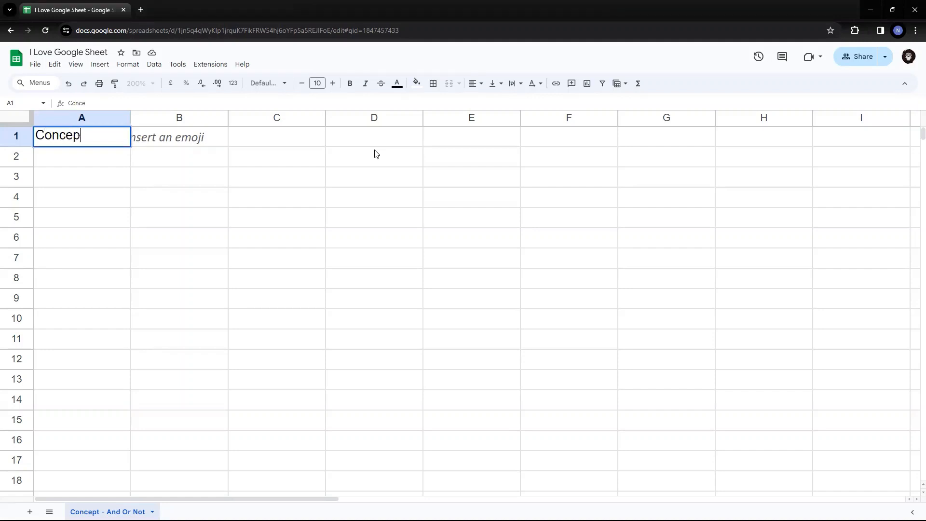
Enter the heading Concepts in A1, AND in A2 and OR in A6.
{"action": "key", "text": "ctrl+Return"}
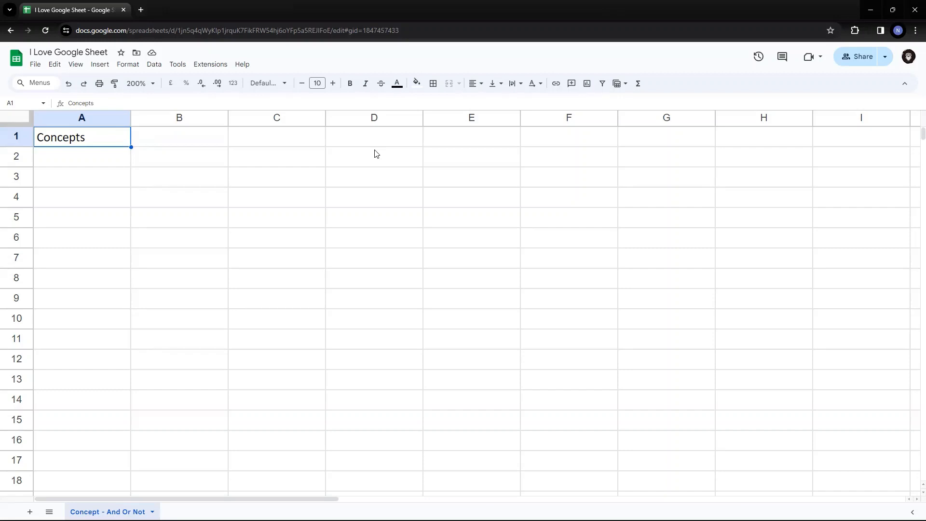
{"action": "key", "text": "Return"}
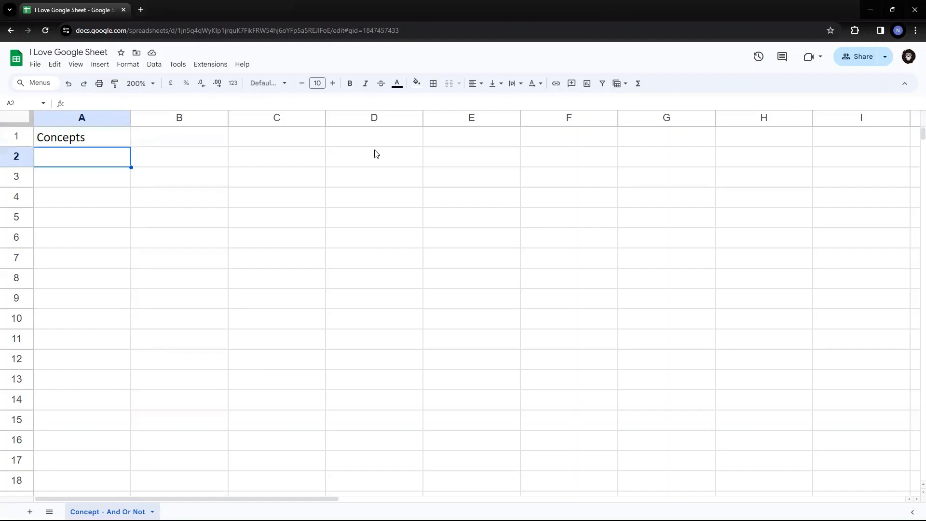
{"action": "type", "text": "AND"}
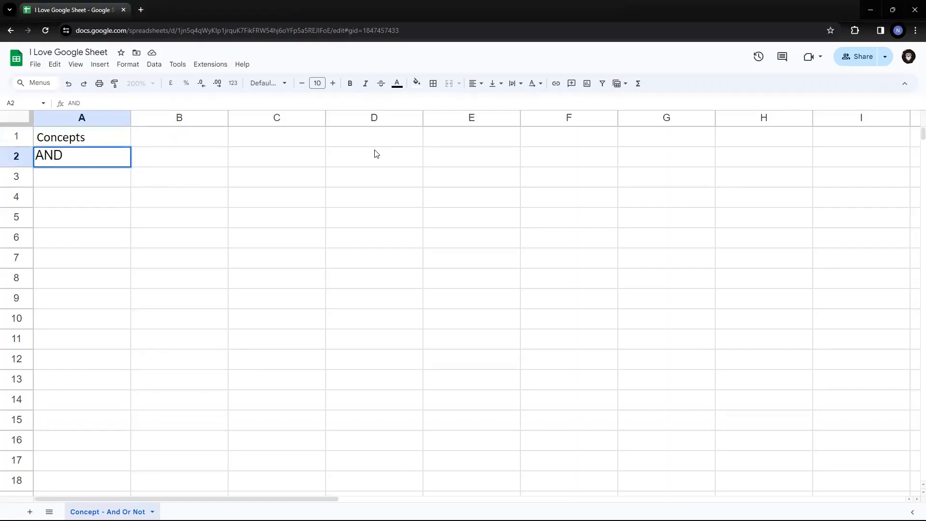
{"action": "key", "text": "Return"}
{"action": "key", "text": "Down"}
{"action": "key", "text": "Down"}
{"action": "key", "text": "Down"}
{"action": "key", "text": "Down"}
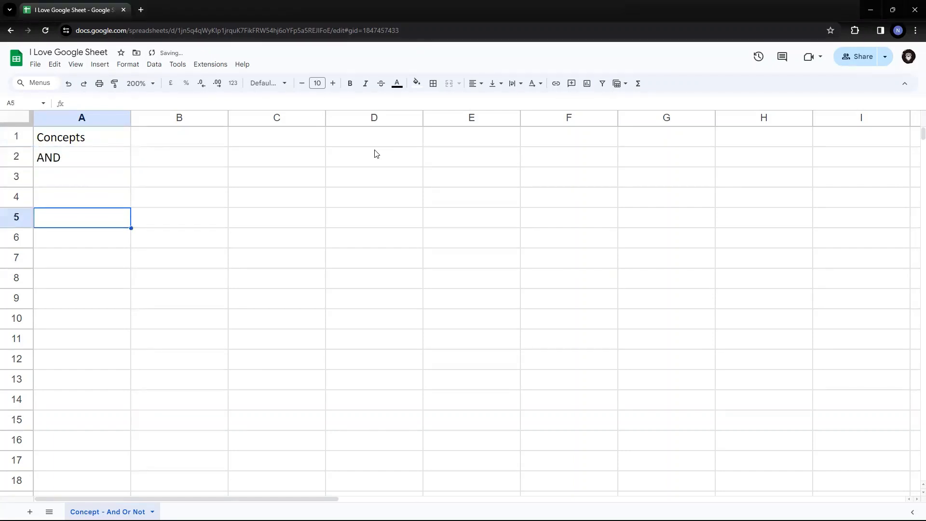
{"action": "key", "text": "Up"}
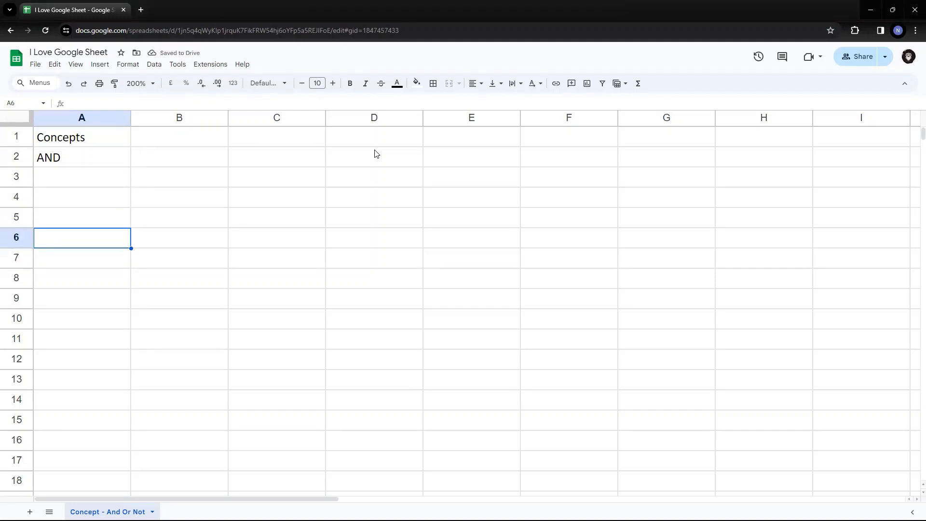
{"action": "type", "text": "OR"}
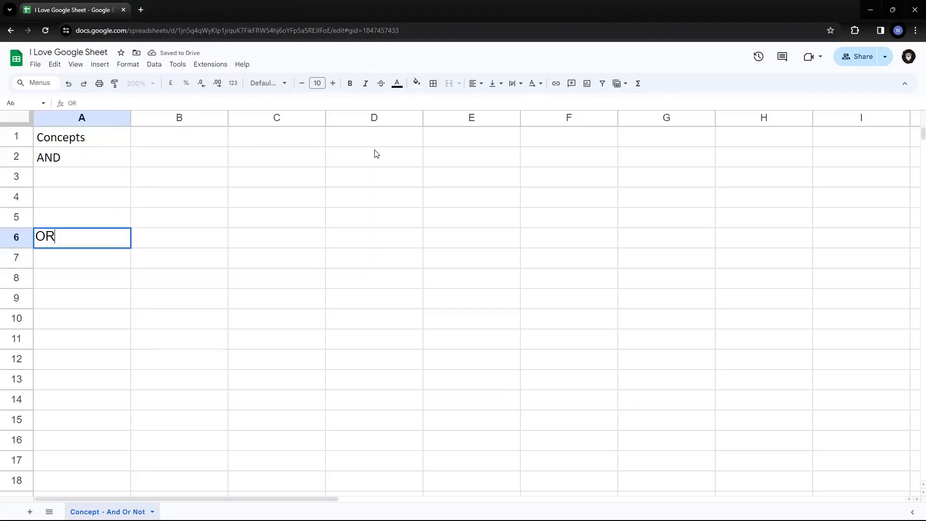
{"action": "key", "text": "Return"}
Type NOT in A10, then delete it and return to A1.
{"action": "key", "text": "Down"}
{"action": "key", "text": "Down"}
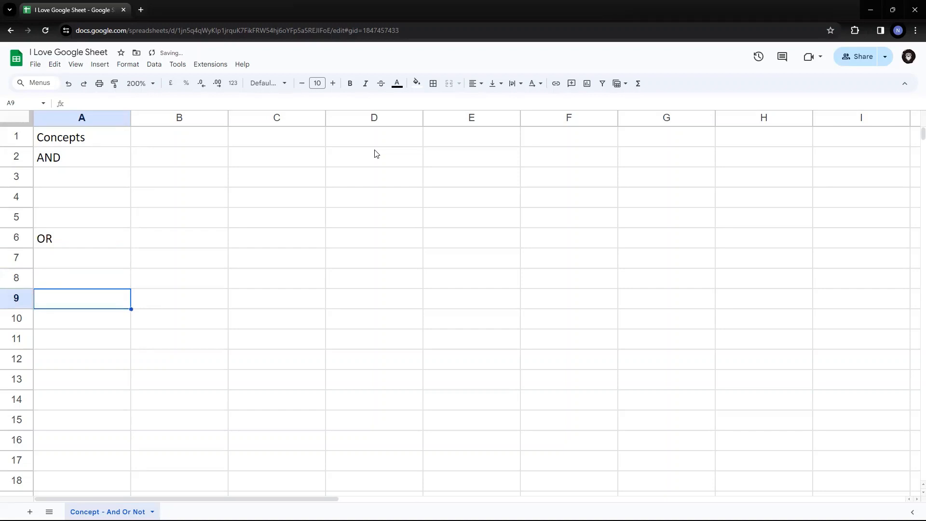
{"action": "key", "text": "Down"}
{"action": "type", "text": "NOT"}
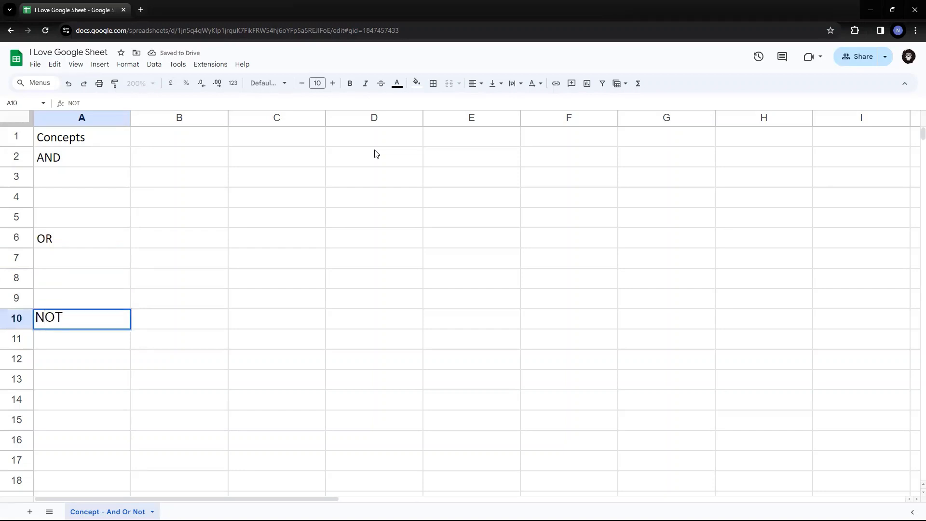
{"action": "key", "text": "Return"}
{"action": "key", "text": "Up"}
{"action": "key", "text": "Up"}
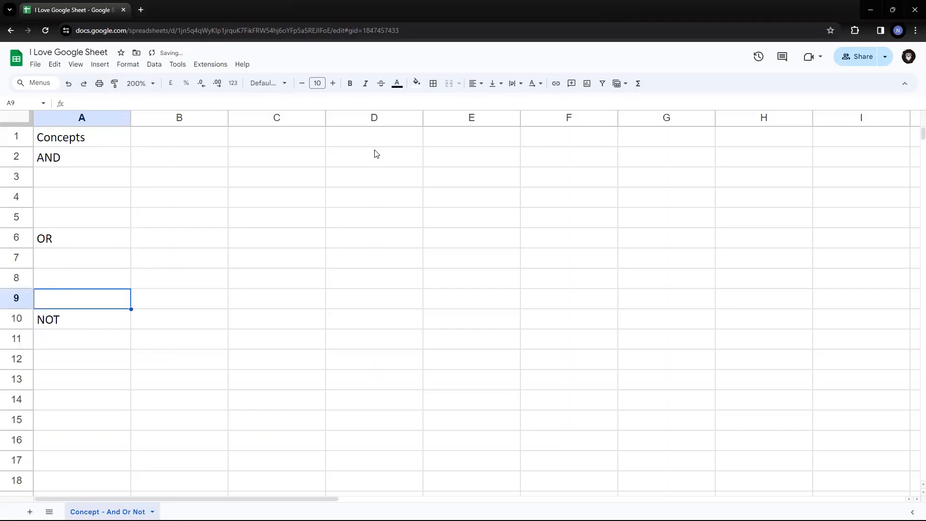
{"action": "key", "text": "Down"}
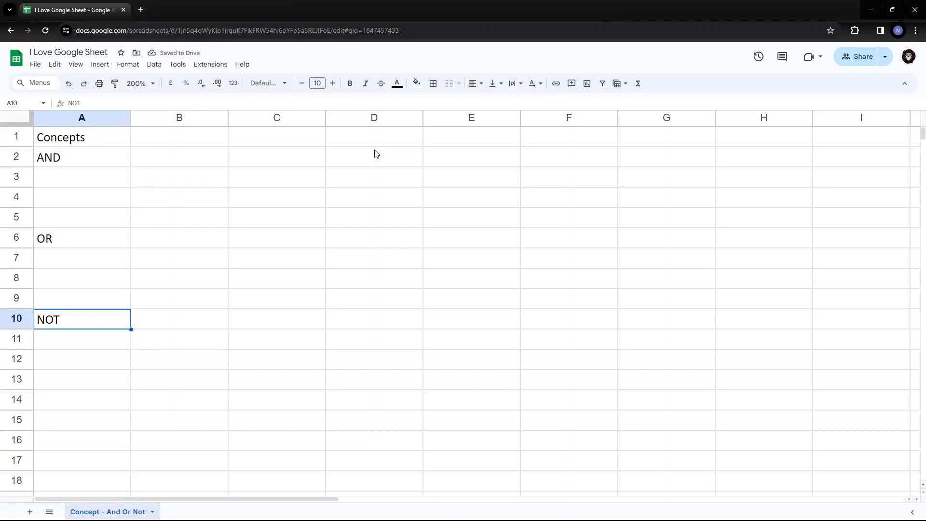
{"action": "key", "text": "Delete"}
{"action": "key", "text": "Up"}
{"action": "key", "text": "Up"}
{"action": "key", "text": "Up"}
{"action": "key", "text": "Up"}
{"action": "key", "text": "Up"}
{"action": "key", "text": "Up"}
{"action": "key", "text": "Up"}
{"action": "key", "text": "Up"}
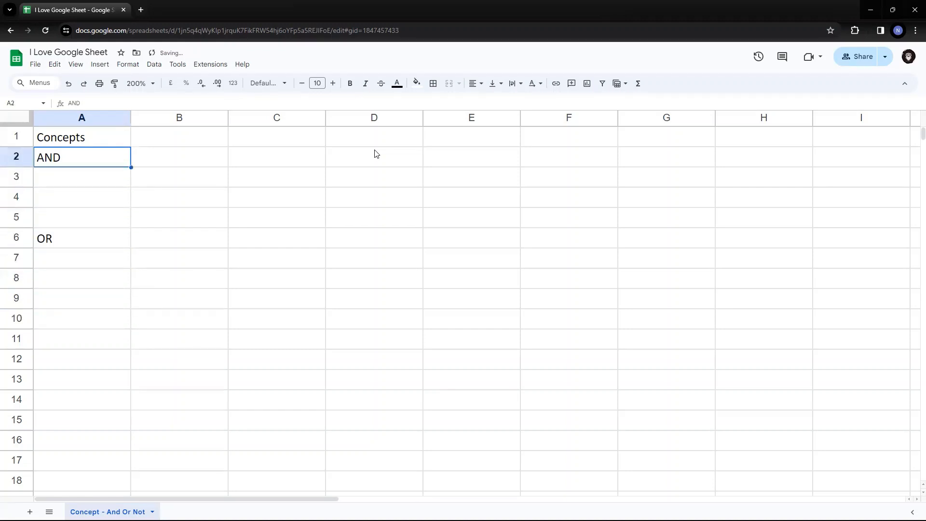
{"action": "key", "text": "Up"}
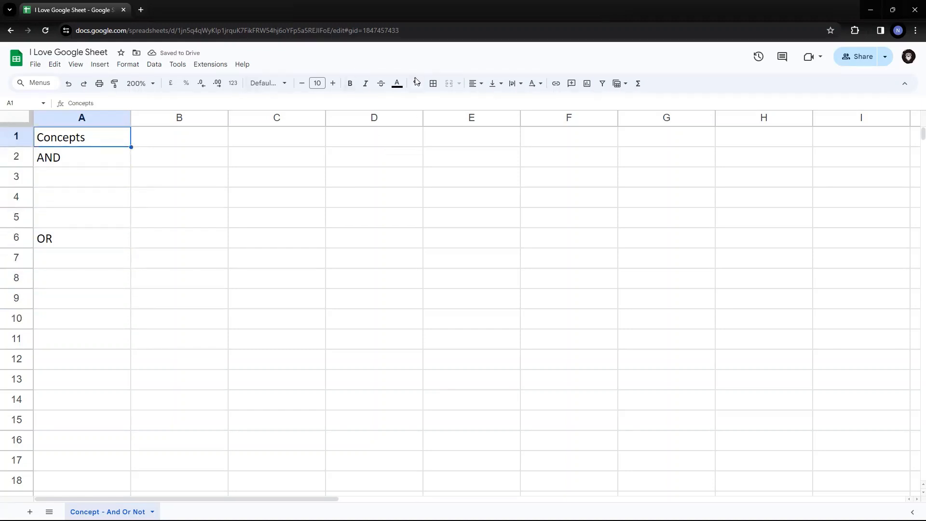
Center the Concepts heading in A1.
{"action": "left_click", "coordinate": [481, 84]}
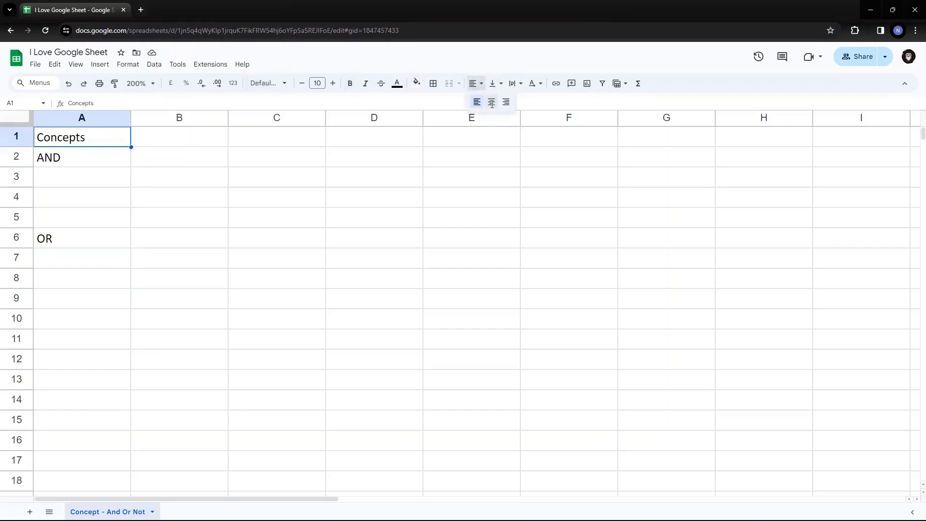
{"action": "left_click", "coordinate": [492, 102]}
{"action": "key", "text": "Right"}
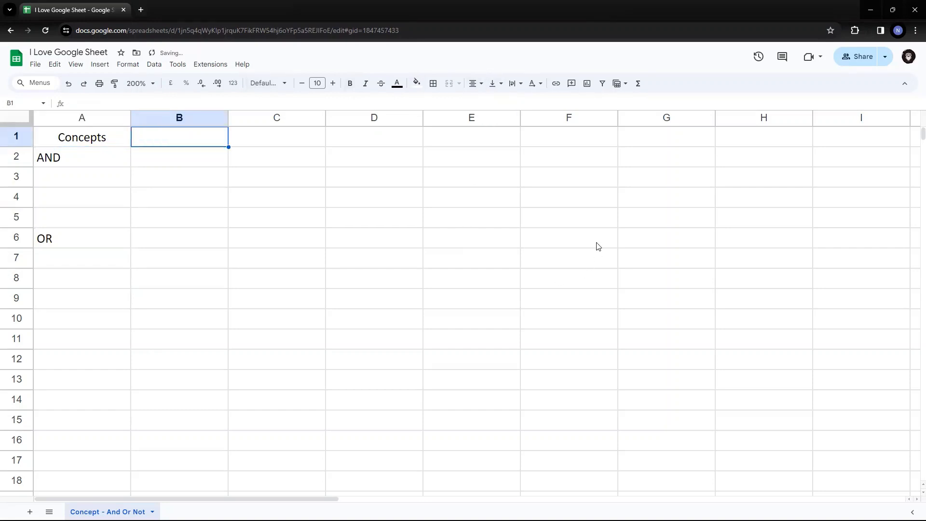
{"action": "key", "text": "Left"}
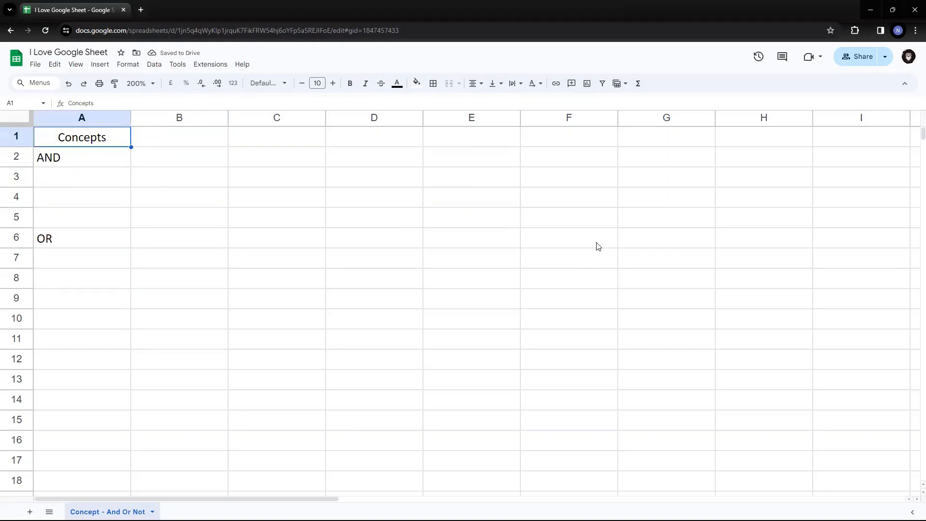
{"action": "key", "text": "Down"}
{"action": "key", "text": "Down"}
{"action": "key", "text": "Down"}
{"action": "key", "text": "Down"}
{"action": "key", "text": "Down"}
{"action": "key", "text": "Up"}
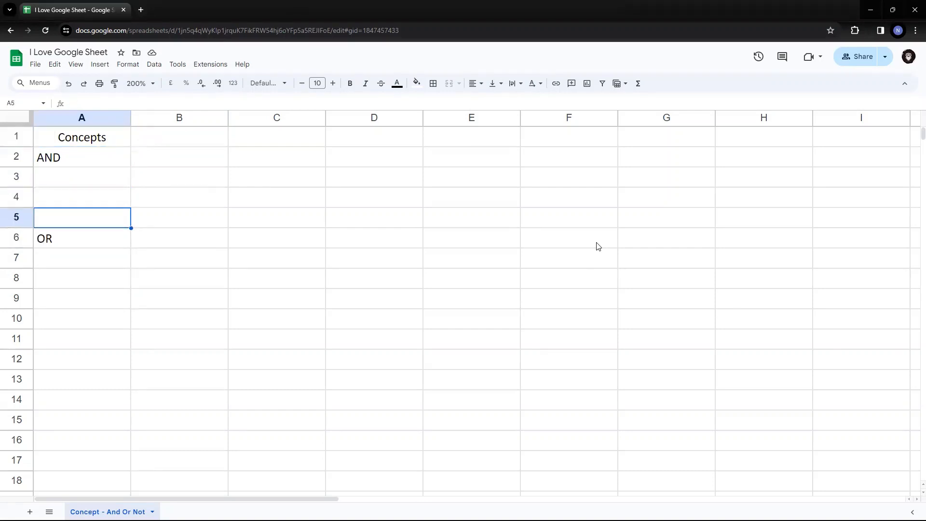
{"action": "key", "text": "Up"}
{"action": "key", "text": "Up"}
{"action": "key", "text": "Up"}
{"action": "key", "text": "Up"}
{"action": "key", "text": "Down"}
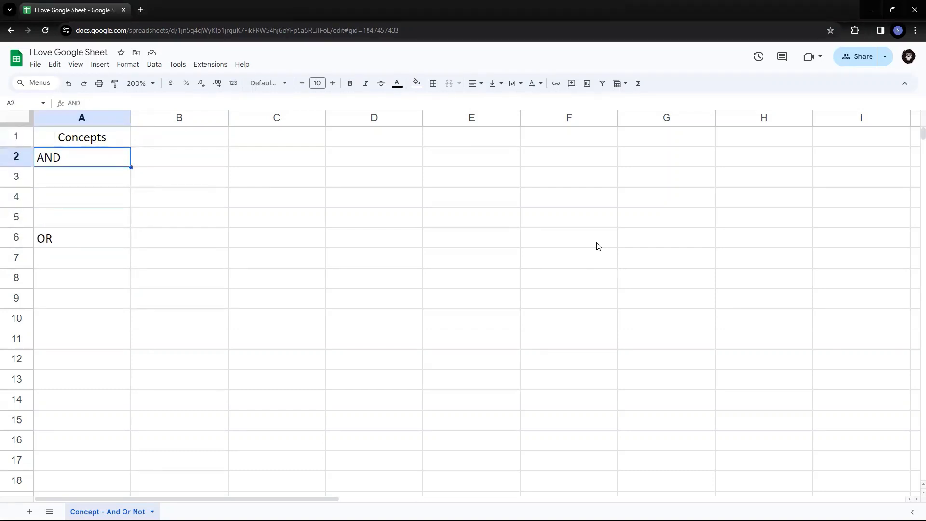
{"action": "key", "text": "Down"}
{"action": "key", "text": "Down"}
{"action": "key", "text": "Down"}
{"action": "key", "text": "Down"}
{"action": "key", "text": "Down"}
{"action": "key", "text": "Up"}
{"action": "key", "text": "Up"}
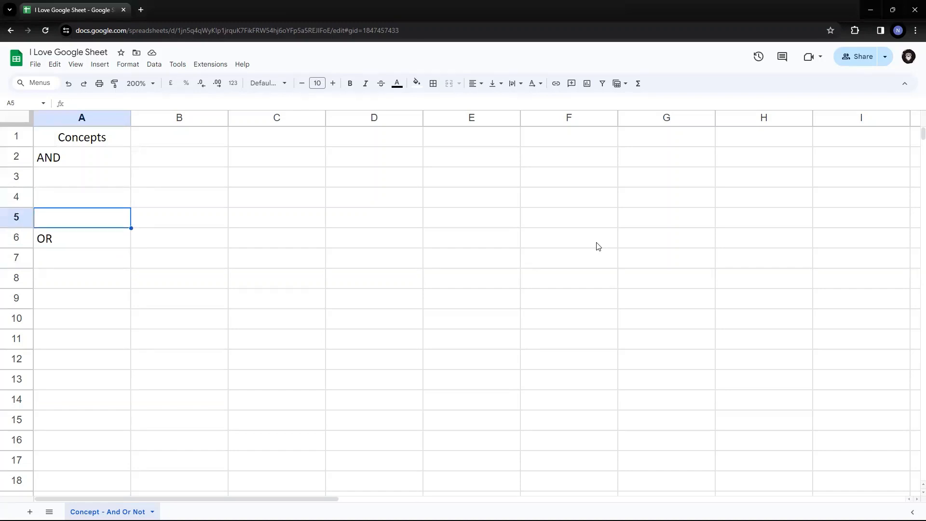
{"action": "key", "text": "Up"}
{"action": "key", "text": "Up"}
{"action": "key", "text": "Up"}
{"action": "key", "text": "Up"}
Enter the headers Condition 1, Condition 2 and Result in B1, C1 and D1.
{"action": "key", "text": "Right"}
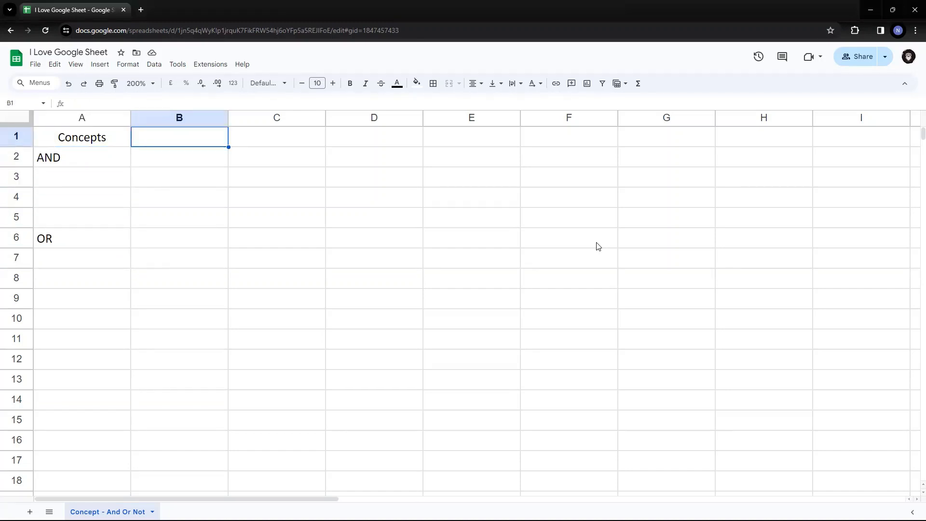
{"action": "type", "text": "Cond"}
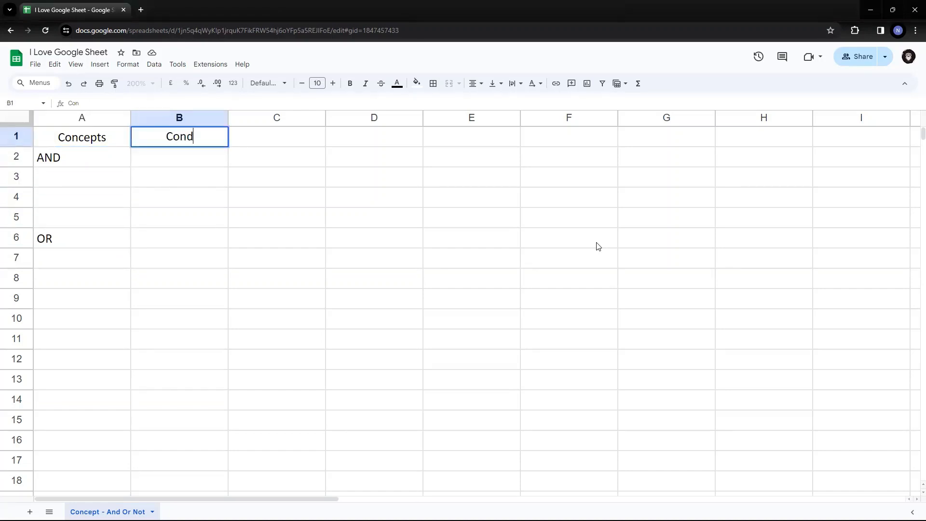
{"action": "type", "text": "itions"}
{"action": "key", "text": "BackSpace"}
{"action": "type", "text": "1"}
{"action": "key", "text": "Return"}
{"action": "key", "text": "Up"}
{"action": "key", "text": "Right"}
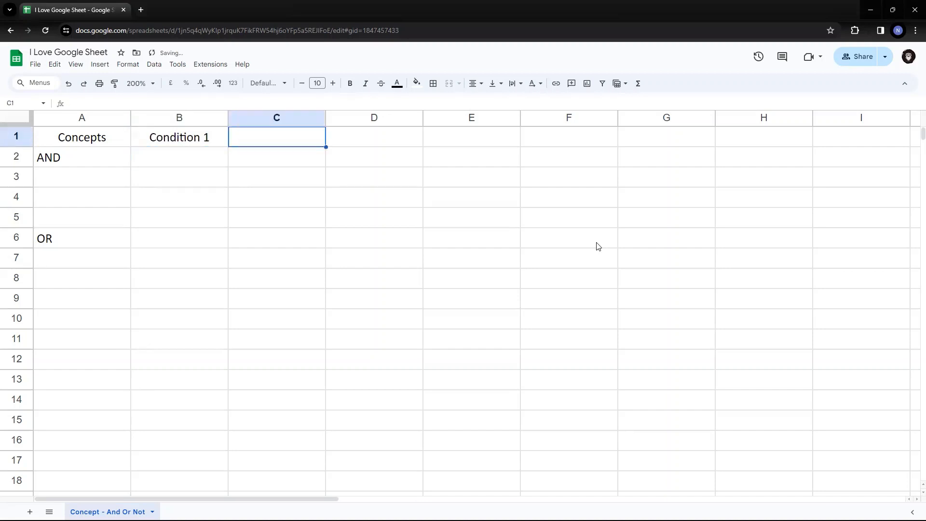
{"action": "type", "text": "Condition 2"}
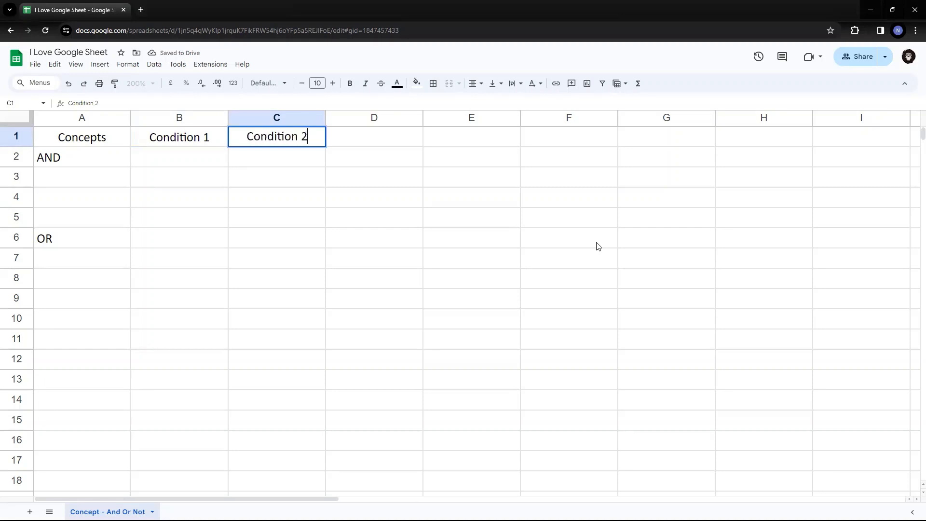
{"action": "key", "text": "Return"}
{"action": "key", "text": "Up"}
{"action": "key", "text": "Right"}
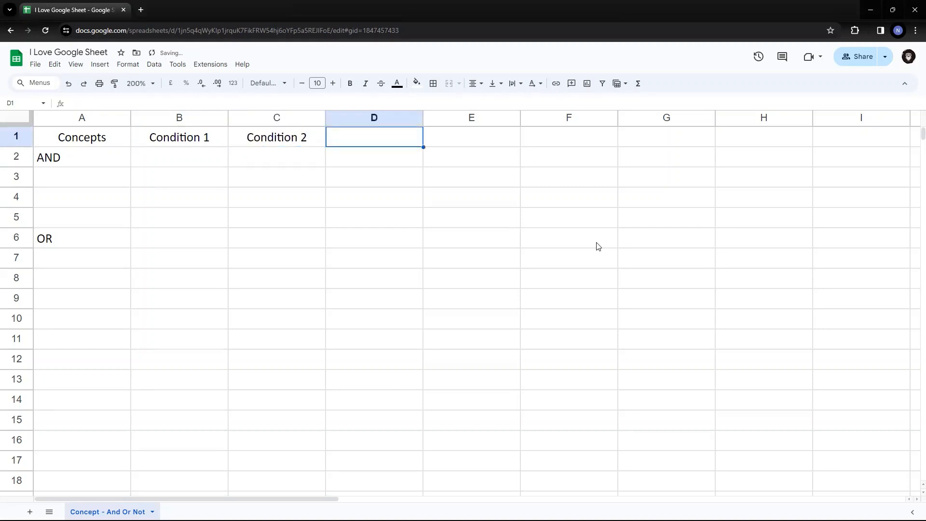
{"action": "type", "text": "Result"}
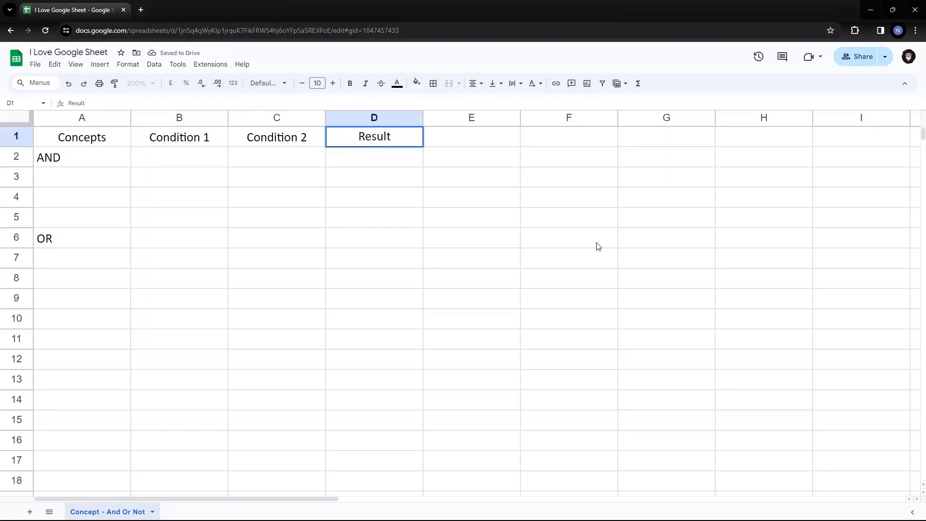
{"action": "key", "text": "Return"}
{"action": "key", "text": "Left"}
{"action": "key", "text": "Left"}
{"action": "key", "text": "Left"}
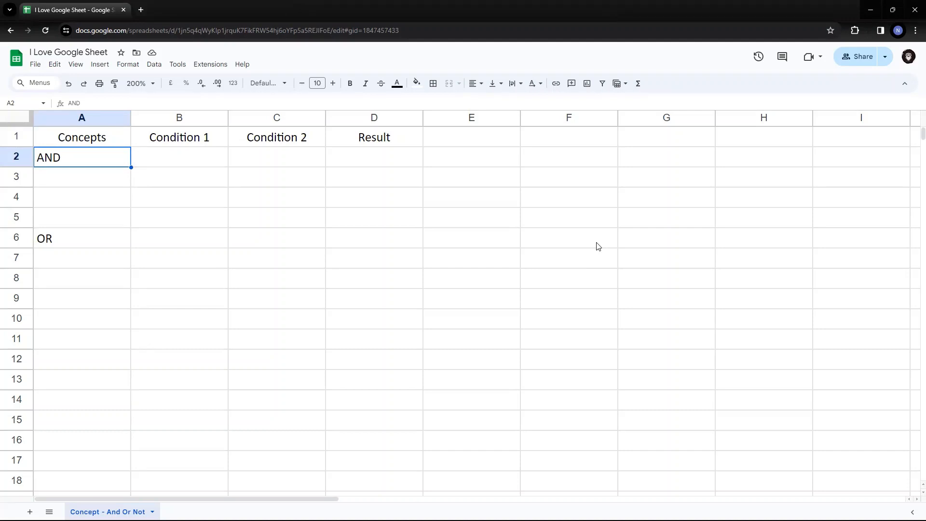
Type NOT in E1 as the heading after Result.
{"action": "key", "text": "Right"}
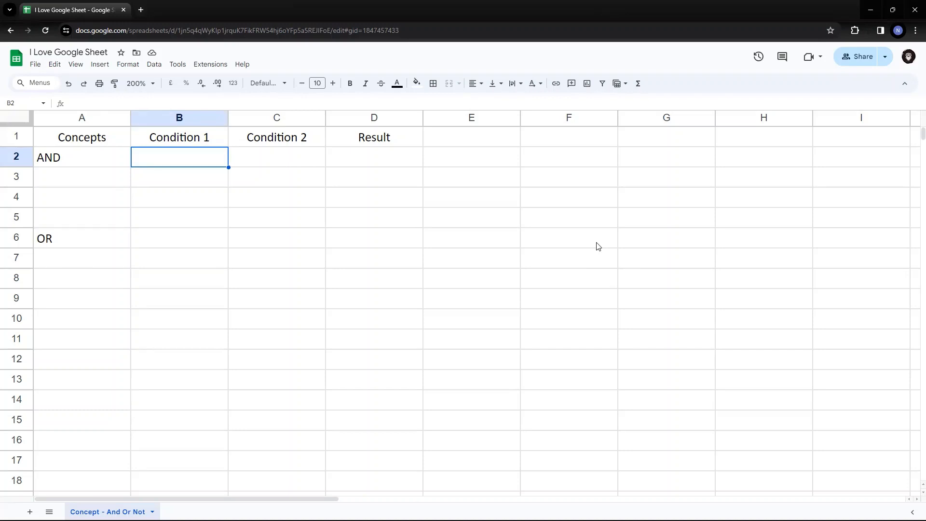
{"action": "key", "text": "Left"}
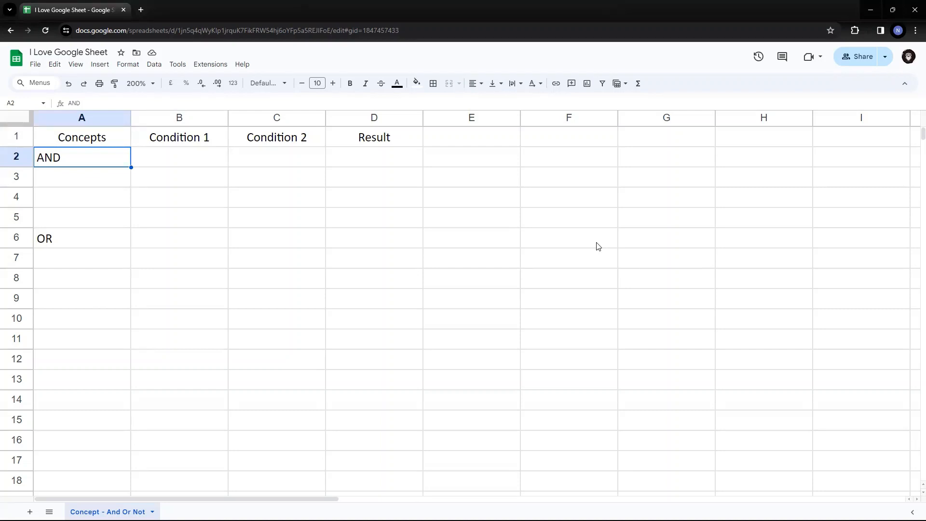
{"action": "key", "text": "Right"}
{"action": "key", "text": "Right"}
{"action": "key", "text": "Right"}
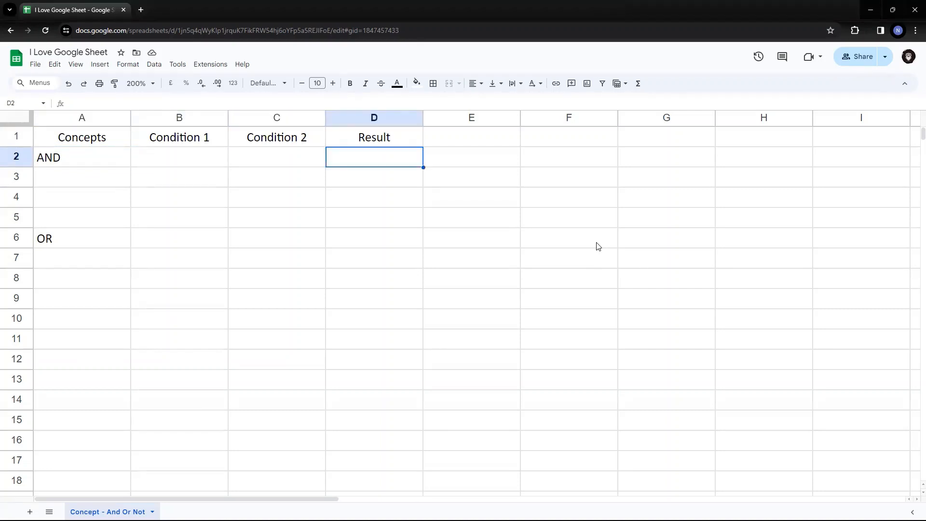
{"action": "key", "text": "Up"}
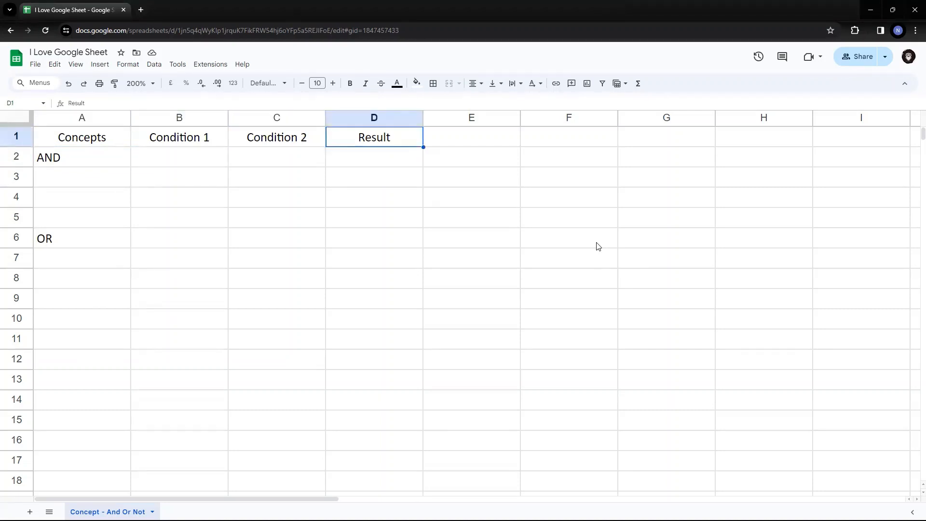
{"action": "key", "text": "Right"}
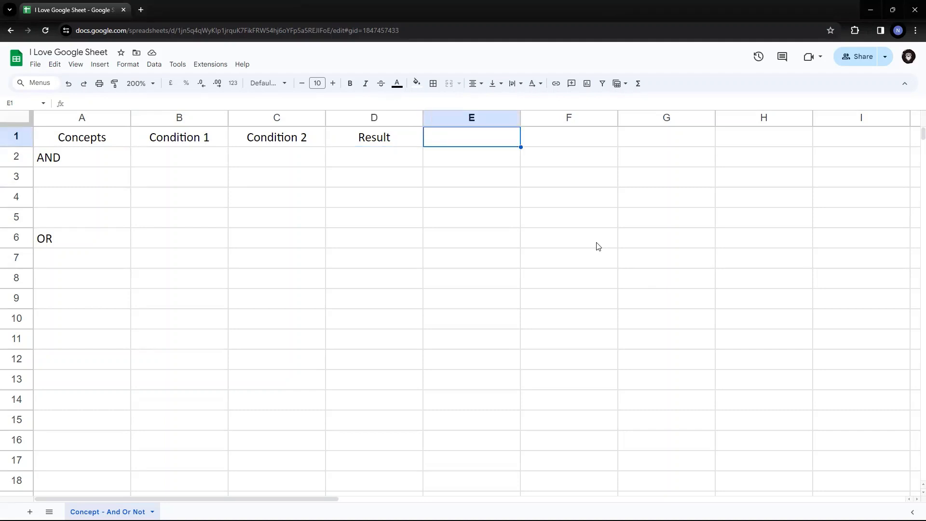
{"action": "type", "text": "NOT"}
{"action": "key", "text": "Left"}
{"action": "key", "text": "Left"}
{"action": "key", "text": "Left"}
{"action": "key", "text": "Left"}
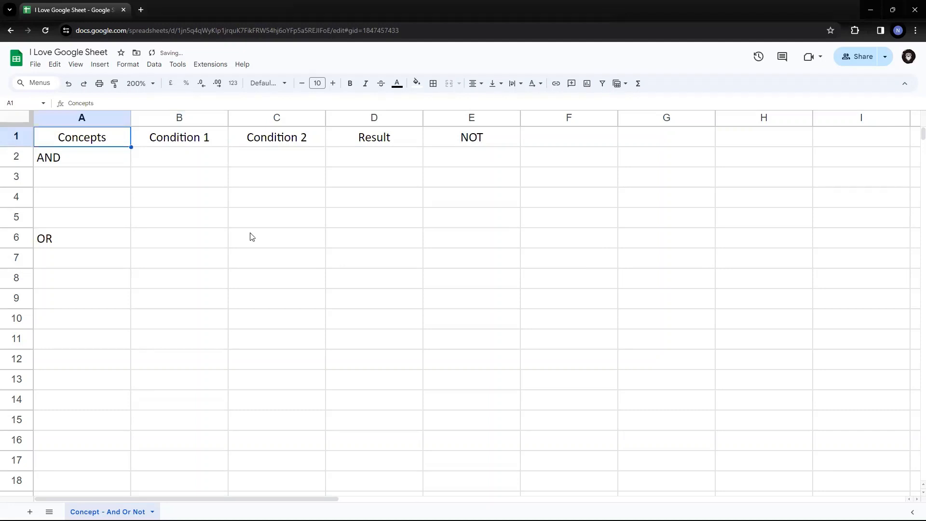
Insert a new column B headed Symbol before Condition 1.
{"action": "right_click", "coordinate": [182, 117]}
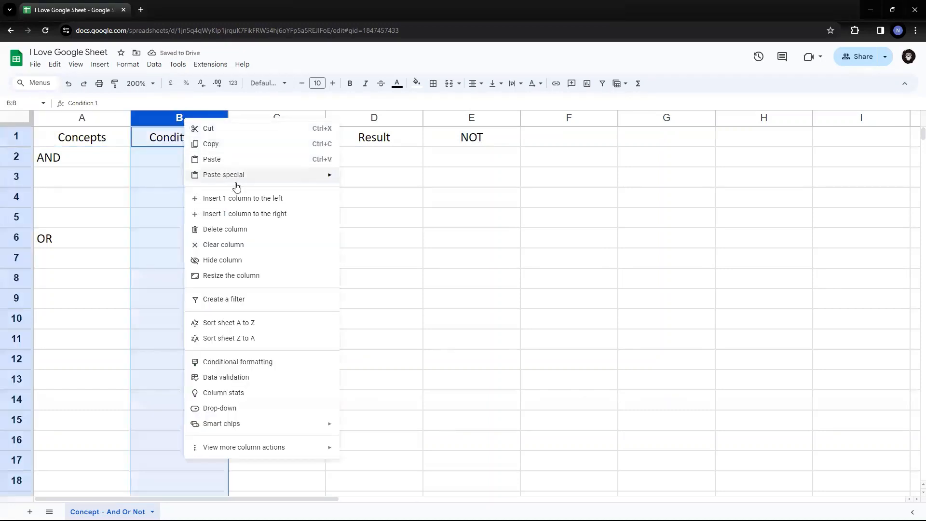
{"action": "left_click", "coordinate": [234, 198]}
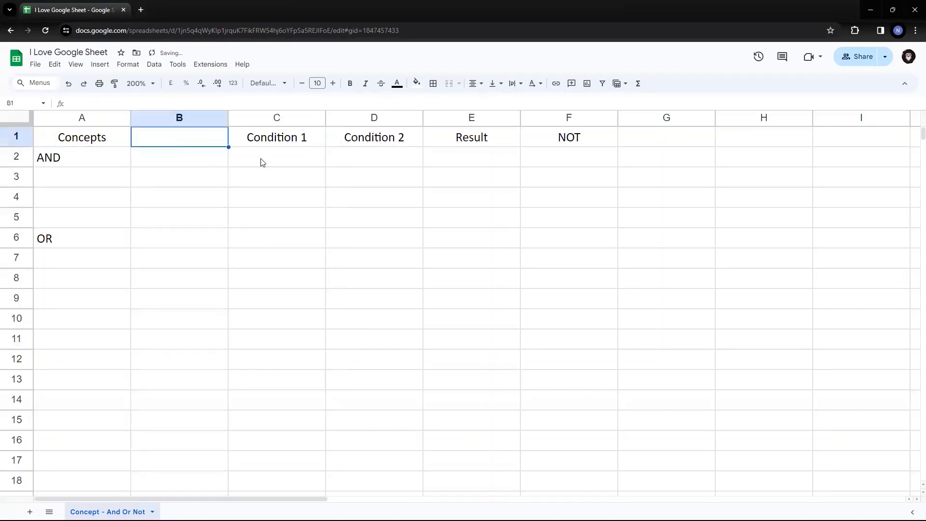
{"action": "type", "text": "Sy"}
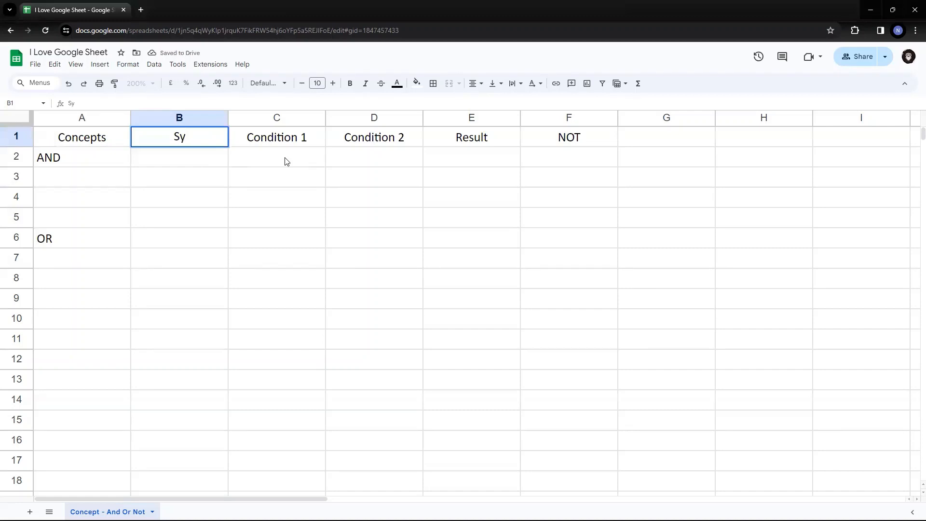
{"action": "type", "text": "mbol"}
{"action": "key", "text": "Return"}
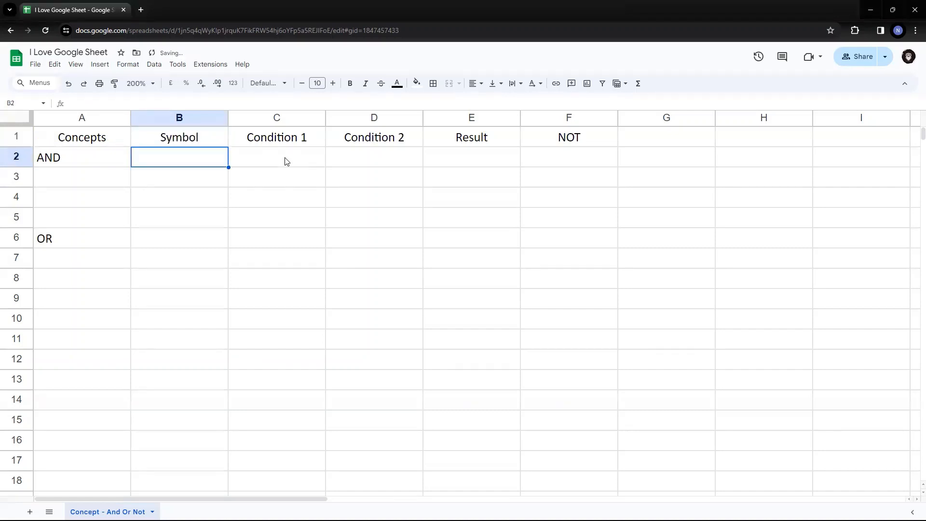
Enter && beside AND and || beside OR in the Symbol column.
{"action": "key", "text": "Left"}
{"action": "key", "text": "Right"}
{"action": "type", "text": "&&"}
{"action": "key", "text": "Return"}
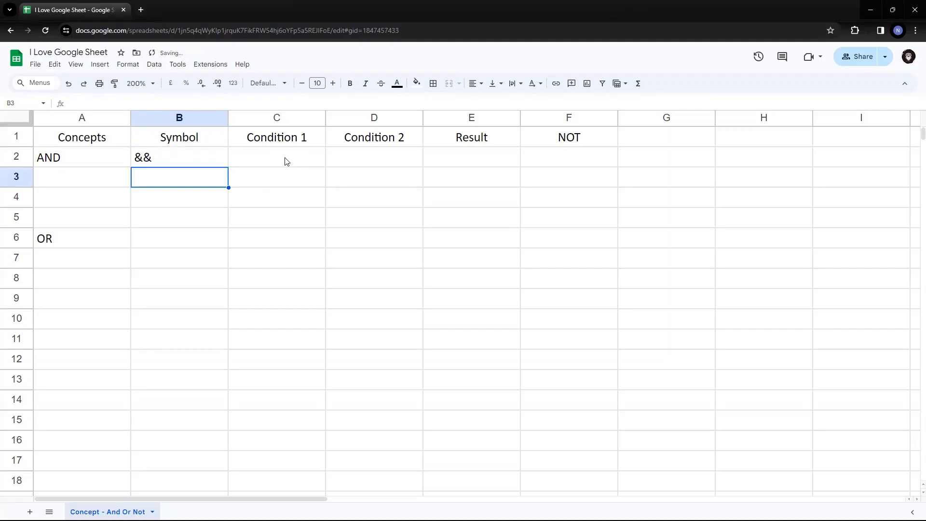
{"action": "key", "text": "Down"}
{"action": "key", "text": "Down"}
{"action": "key", "text": "Down"}
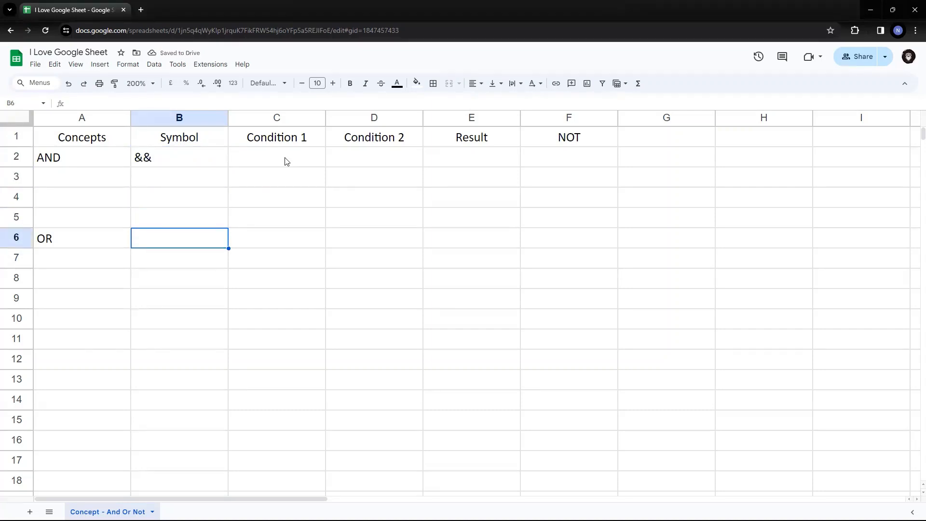
{"action": "type", "text": "||"}
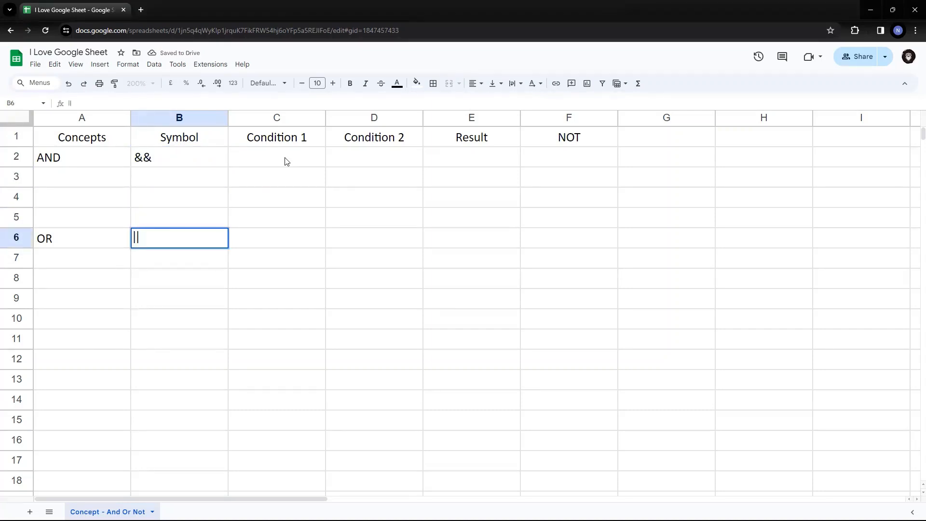
{"action": "key", "text": "Up"}
{"action": "key", "text": "Down"}
{"action": "key", "text": "Up"}
{"action": "key", "text": "Up"}
{"action": "key", "text": "Up"}
{"action": "key", "text": "Up"}
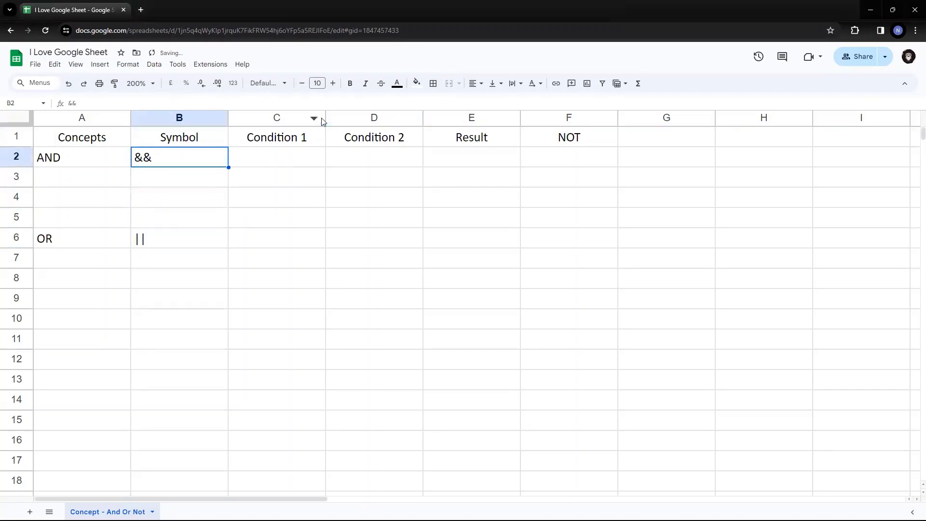
Select columns B through F and center their contents.
{"action": "left_click", "coordinate": [155, 118]}
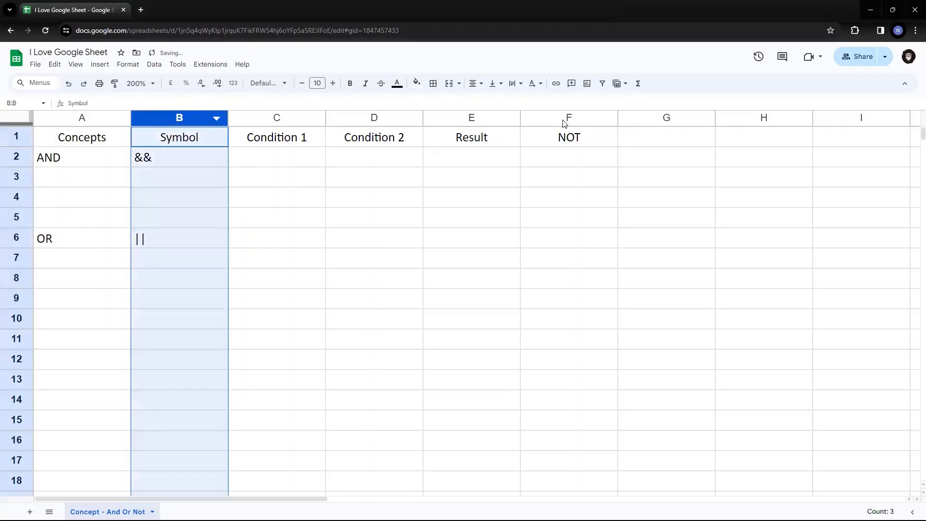
{"action": "left_click", "coordinate": [562, 119], "text": "shift"}
{"action": "left_click", "coordinate": [475, 84]}
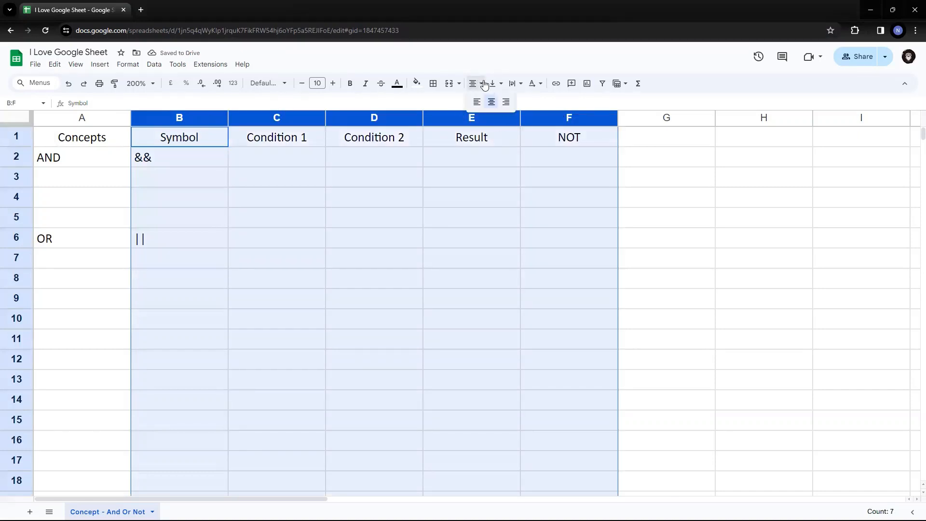
{"action": "left_click", "coordinate": [488, 102]}
{"action": "left_click", "coordinate": [194, 164]}
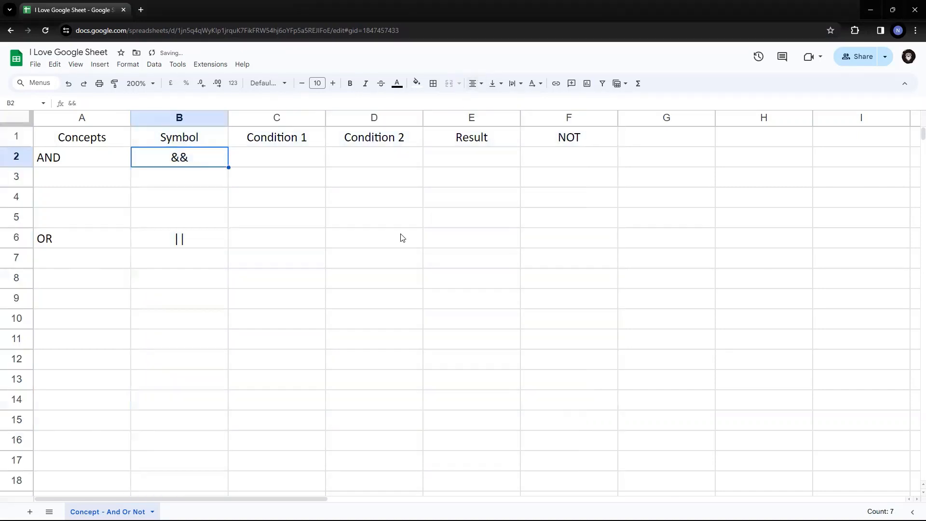
{"action": "key", "text": "Right"}
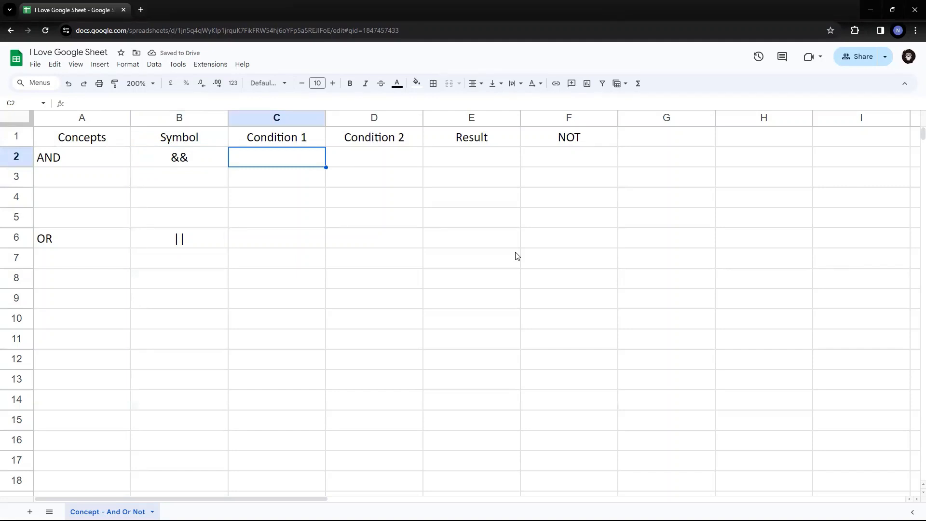
{"action": "key", "text": "Up"}
{"action": "key", "text": "Right"}
{"action": "key", "text": "Right"}
{"action": "key", "text": "Right"}
{"action": "key", "text": "Left"}
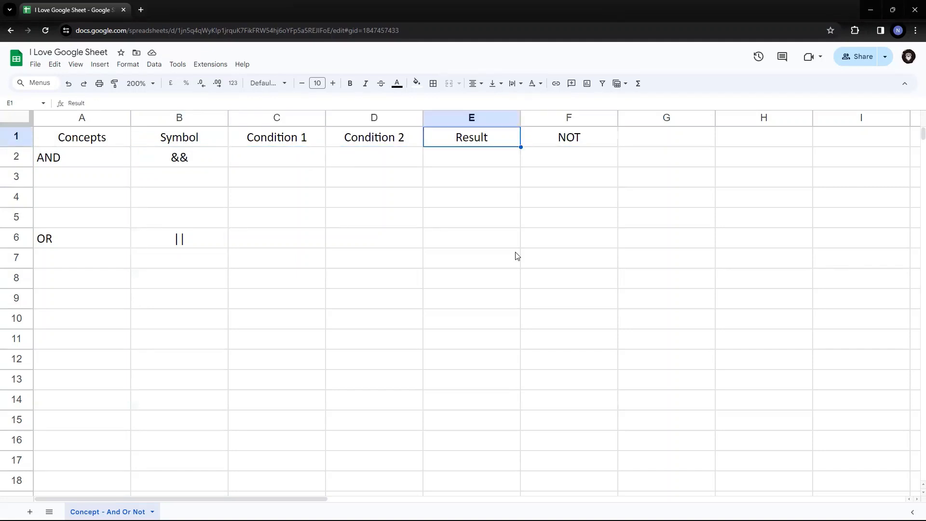
{"action": "key", "text": "Left"}
{"action": "key", "text": "Left"}
{"action": "key", "text": "Down"}
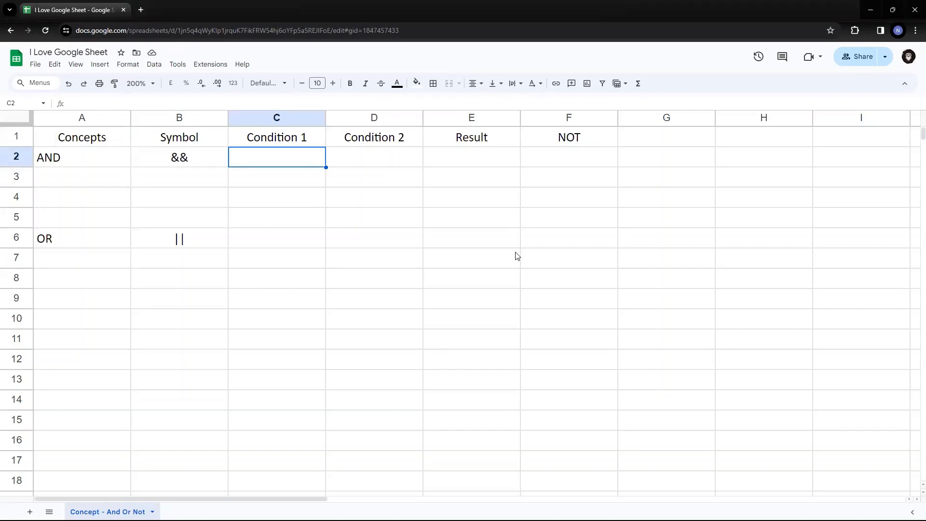
Enter TRUE under Condition 1 and Condition 2 in C2 and D2.
{"action": "type", "text": "TRU"}
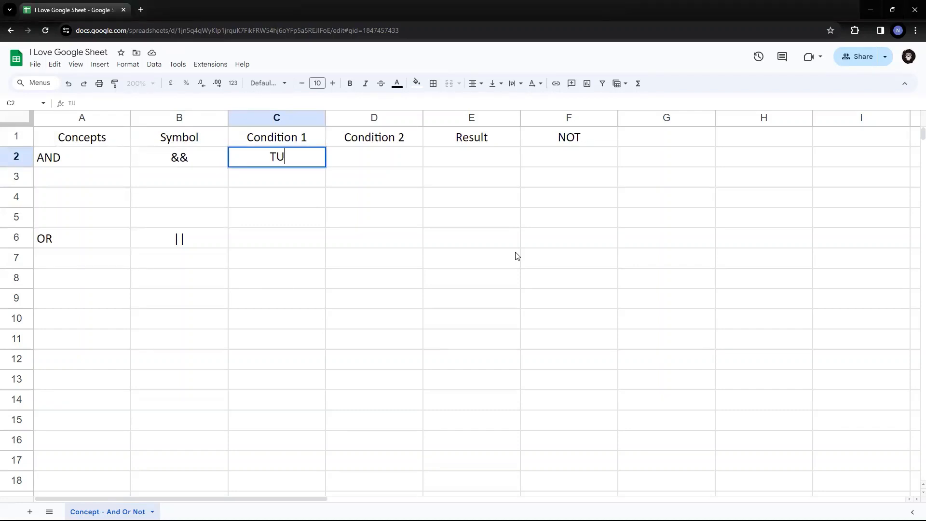
{"action": "type", "text": "E"}
{"action": "key", "text": "BackSpace"}
{"action": "key", "text": "BackSpace"}
{"action": "type", "text": "RUE"}
{"action": "key", "text": "Return"}
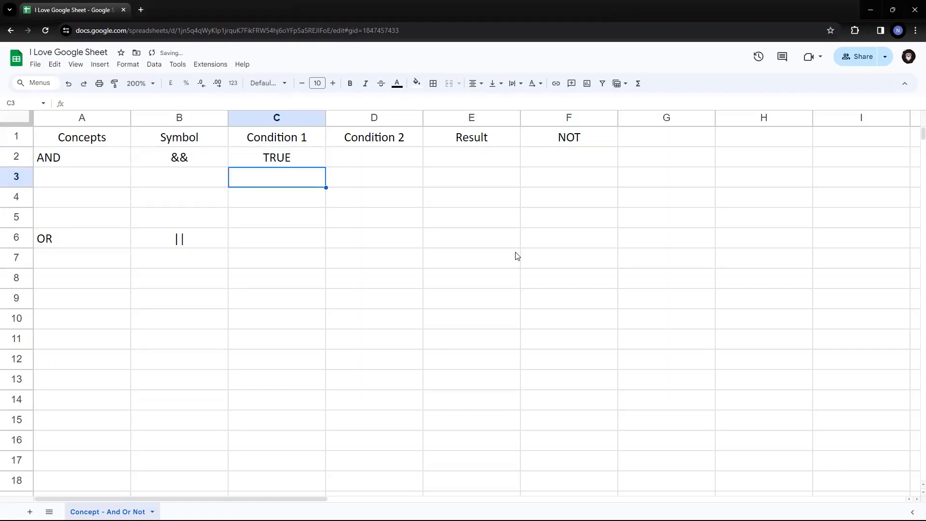
{"action": "key", "text": "Up"}
{"action": "key", "text": "Right"}
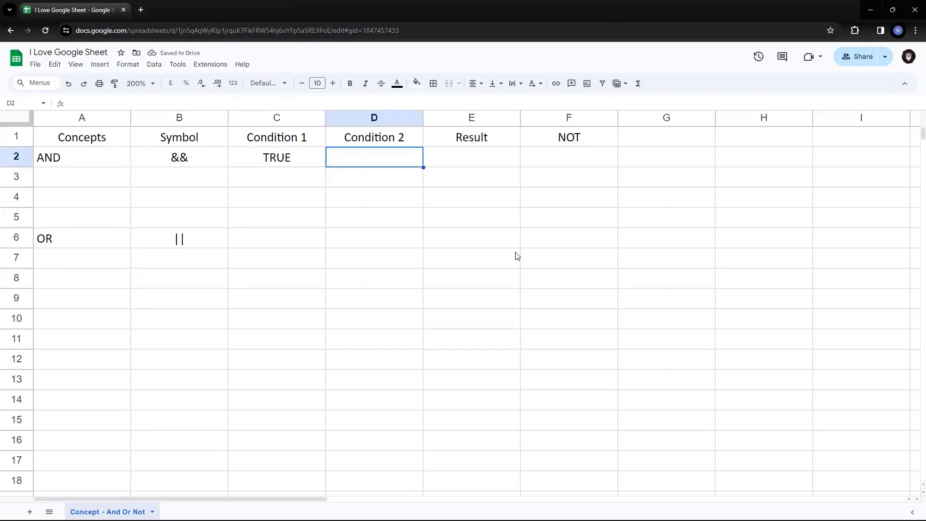
{"action": "type", "text": "TRUE"}
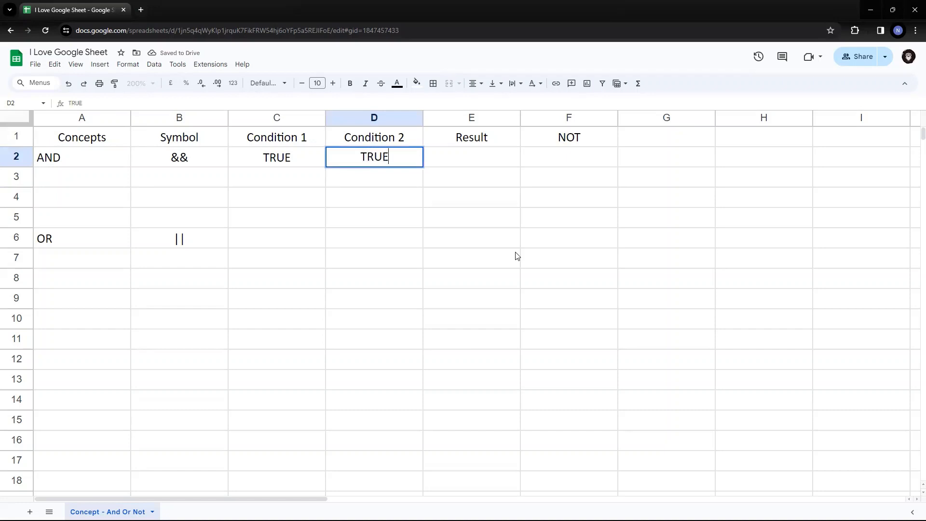
{"action": "key", "text": "Return"}
Enter TRUE as the AND result in E2.
{"action": "key", "text": "Up"}
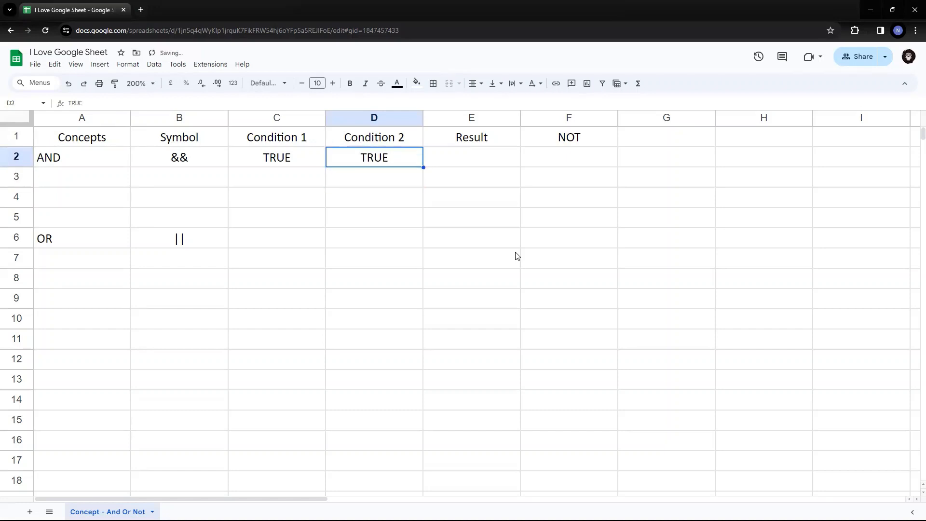
{"action": "key", "text": "Right"}
{"action": "key", "text": "Left"}
{"action": "key", "text": "Left"}
{"action": "key", "text": "Left"}
{"action": "key", "text": "Left"}
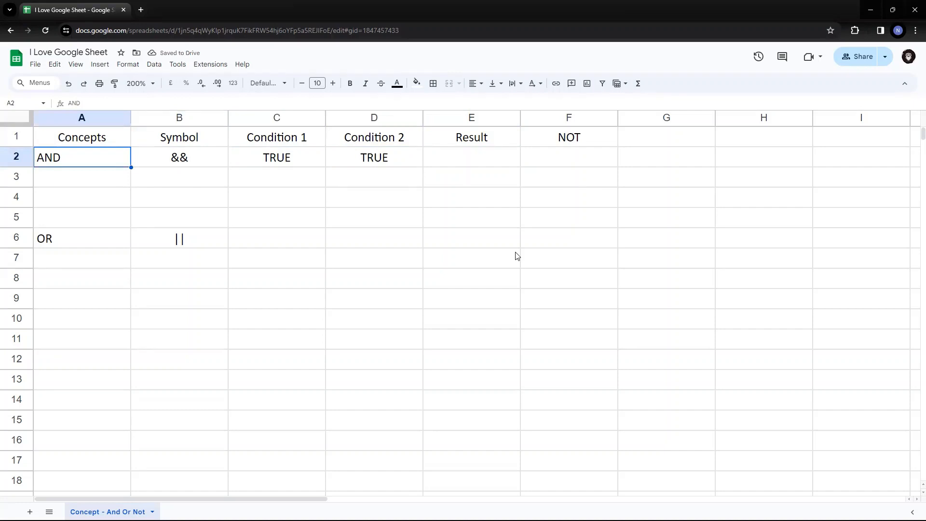
{"action": "key", "text": "Right"}
{"action": "key", "text": "Right"}
{"action": "key", "text": "Right"}
{"action": "key", "text": "Right"}
{"action": "type", "text": "TRUE"}
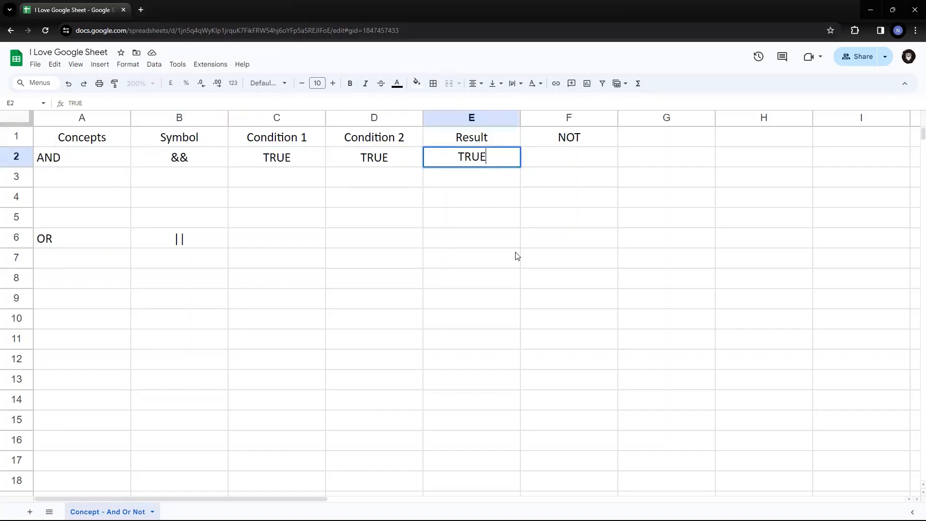
{"action": "key", "text": "Return"}
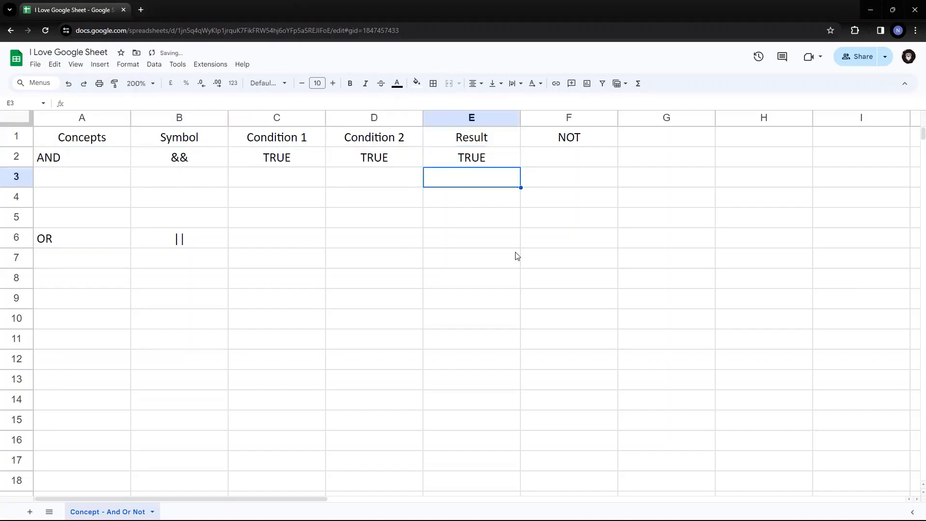
Clear the TRUE value from the Result cell E2.
{"action": "key", "text": "Up"}
{"action": "key", "text": "Right"}
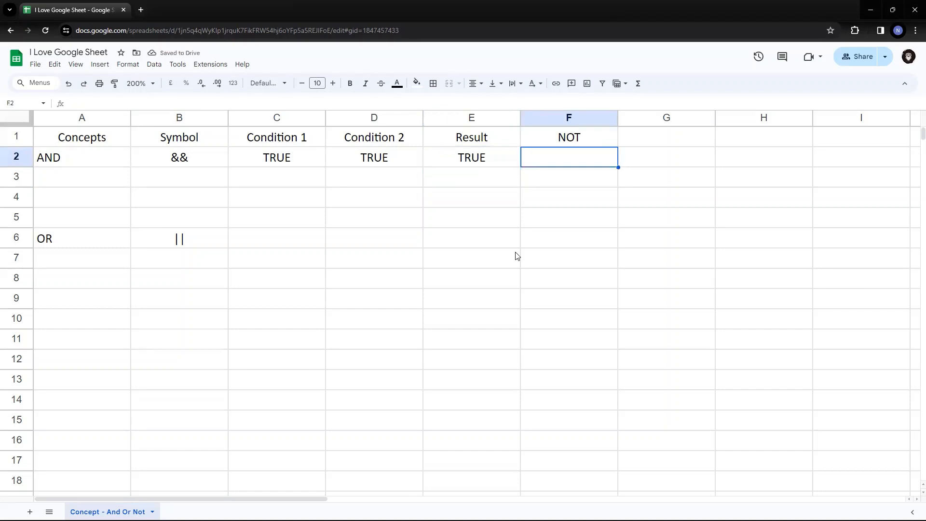
{"action": "key", "text": "Left"}
{"action": "key", "text": "Left"}
{"action": "key", "text": "Left"}
{"action": "key", "text": "Up"}
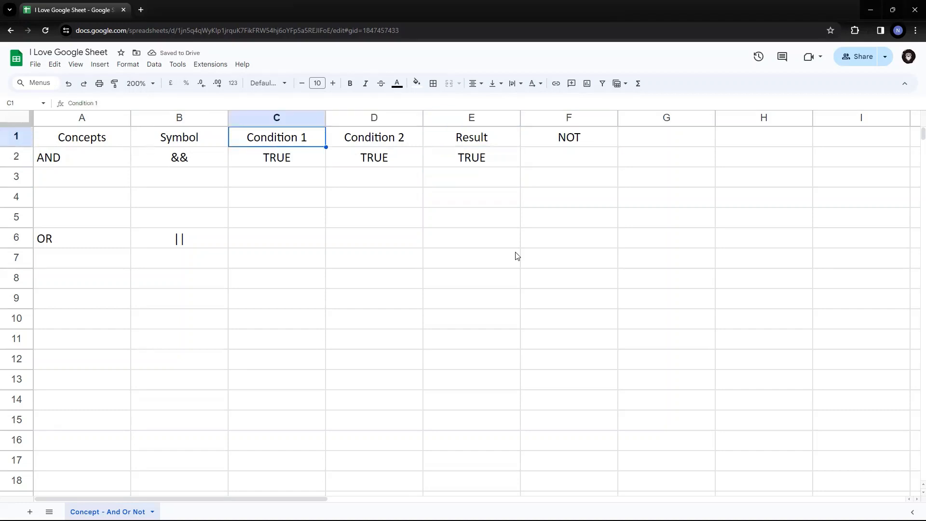
{"action": "key", "text": "Down"}
{"action": "key", "text": "Down"}
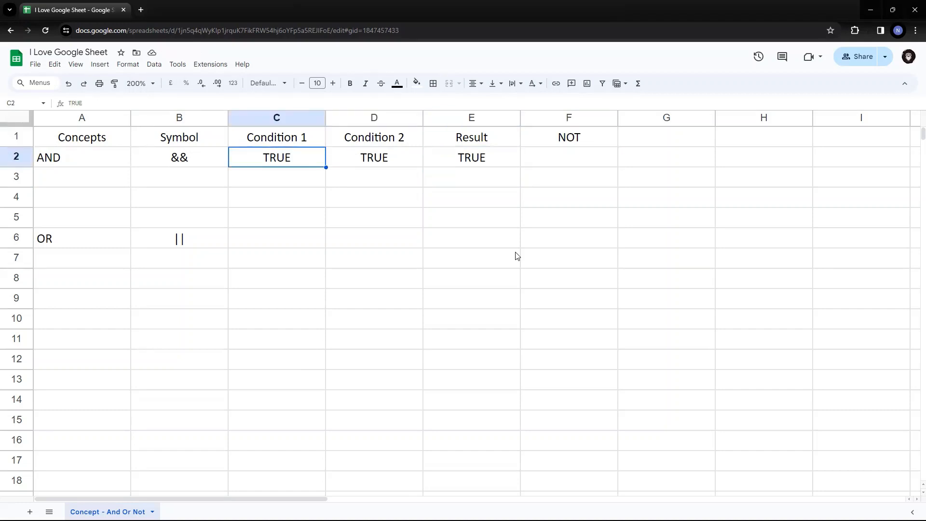
{"action": "key", "text": "Up"}
{"action": "key", "text": "Up"}
{"action": "key", "text": "Left"}
{"action": "key", "text": "Left"}
{"action": "key", "text": "Down"}
{"action": "key", "text": "Right"}
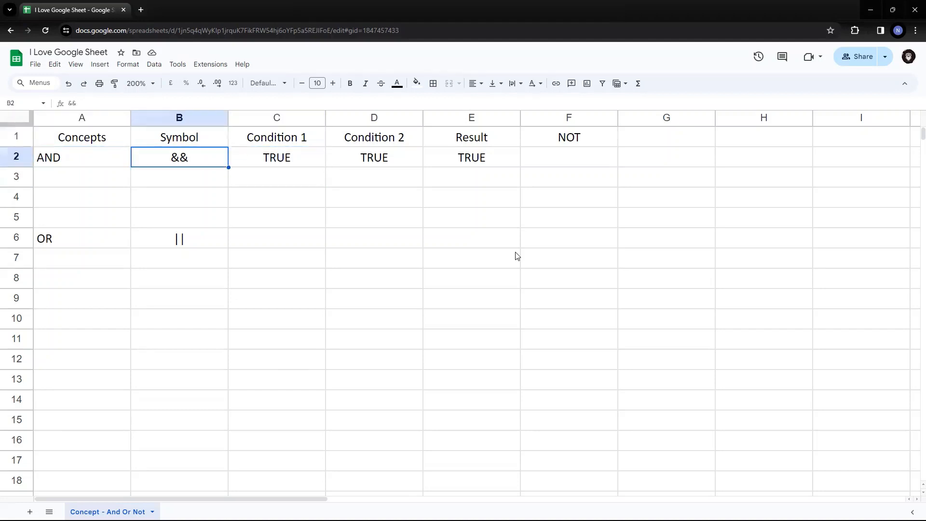
{"action": "key", "text": "Right"}
{"action": "key", "text": "Right"}
{"action": "key", "text": "Left"}
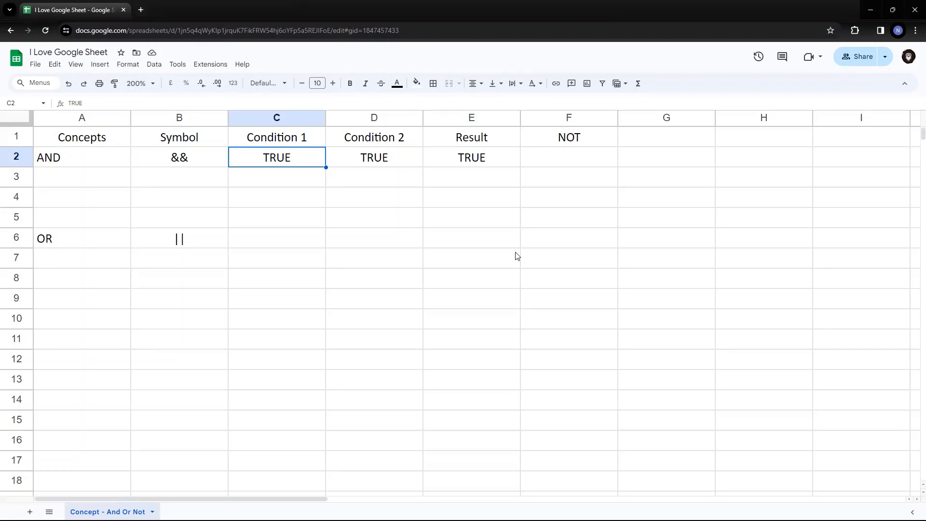
{"action": "key", "text": "Right"}
{"action": "key", "text": "Right"}
{"action": "key", "text": "Delete"}
Copy TRUE from C2 into C3.
{"action": "key", "text": "ctrl+c"}
{"action": "key", "text": "Down"}
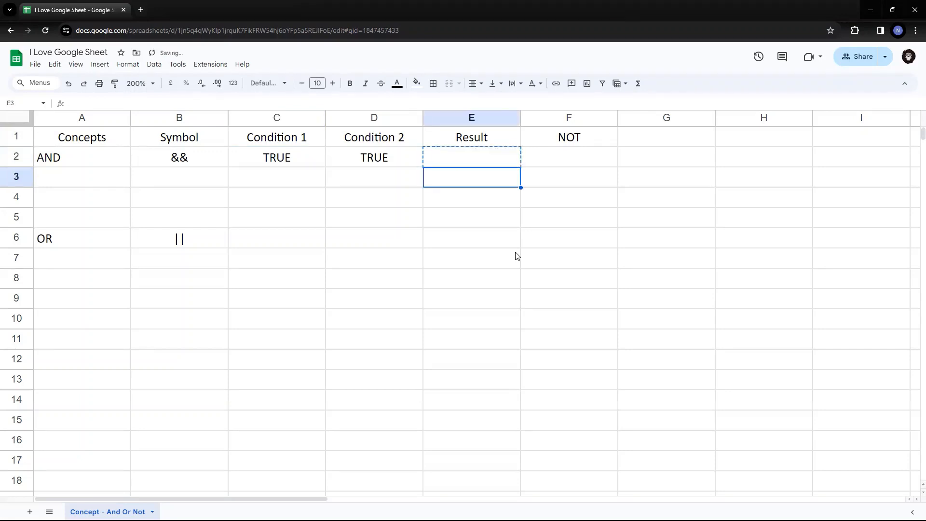
{"action": "key", "text": "Left"}
{"action": "key", "text": "Left"}
{"action": "key", "text": "Up"}
{"action": "key", "text": "ctrl+c"}
{"action": "key", "text": "Down"}
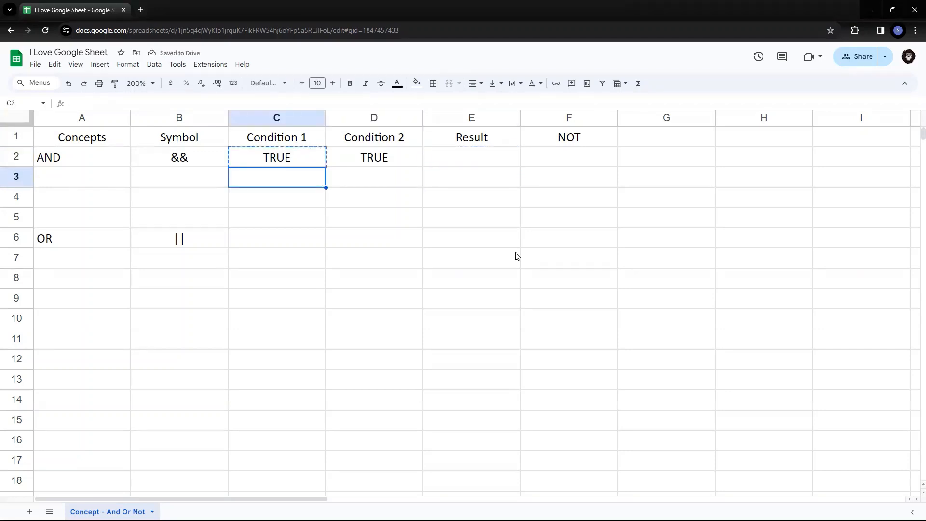
{"action": "key", "text": "ctrl+v"}
Enter FALSE in D3 as the second row's Condition 2.
{"action": "key", "text": "Up"}
{"action": "key", "text": "Right"}
{"action": "key", "text": "Down"}
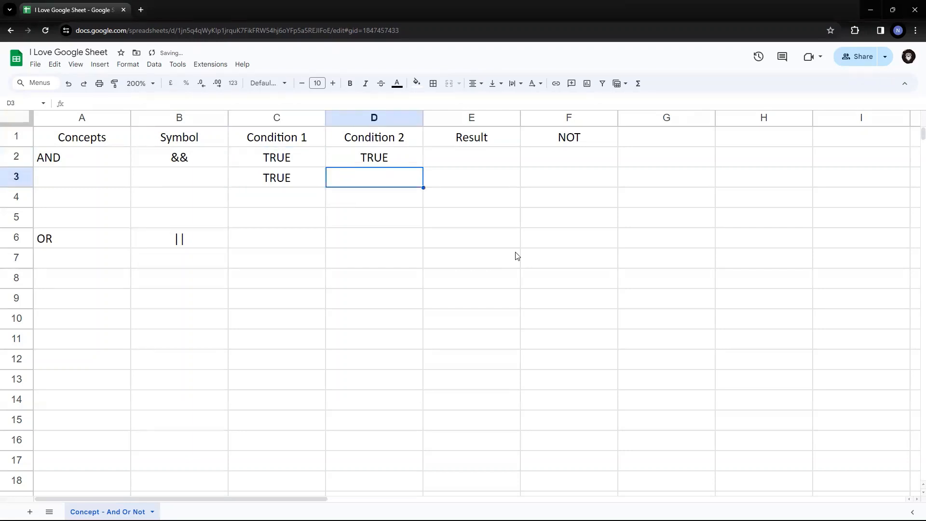
{"action": "type", "text": "FALSE"}
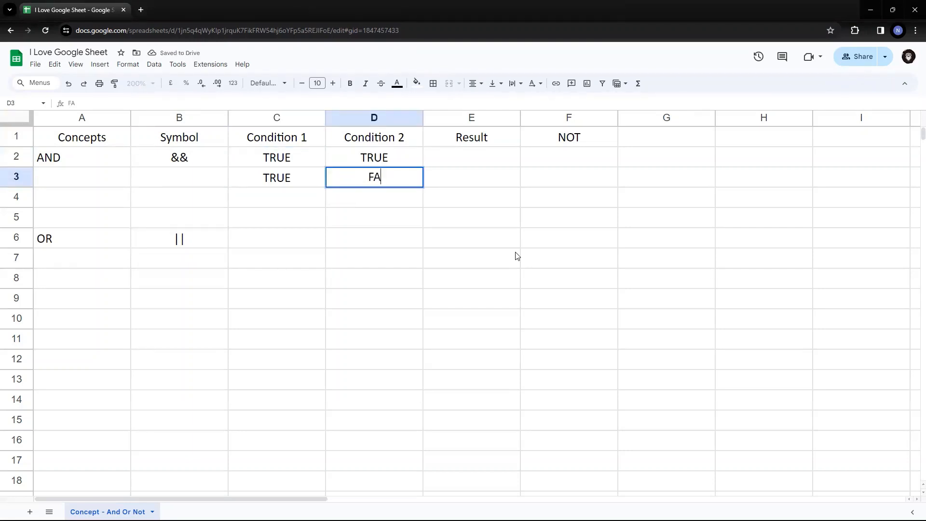
{"action": "key", "text": "Return"}
Paste FALSE as the second row's result in E3 and restore TRUE in E2.
{"action": "key", "text": "Up"}
{"action": "key", "text": "Up"}
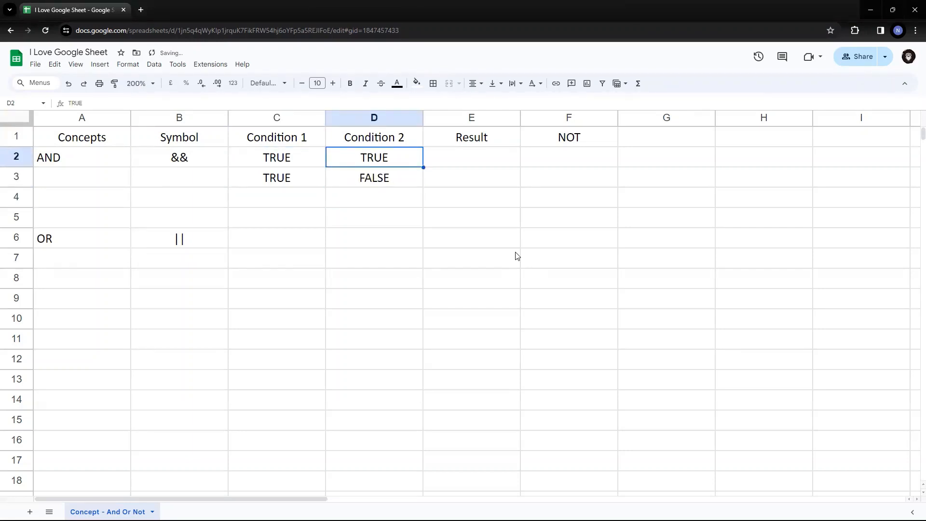
{"action": "key", "text": "Down"}
{"action": "key", "text": "Right"}
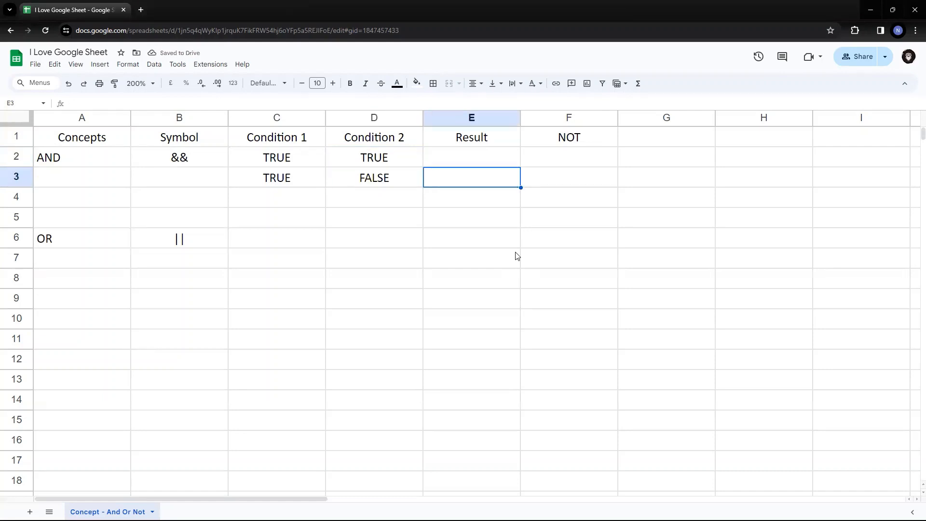
{"action": "key", "text": "Left"}
{"action": "key", "text": "ctrl+c"}
{"action": "key", "text": "Right"}
{"action": "key", "text": "ctrl+v"}
{"action": "key", "text": "Left"}
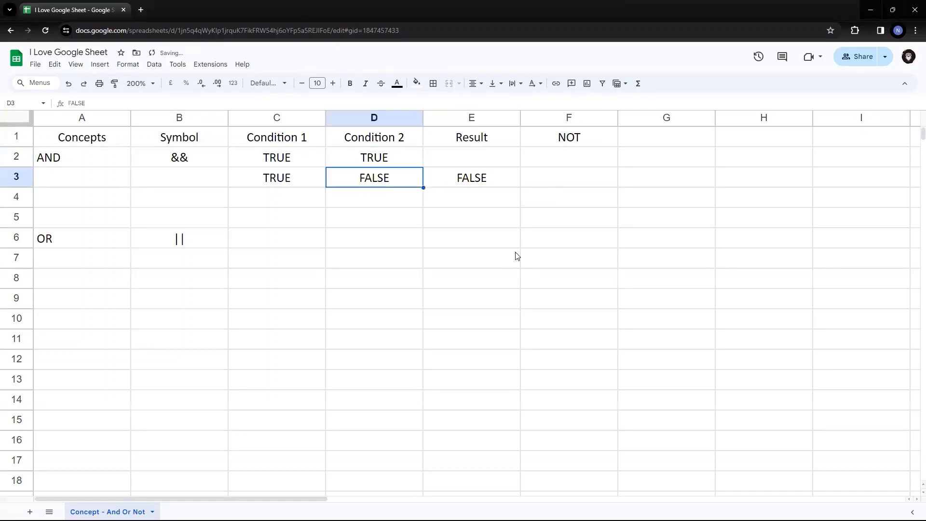
{"action": "key", "text": "Up"}
{"action": "key", "text": "Right"}
{"action": "key", "text": "ctrl+v"}
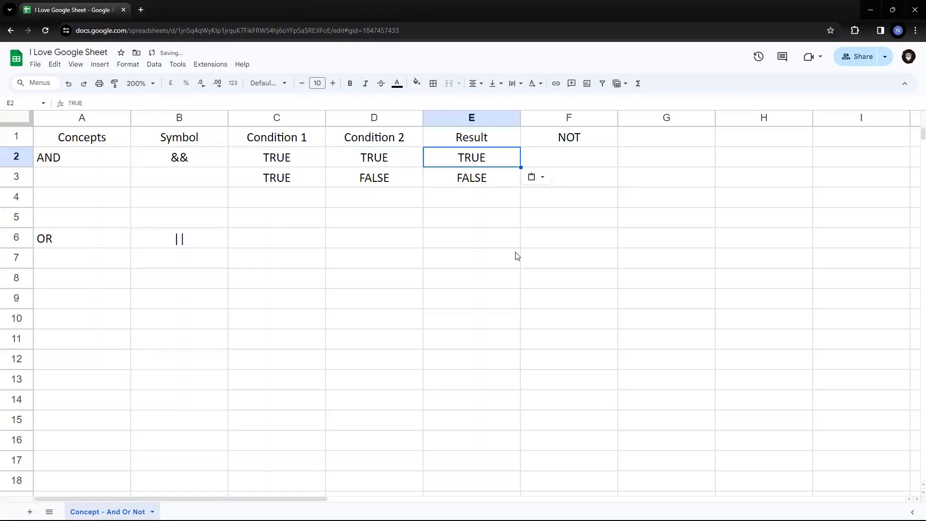
Check both AND rows, ending in C4 for the next row.
{"action": "key", "text": "Left"}
{"action": "key", "text": "Left"}
{"action": "key", "text": "shift+Right"}
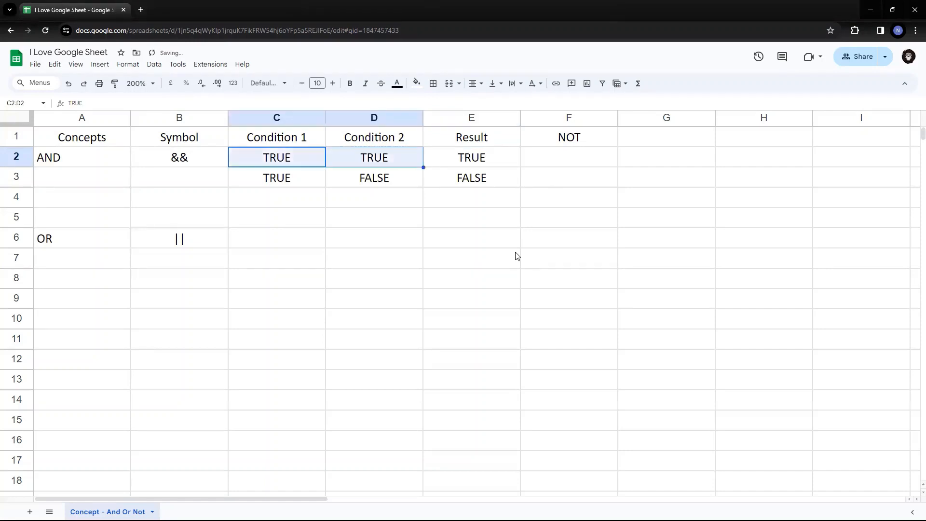
{"action": "key", "text": "Right"}
{"action": "key", "text": "Right"}
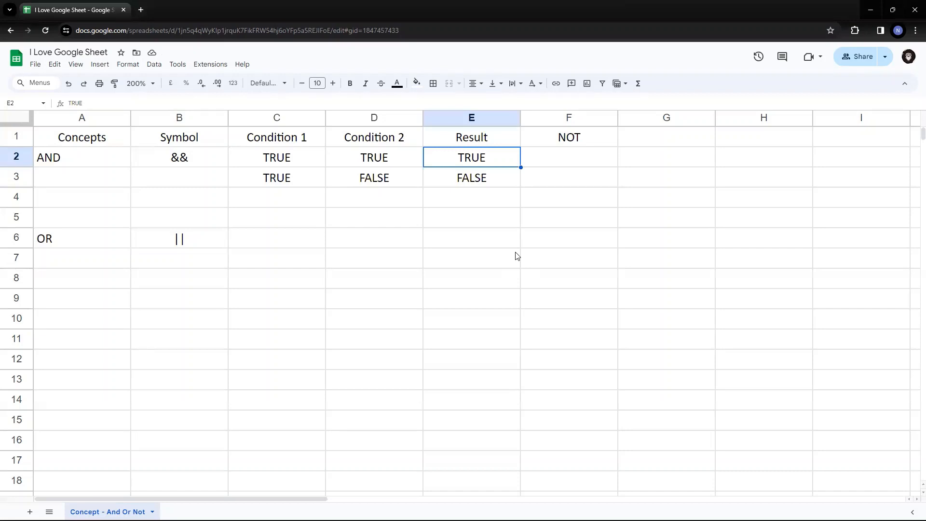
{"action": "key", "text": "Left"}
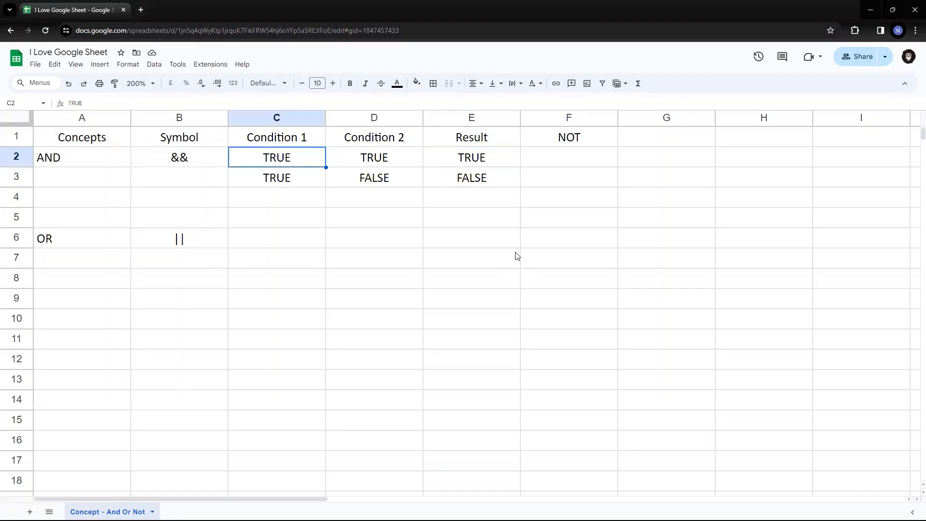
{"action": "key", "text": "Down"}
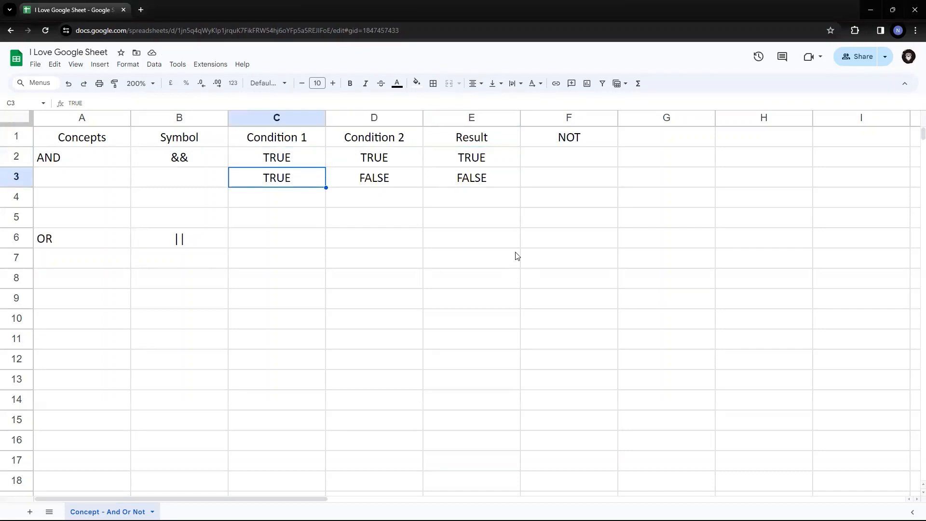
{"action": "key", "text": "Right"}
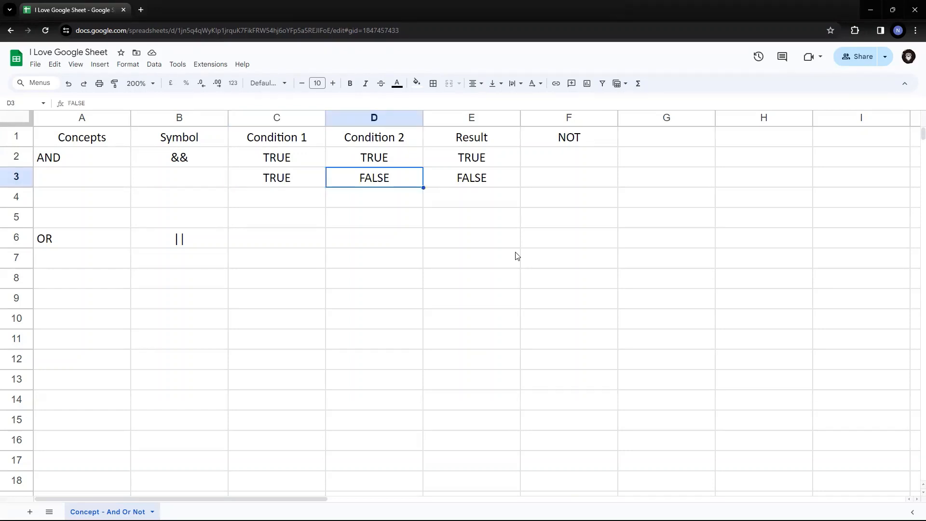
{"action": "key", "text": "Right"}
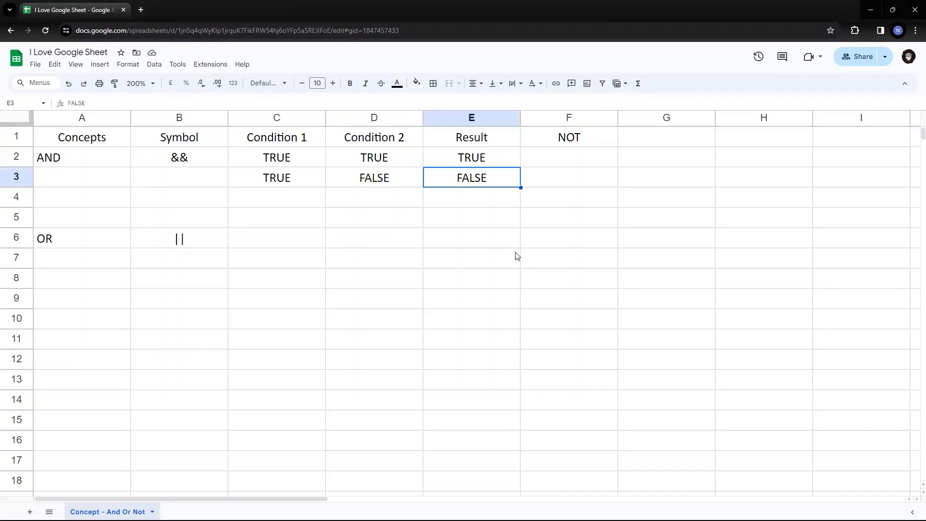
{"action": "key", "text": "Left"}
{"action": "key", "text": "Left"}
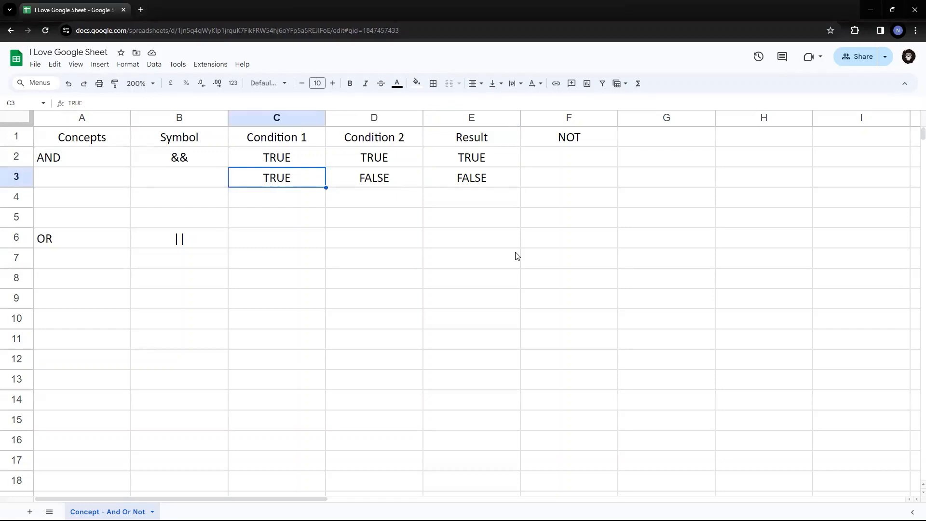
{"action": "key", "text": "Down"}
{"action": "type", "text": "FALSE"}
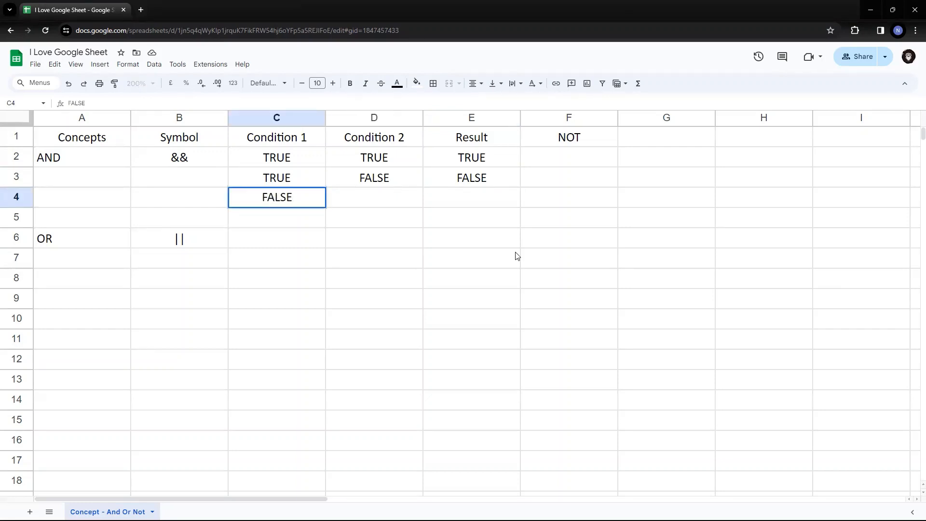
{"action": "key", "text": "Return"}
{"action": "key", "text": "Up"}
{"action": "key", "text": "Right"}
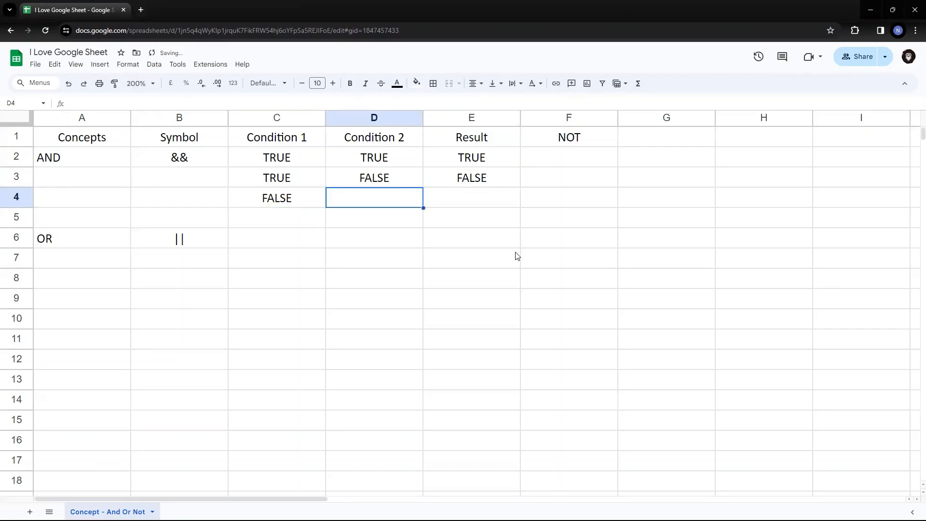
{"action": "type", "text": "TURE"}
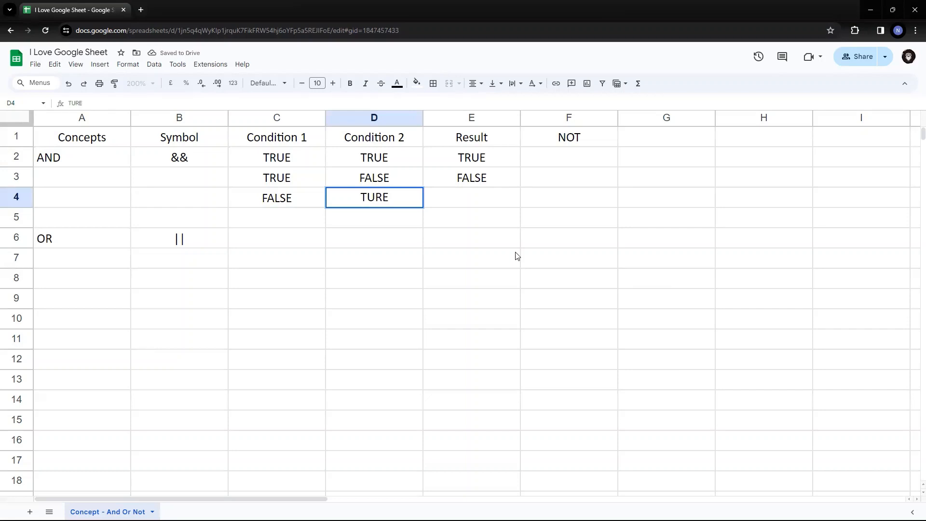
{"action": "key", "text": "BackSpace"}
{"action": "key", "text": "BackSpace"}
{"action": "key", "text": "BackSpace"}
{"action": "type", "text": "RUE"}
{"action": "key", "text": "Return"}
{"action": "key", "text": "Up"}
{"action": "key", "text": "Right"}
{"action": "type", "text": "FA"}
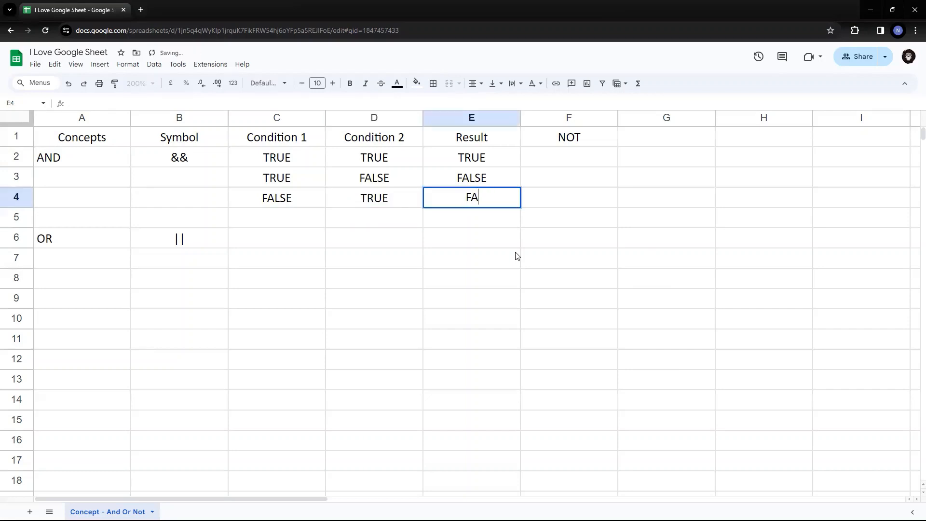
{"action": "type", "text": "LSE"}
{"action": "key", "text": "Return"}
{"action": "key", "text": "Up"}
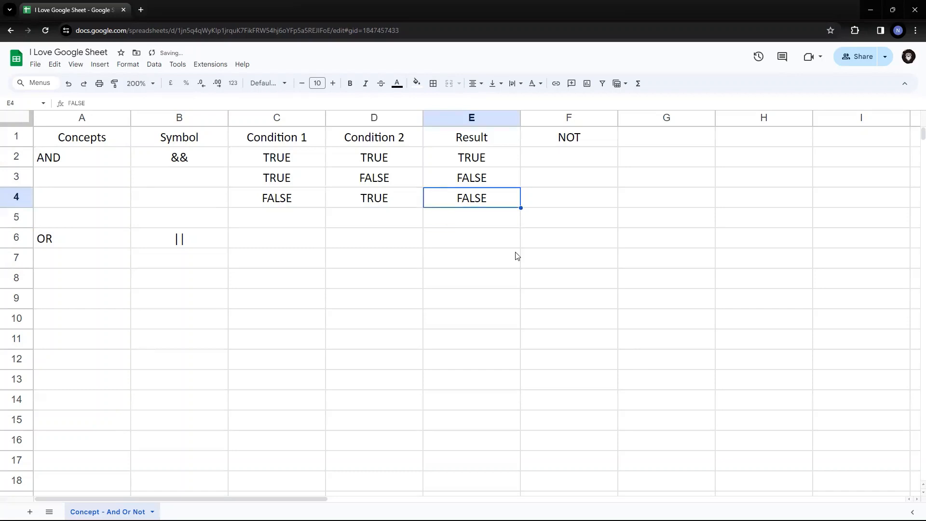
{"action": "key", "text": "Left"}
{"action": "key", "text": "Up"}
{"action": "key", "text": "Left"}
{"action": "key", "text": "Down"}
{"action": "key", "text": "Right"}
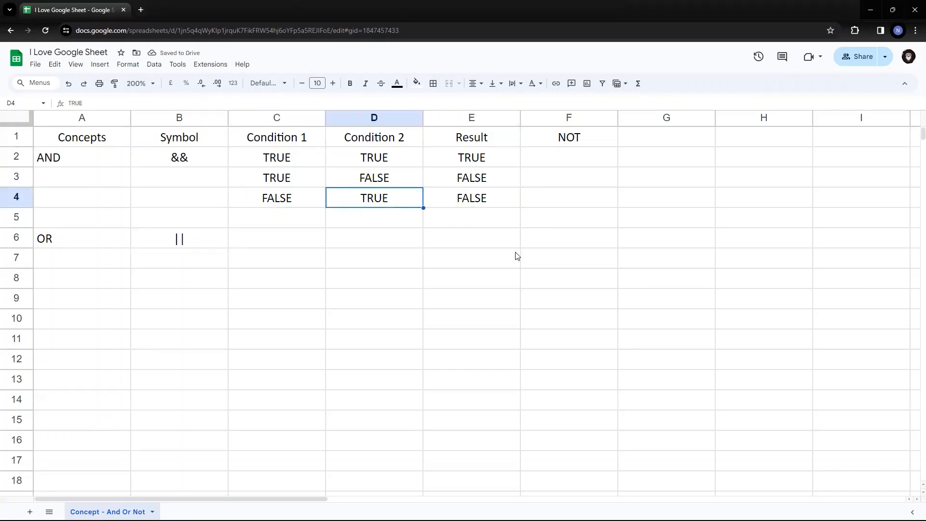
{"action": "key", "text": "Up"}
{"action": "key", "text": "Left"}
{"action": "key", "text": "Down"}
{"action": "key", "text": "Down"}
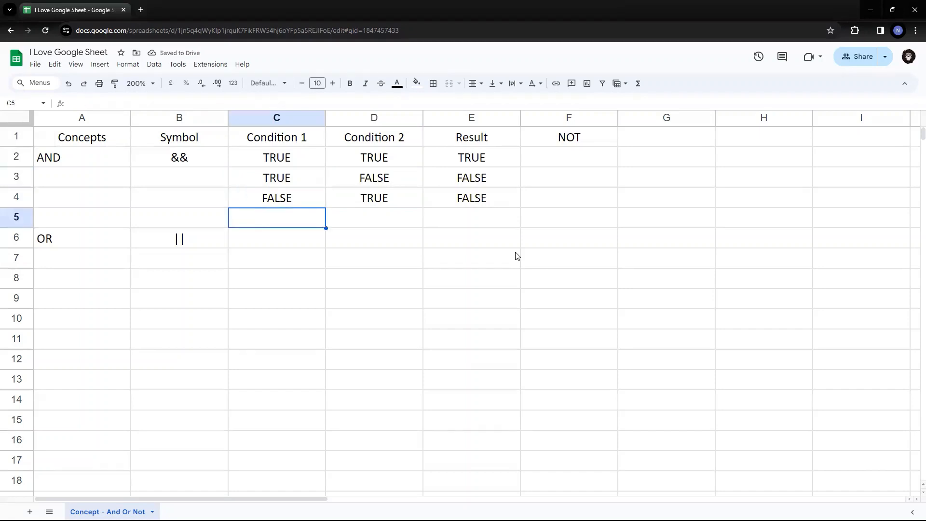
{"action": "type", "text": "FALSE"}
{"action": "key", "text": "Return"}
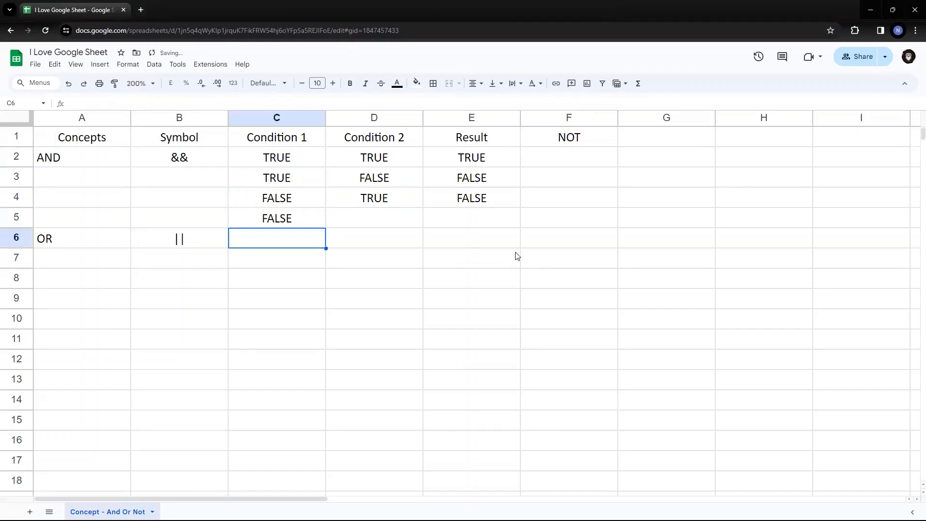
{"action": "key", "text": "Up"}
{"action": "key", "text": "Right"}
{"action": "type", "text": "FALSE"}
{"action": "key", "text": "Return"}
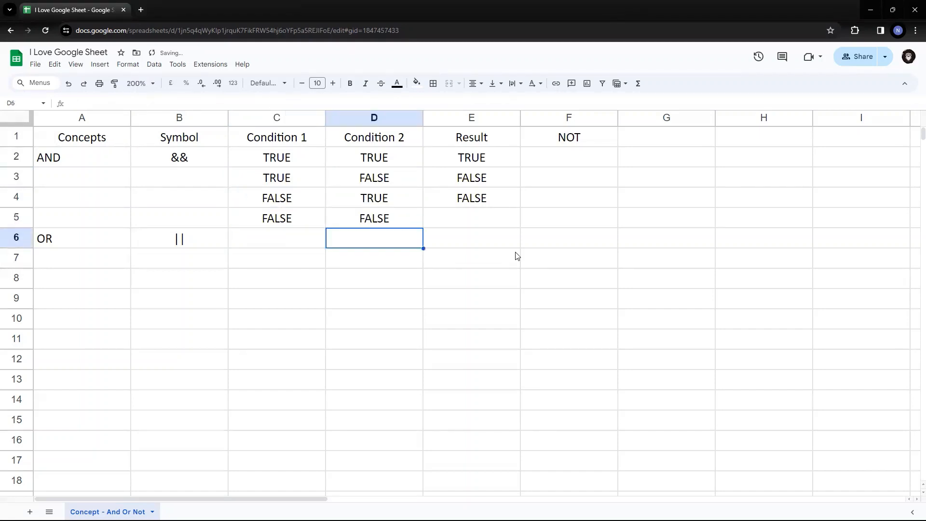
{"action": "key", "text": "Up"}
{"action": "key", "text": "Right"}
{"action": "type", "text": "FA"}
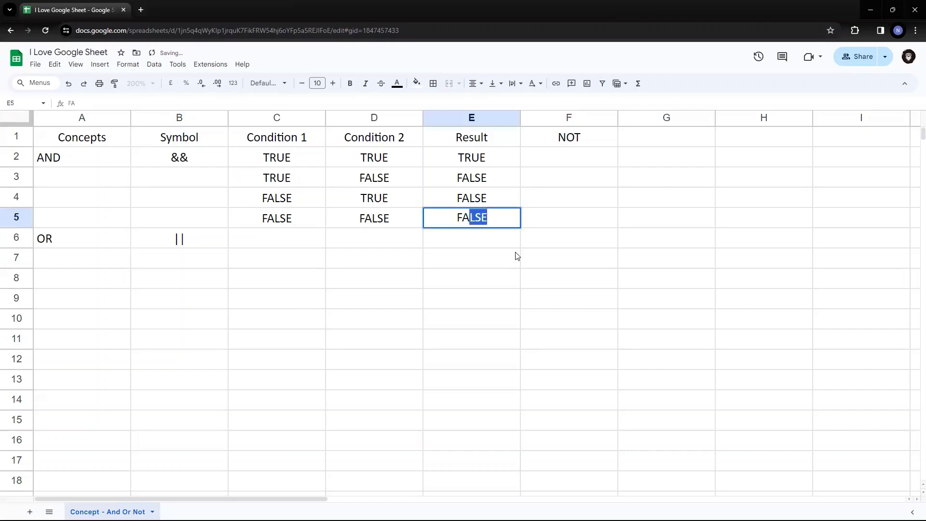
{"action": "type", "text": "LSE"}
{"action": "key", "text": "Return"}
{"action": "key", "text": "Up"}
{"action": "key", "text": "Up"}
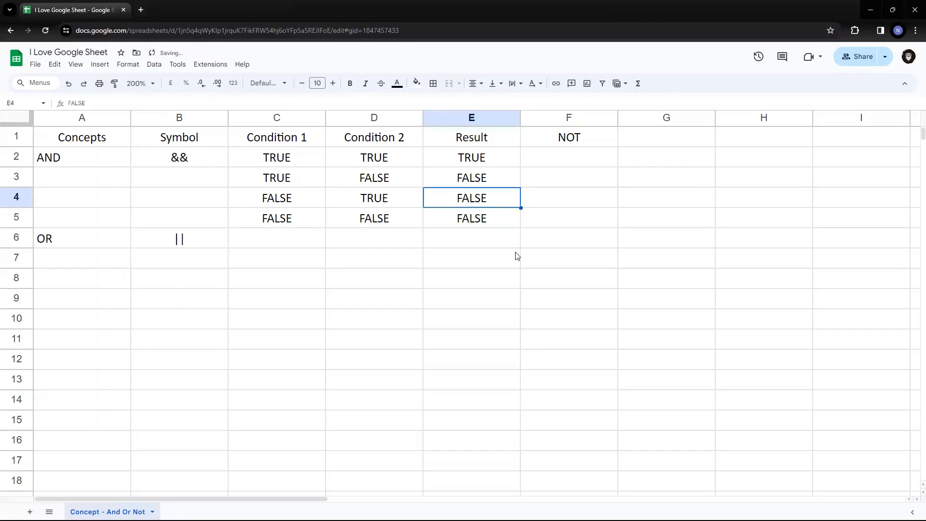
{"action": "key", "text": "Up"}
{"action": "key", "text": "Up"}
{"action": "key", "text": "Left"}
{"action": "key", "text": "Left"}
{"action": "key", "text": "shift+Down"}
{"action": "key", "text": "shift+Down"}
{"action": "key", "text": "shift+Down"}
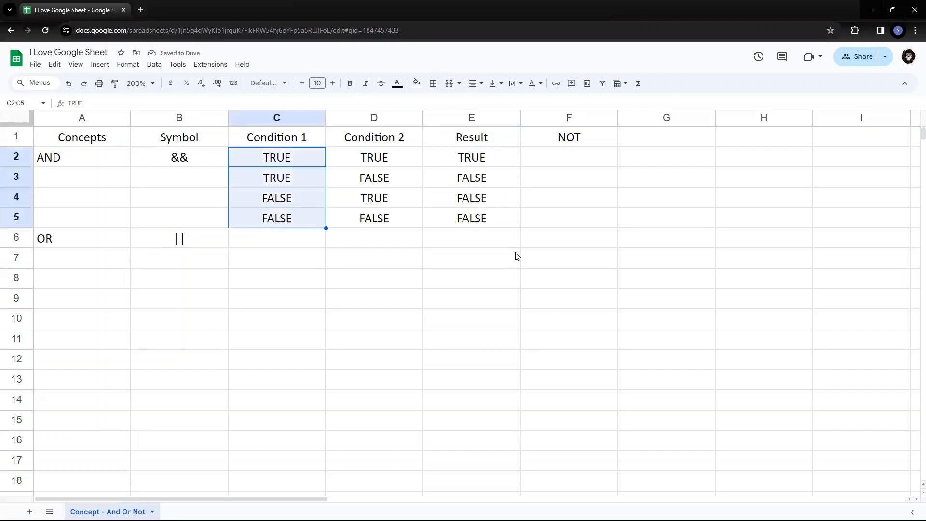
{"action": "key", "text": "shift+Right"}
{"action": "key", "text": "shift+Right"}
{"action": "key", "text": "Up"}
{"action": "key", "text": "Down"}
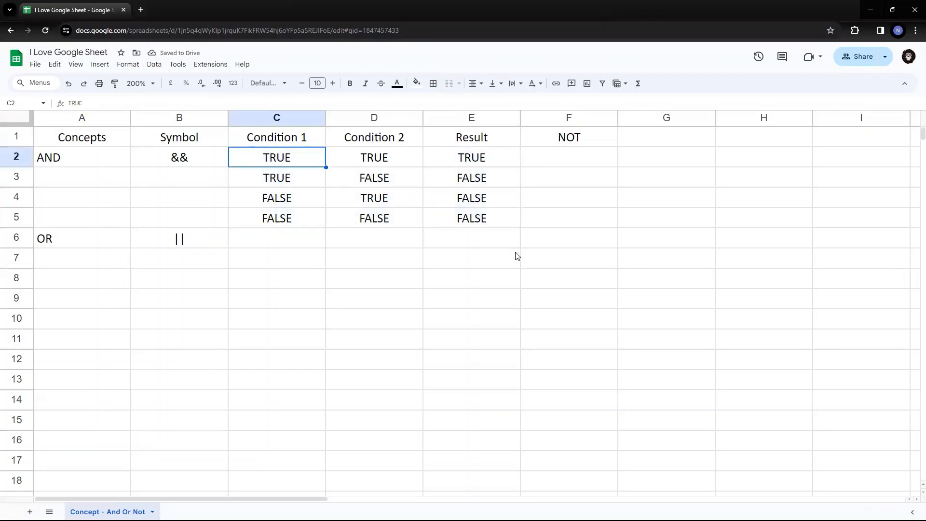
{"action": "key", "text": "Left"}
{"action": "key", "text": "Left"}
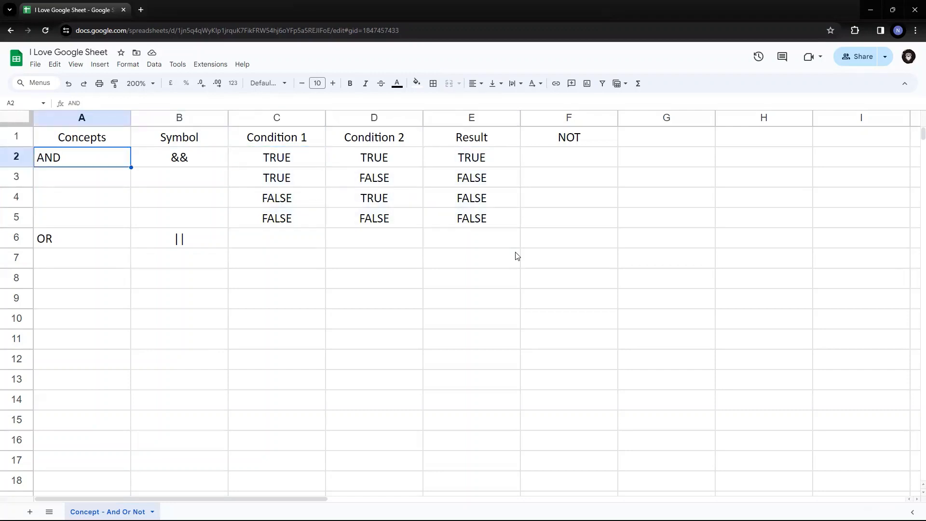
{"action": "key", "text": "Right"}
{"action": "key", "text": "Right"}
{"action": "key", "text": "Right"}
{"action": "key", "text": "Right"}
{"action": "key", "text": "Right"}
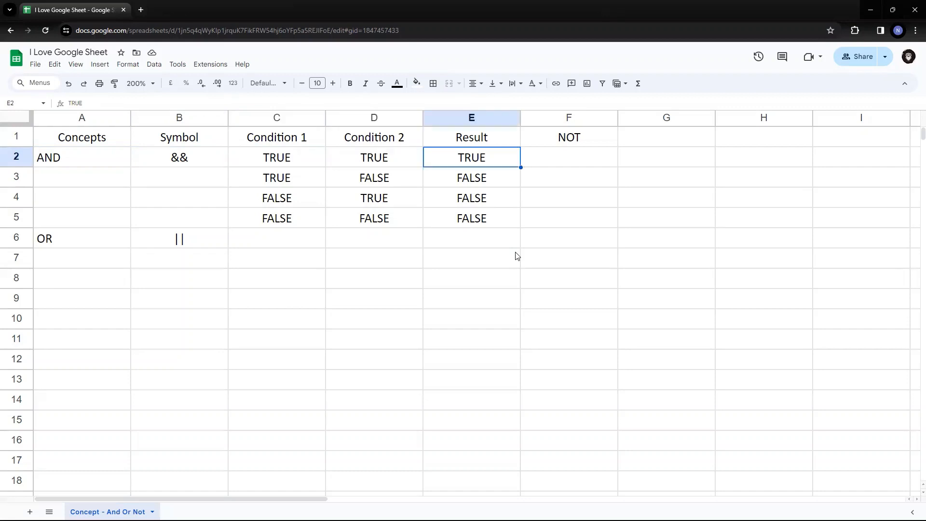
{"action": "key", "text": "Left"}
{"action": "key", "text": "Left"}
{"action": "key", "text": "Left"}
{"action": "key", "text": "shift+Right"}
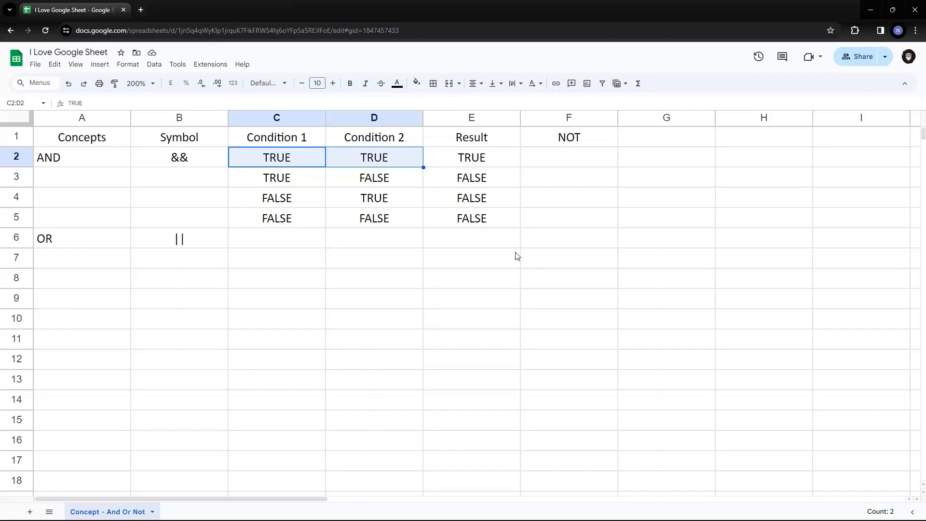
{"action": "key", "text": "Down"}
{"action": "key", "text": "Down"}
{"action": "key", "text": "Up"}
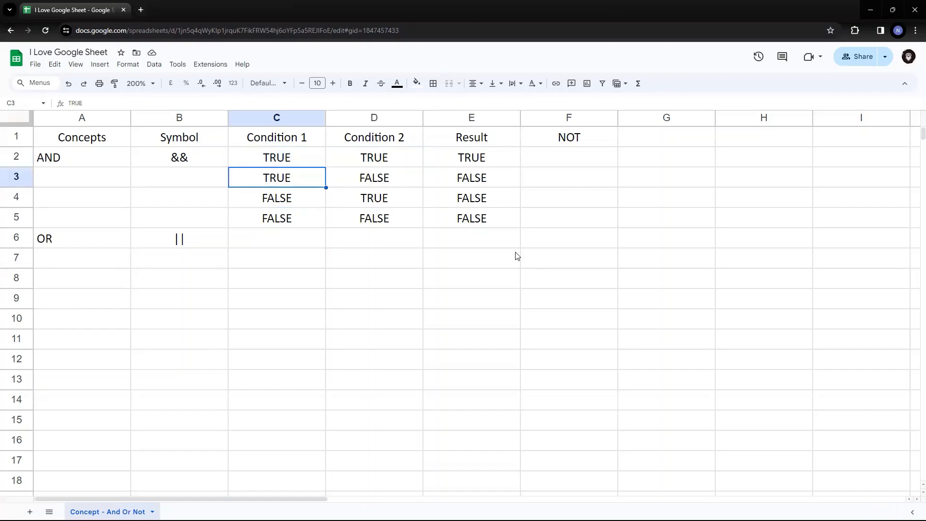
{"action": "key", "text": "Down"}
{"action": "key", "text": "Down"}
{"action": "key", "text": "Down"}
{"action": "key", "text": "Up"}
{"action": "key", "text": "Up"}
{"action": "key", "text": "Up"}
{"action": "key", "text": "Up"}
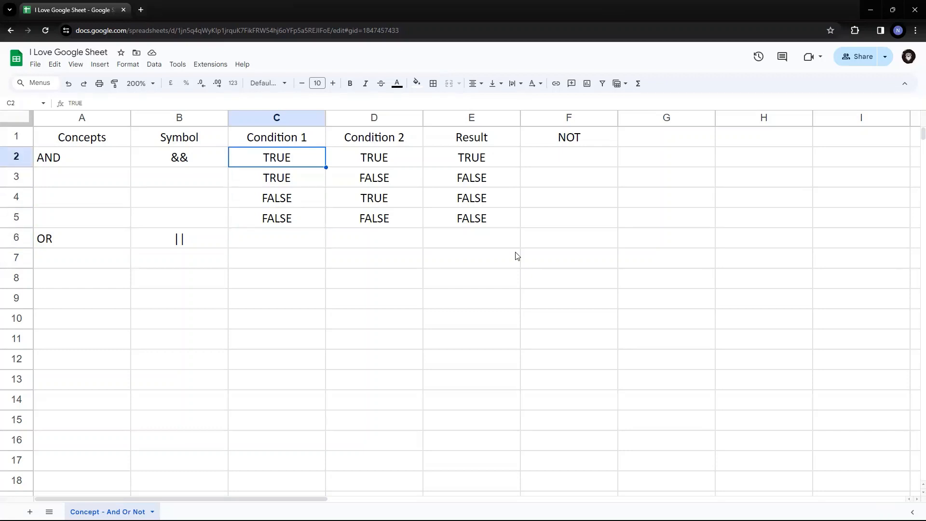
{"action": "key", "text": "Right"}
{"action": "key", "text": "Right"}
{"action": "key", "text": "Right"}
{"action": "key", "text": "Right"}
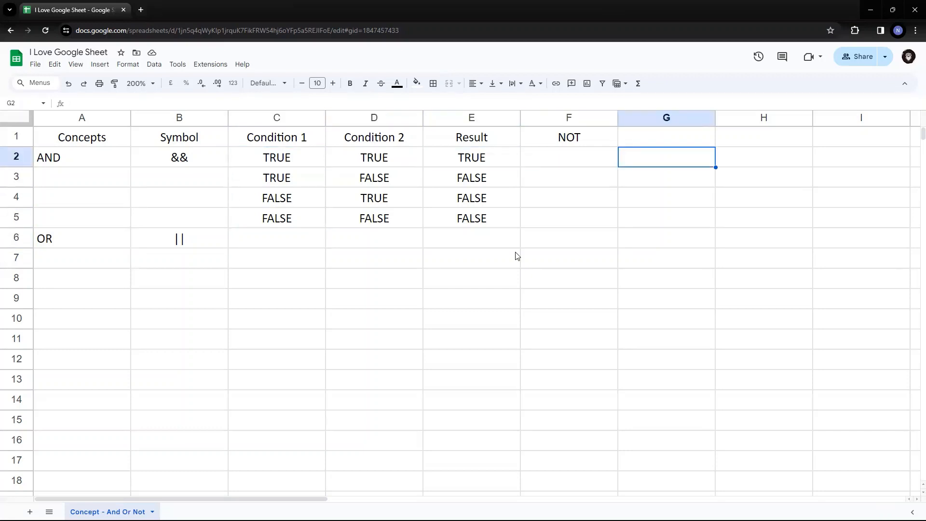
Enter the value 10 in G1.
{"action": "key", "text": "Up"}
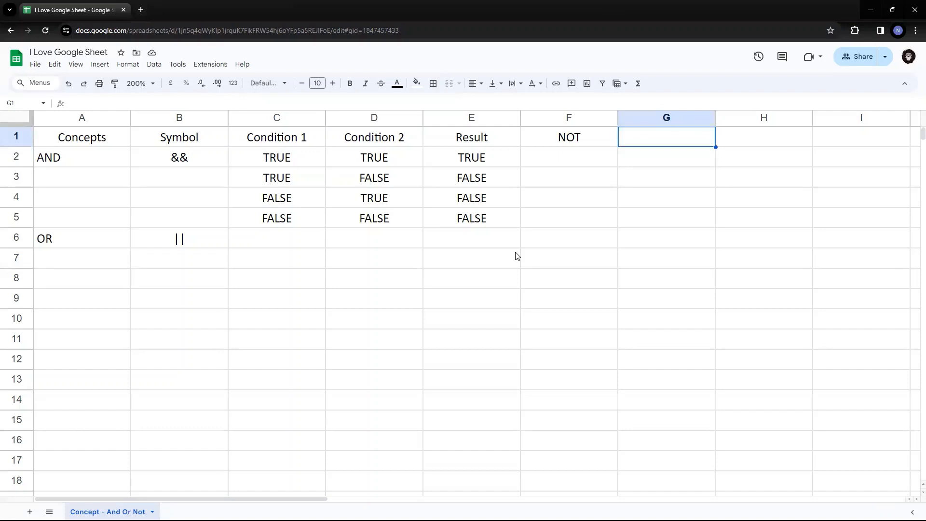
{"action": "type", "text": "10"}
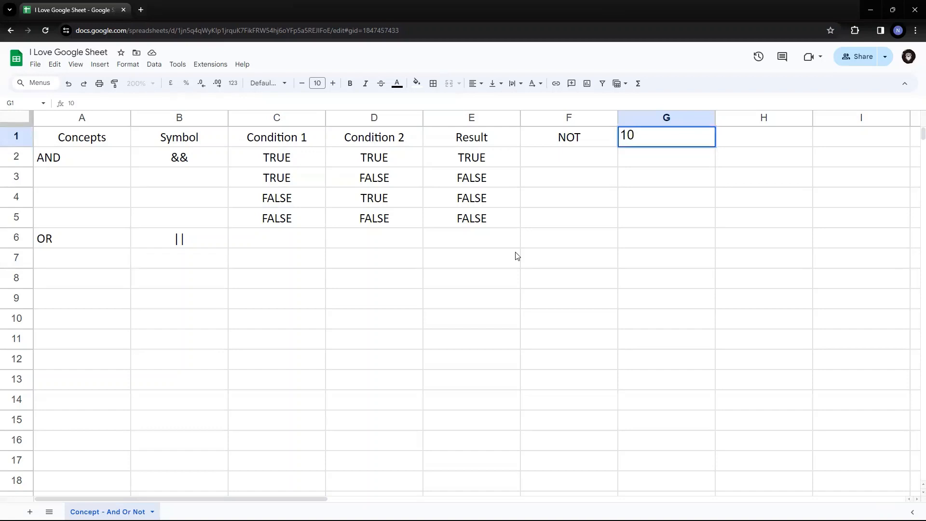
{"action": "key", "text": "Return"}
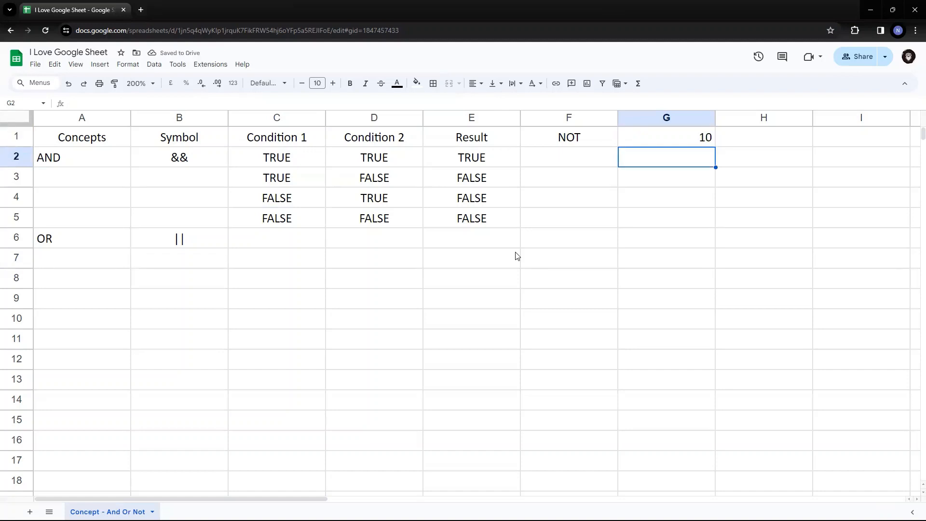
In G2, enter =if(and(G1<9,G1<8),"TRUE","FALSE"), which returns FALSE.
{"action": "type", "text": "=if("}
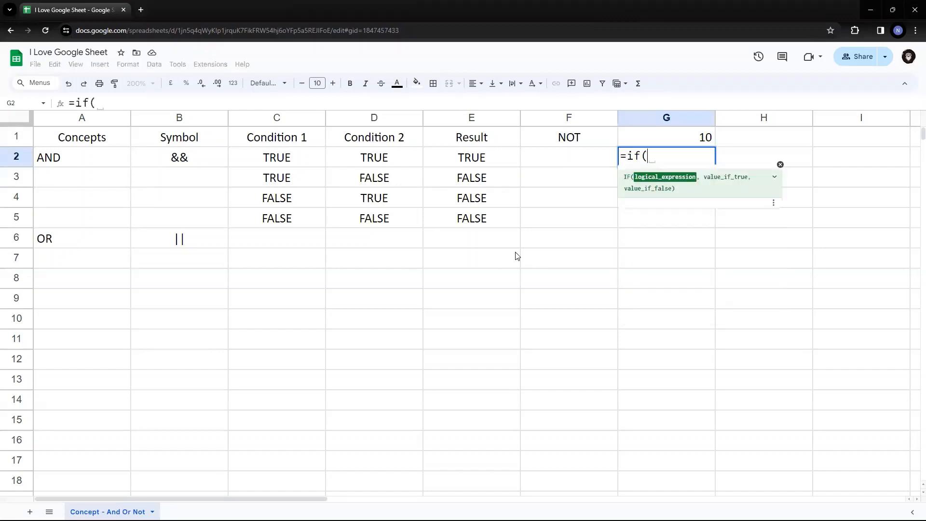
{"action": "type", "text": "and"}
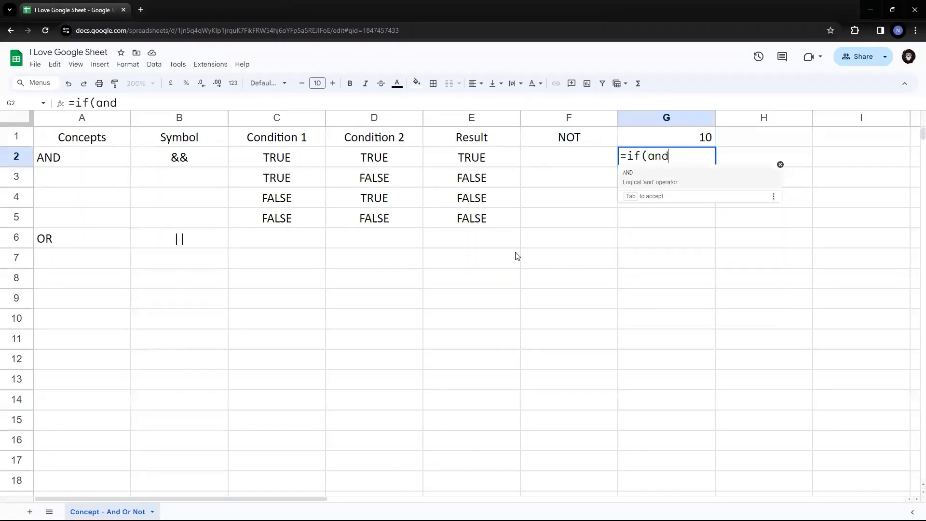
{"action": "type", "text": "("}
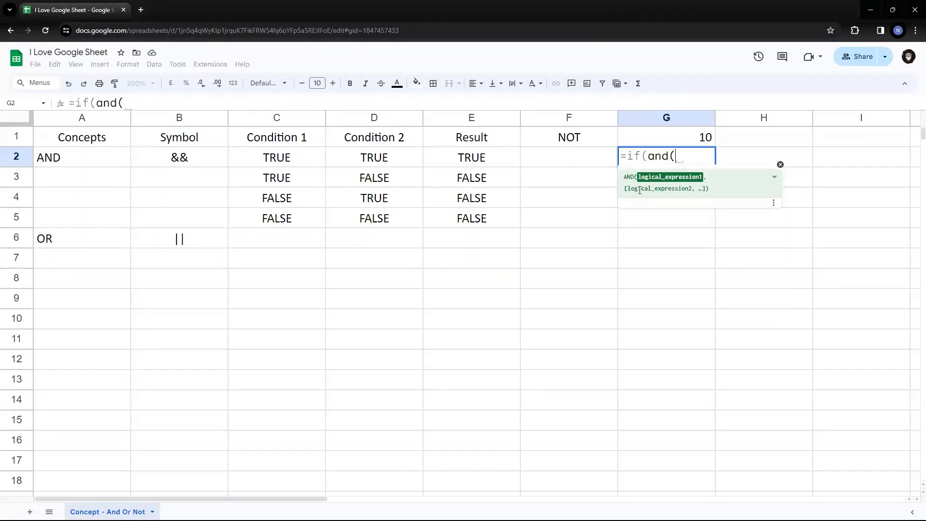
{"action": "left_click", "coordinate": [690, 137]}
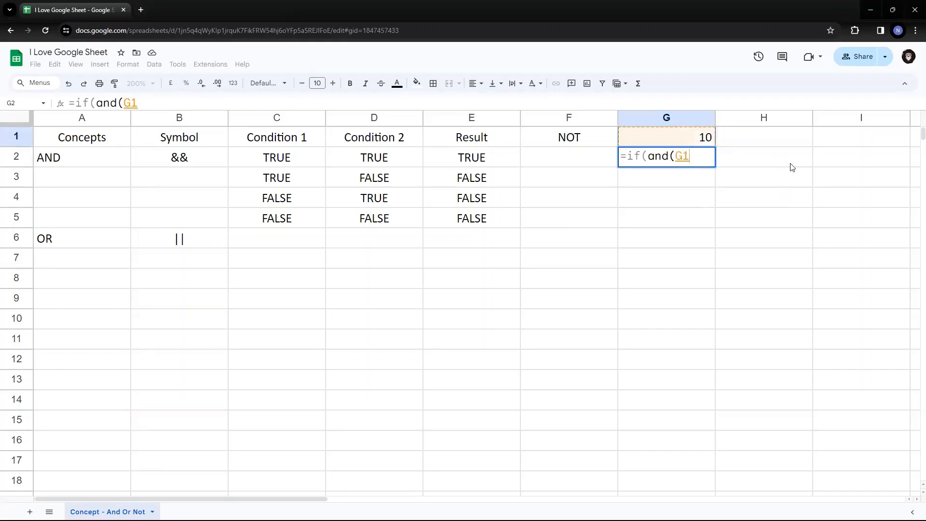
{"action": "type", "text": "<"}
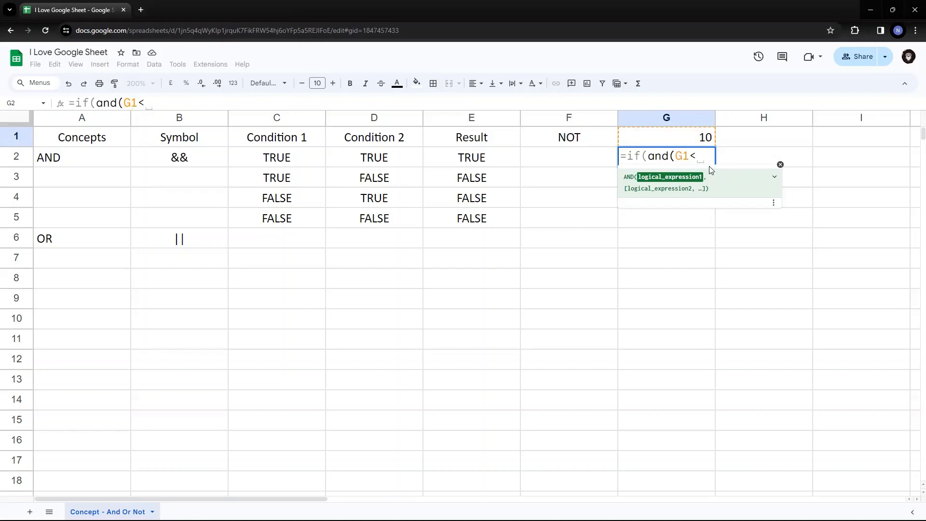
{"action": "type", "text": "9"}
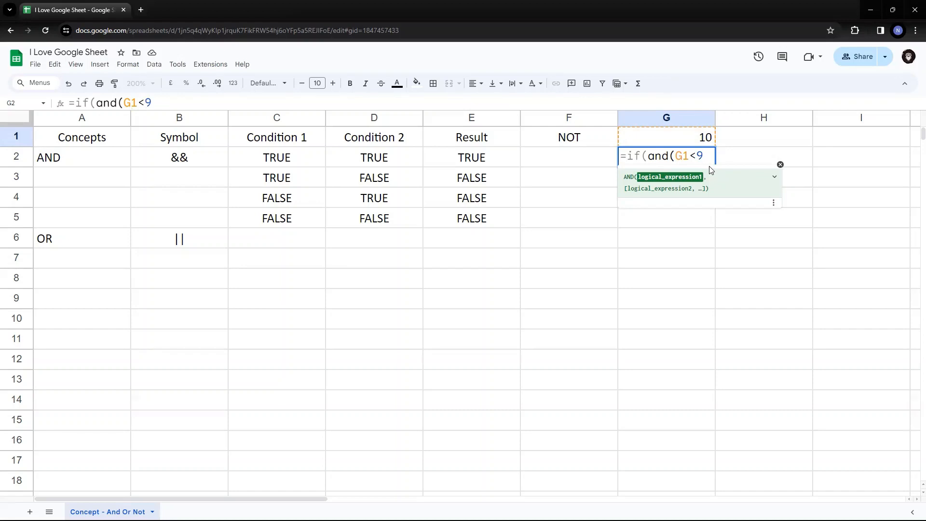
{"action": "type", "text": ","}
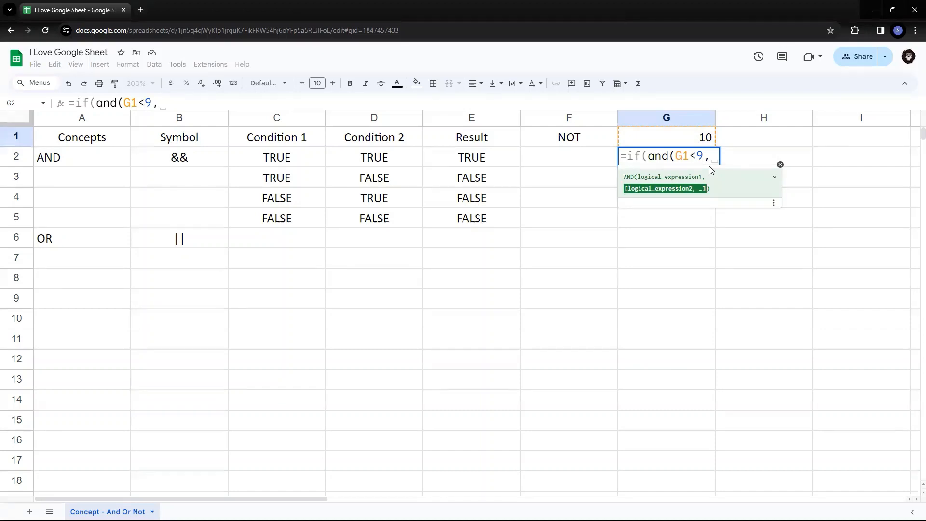
{"action": "key", "text": "Up"}
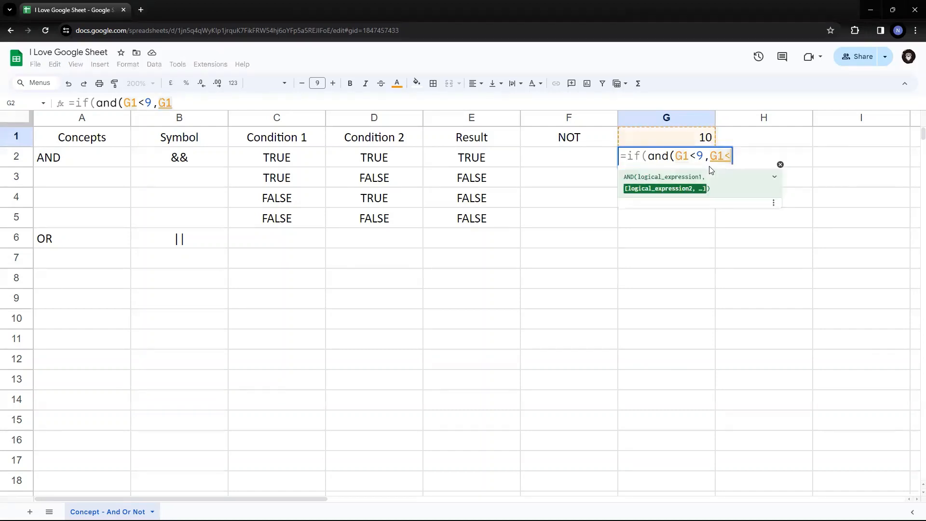
{"action": "type", "text": "<8"}
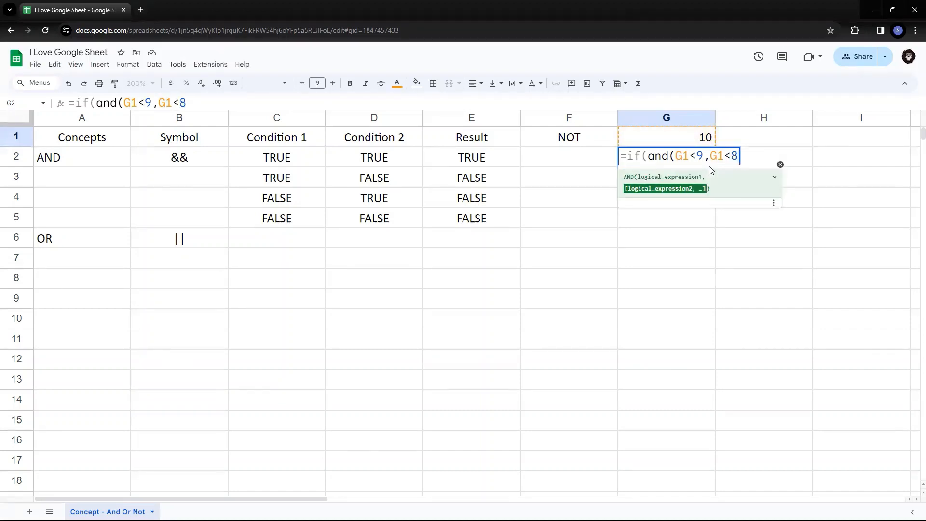
{"action": "type", "text": "),"}
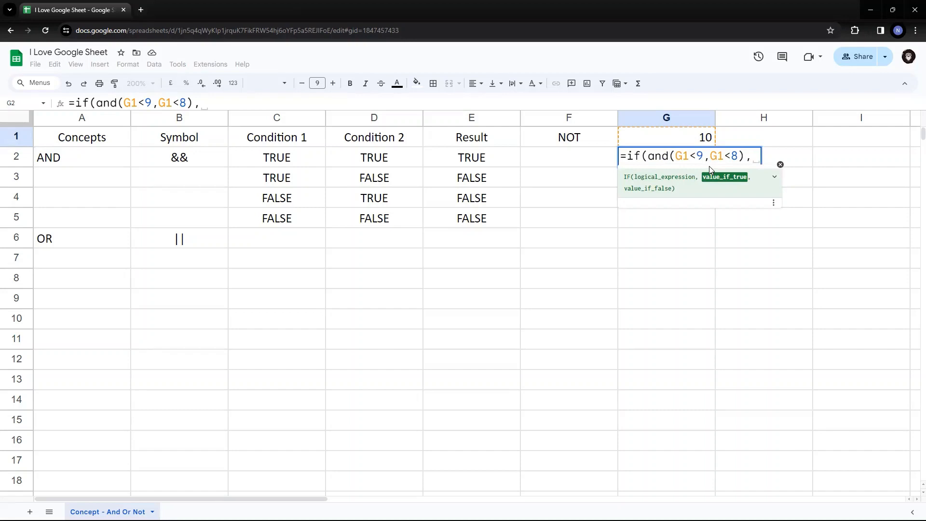
{"action": "type", "text": " \"TRUE\""}
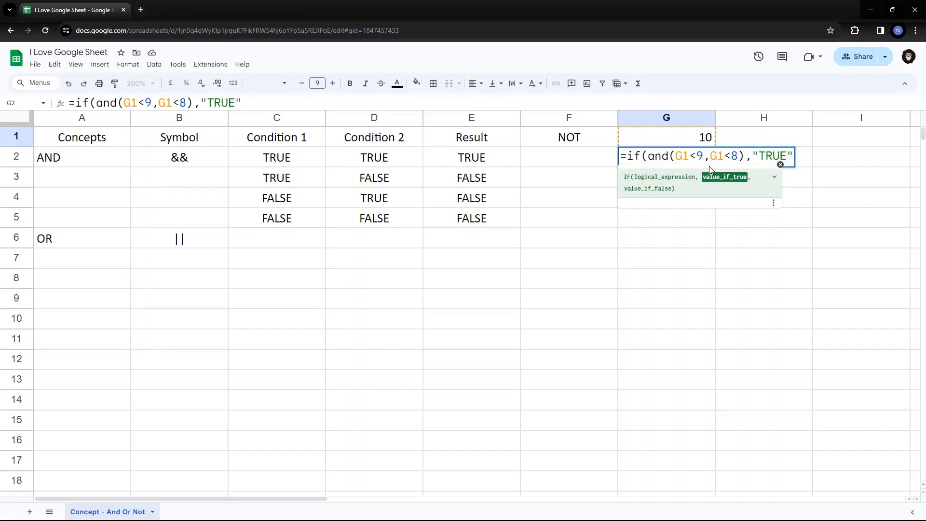
{"action": "type", "text": ",\""}
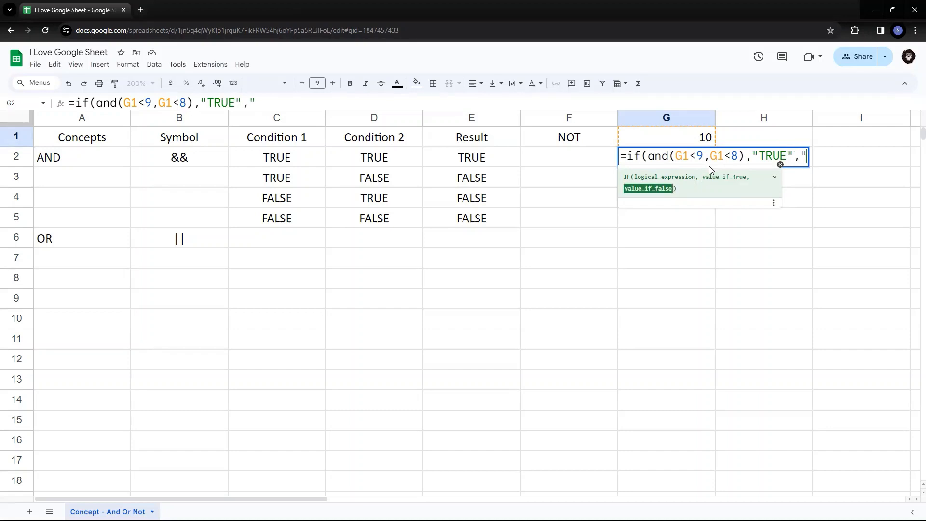
{"action": "type", "text": "FALSE\""}
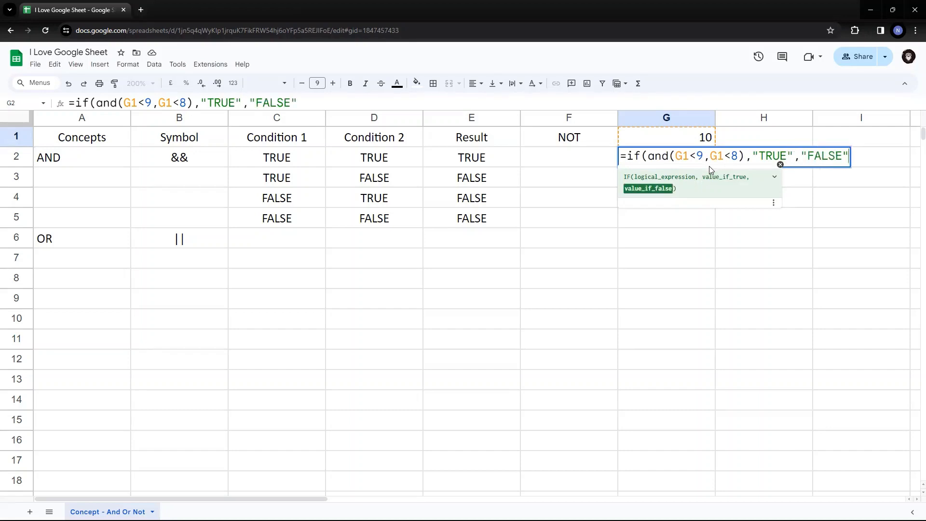
{"action": "type", "text": ")"}
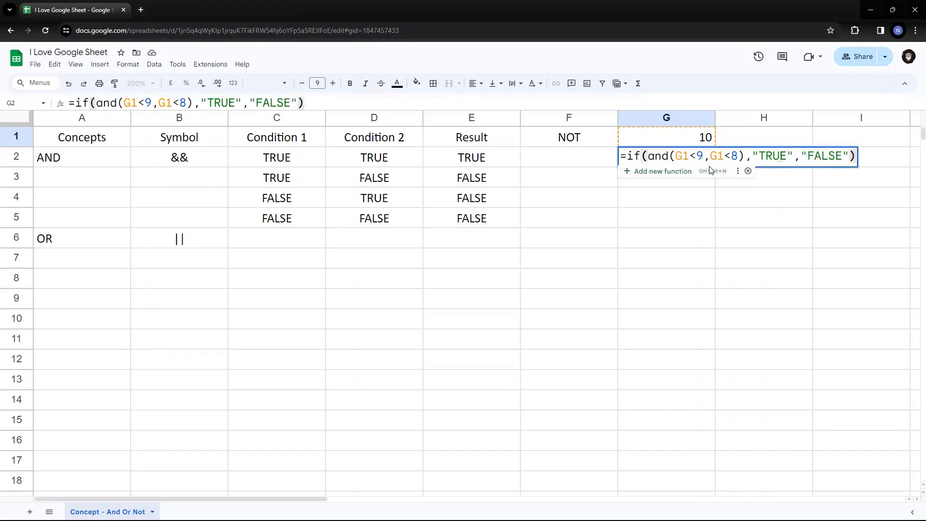
{"action": "key", "text": "Return"}
{"action": "left_click", "coordinate": [708, 164]}
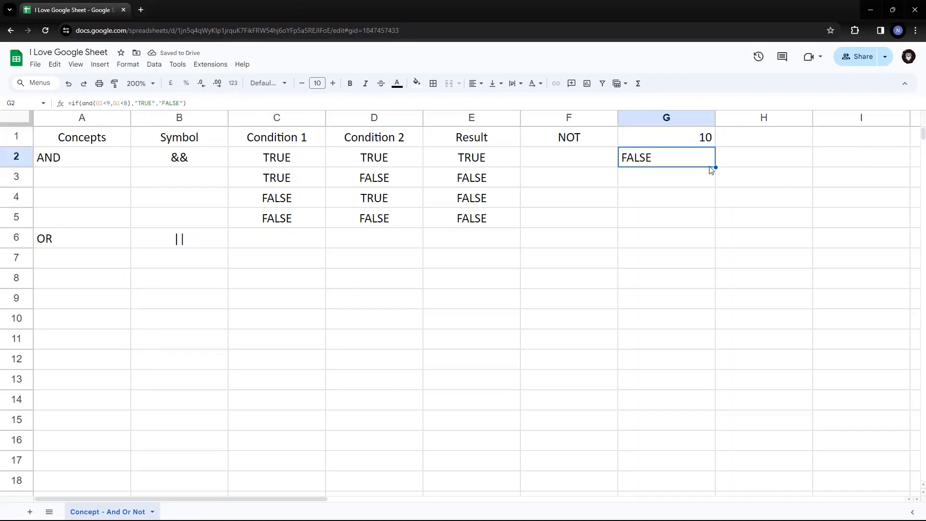
Change G2's second AND condition from G1<8 to G1<11.
{"action": "double_click", "coordinate": [709, 166]}
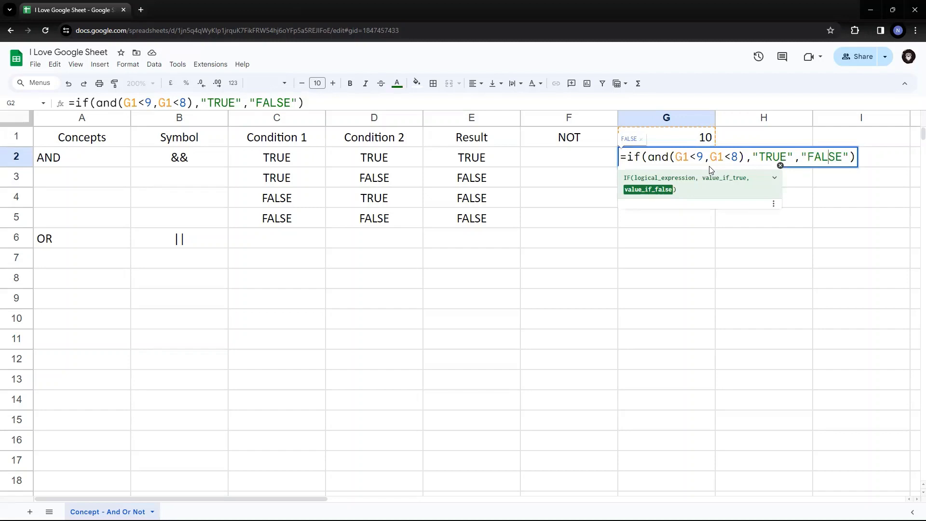
{"action": "key", "text": "Left"}
{"action": "key", "text": "Left"}
{"action": "key", "text": "Left"}
{"action": "key", "text": "Left"}
{"action": "key", "text": "Left"}
{"action": "key", "text": "Left"}
{"action": "key", "text": "Left"}
{"action": "key", "text": "Left"}
{"action": "key", "text": "Left"}
{"action": "key", "text": "Left"}
{"action": "key", "text": "Left"}
{"action": "key", "text": "Left"}
{"action": "key", "text": "Left"}
{"action": "key", "text": "Left"}
{"action": "key", "text": "Left"}
{"action": "key", "text": "Right"}
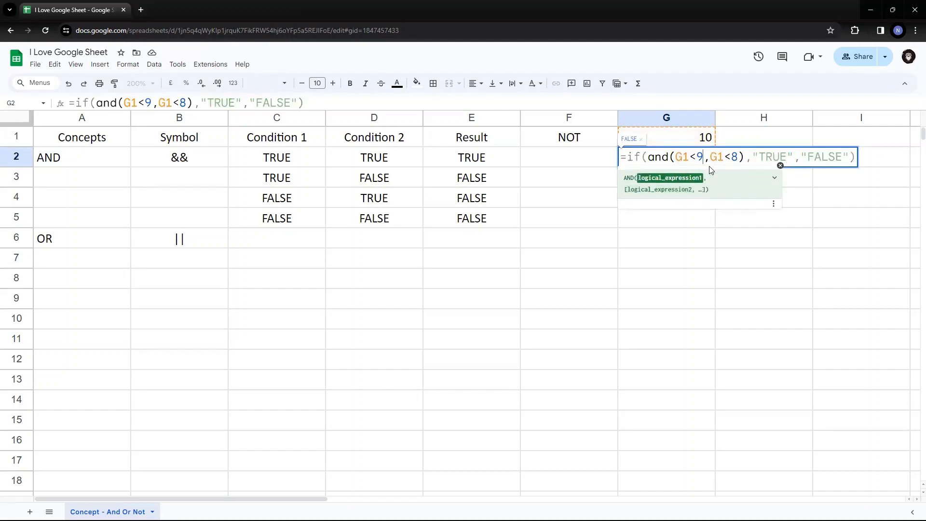
{"action": "key", "text": "shift+Left"}
{"action": "key", "text": "Right"}
{"action": "key", "text": "Right"}
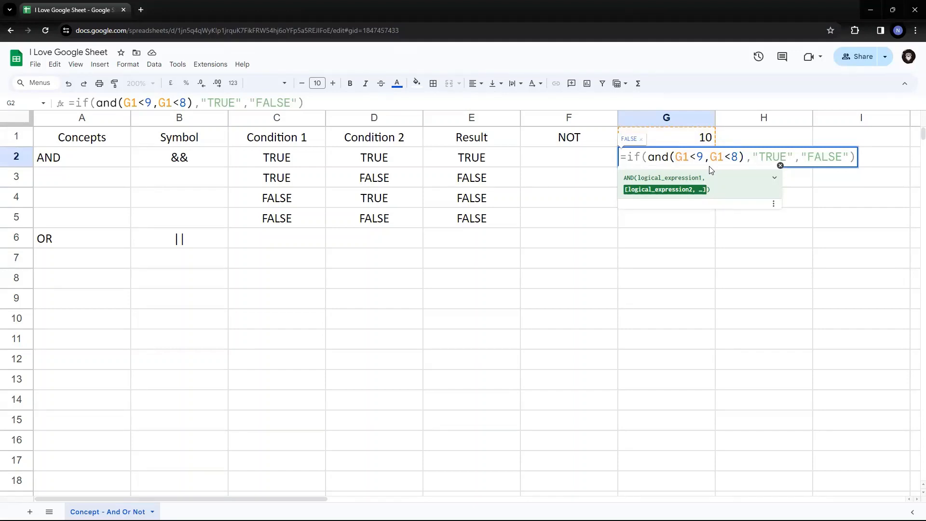
{"action": "key", "text": "BackSpace"}
{"action": "type", "text": "11"}
{"action": "key", "text": "shift+Left"}
{"action": "key", "text": "shift+Left"}
{"action": "key", "text": "shift+Left"}
{"action": "key", "text": "shift+Left"}
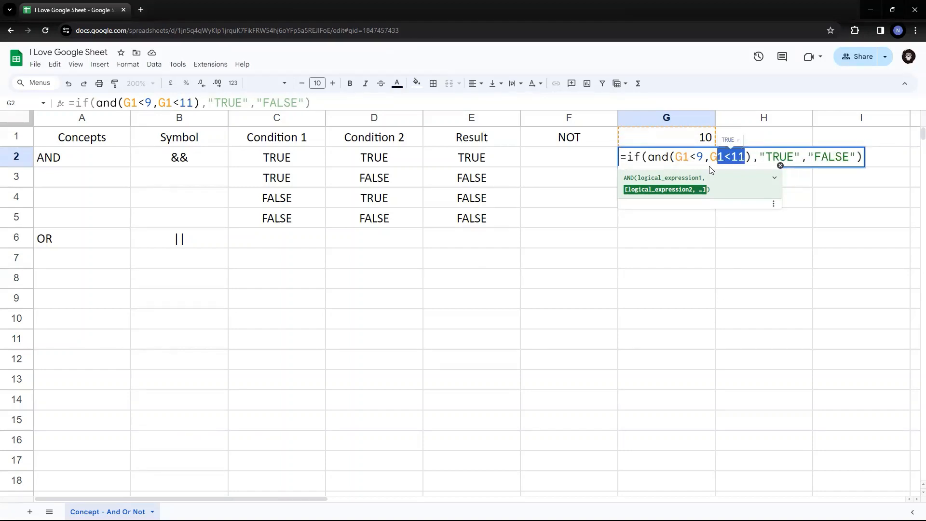
{"action": "key", "text": "shift+Left"}
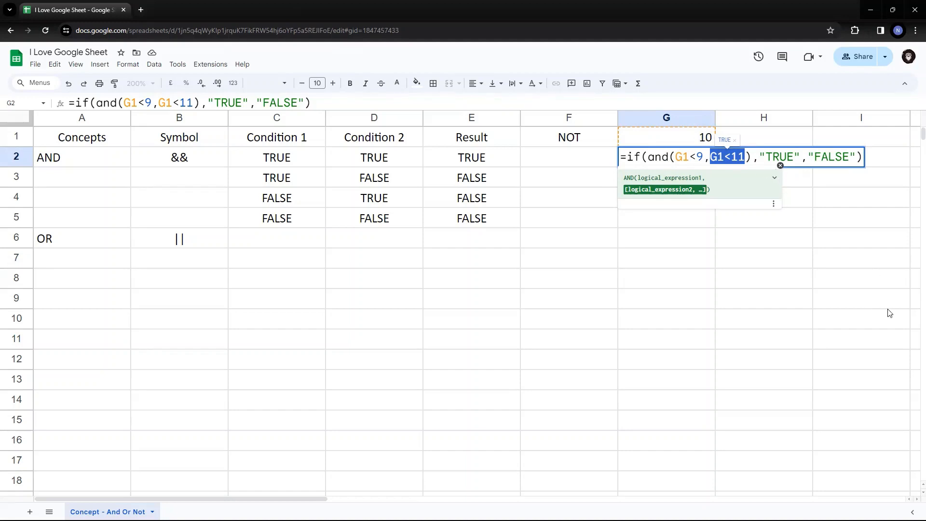
{"action": "key", "text": "Return"}
{"action": "key", "text": "Up"}
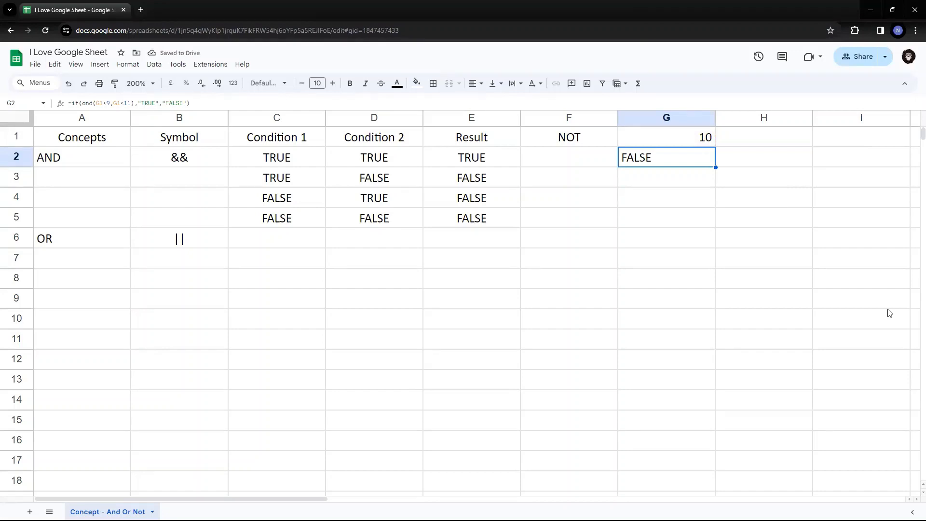
Revise G2 to test G1<12 and G1<9, so it still returns FALSE.
{"action": "key", "text": "Return"}
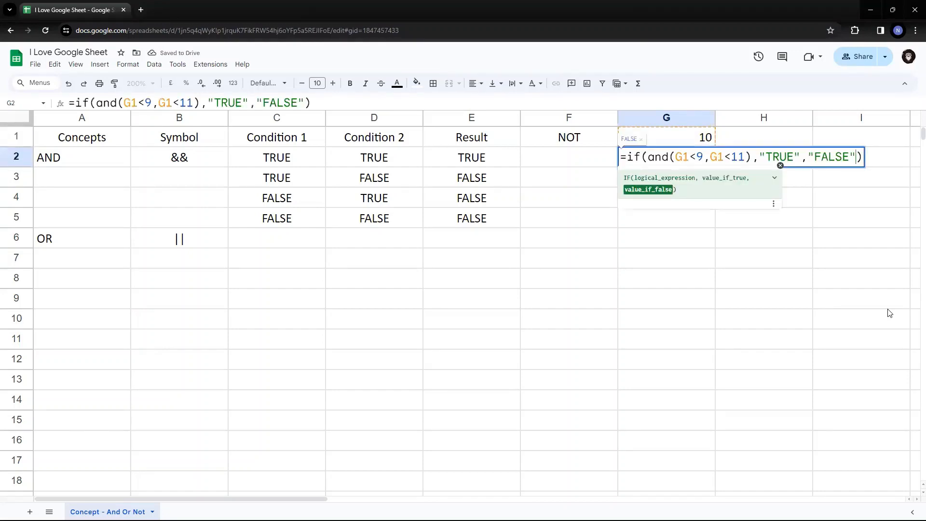
{"action": "key", "text": "Left"}
{"action": "key", "text": "Left"}
{"action": "key", "text": "Left"}
{"action": "key", "text": "Left"}
{"action": "key", "text": "Left"}
{"action": "key", "text": "Left"}
{"action": "key", "text": "Left"}
{"action": "key", "text": "Left"}
{"action": "key", "text": "Left"}
{"action": "key", "text": "Left"}
{"action": "key", "text": "Left"}
{"action": "key", "text": "Left"}
{"action": "key", "text": "Left"}
{"action": "key", "text": "Left"}
{"action": "key", "text": "Left"}
{"action": "key", "text": "Left"}
{"action": "key", "text": "Left"}
{"action": "key", "text": "Left"}
{"action": "key", "text": "Left"}
{"action": "key", "text": "Left"}
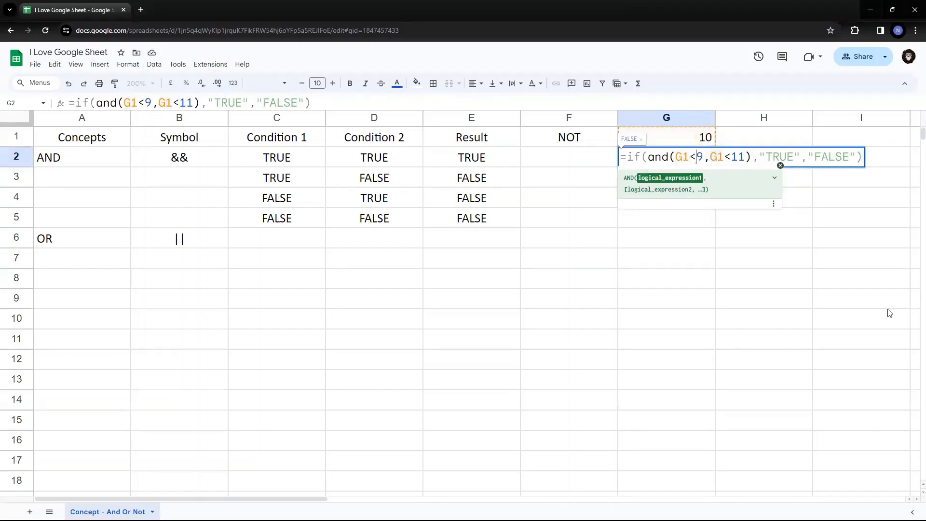
{"action": "key", "text": "Delete"}
{"action": "type", "text": "12"}
{"action": "key", "text": "Right"}
{"action": "key", "text": "Right"}
{"action": "key", "text": "Right"}
{"action": "key", "text": "Right"}
{"action": "key", "text": "Right"}
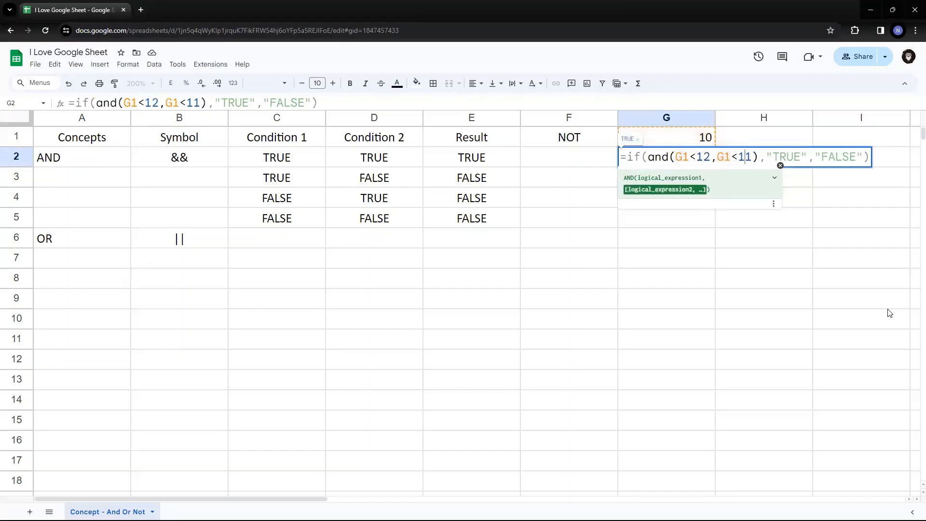
{"action": "key", "text": "Delete"}
{"action": "key", "text": "BackSpace"}
{"action": "type", "text": "9"}
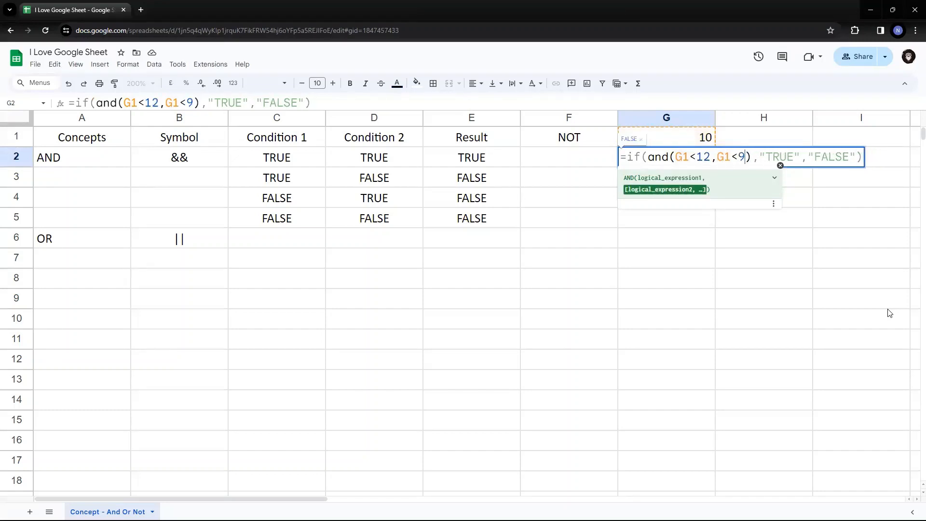
{"action": "key", "text": "Return"}
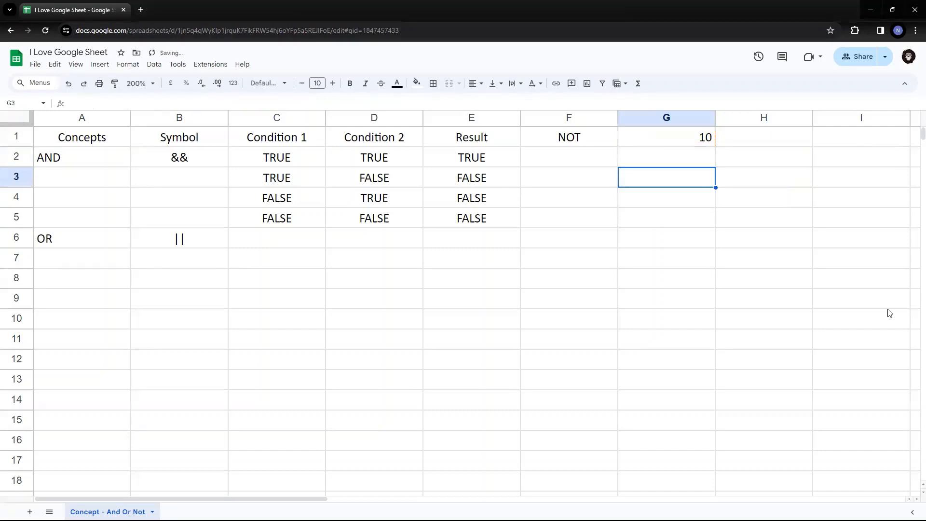
{"action": "key", "text": "Up"}
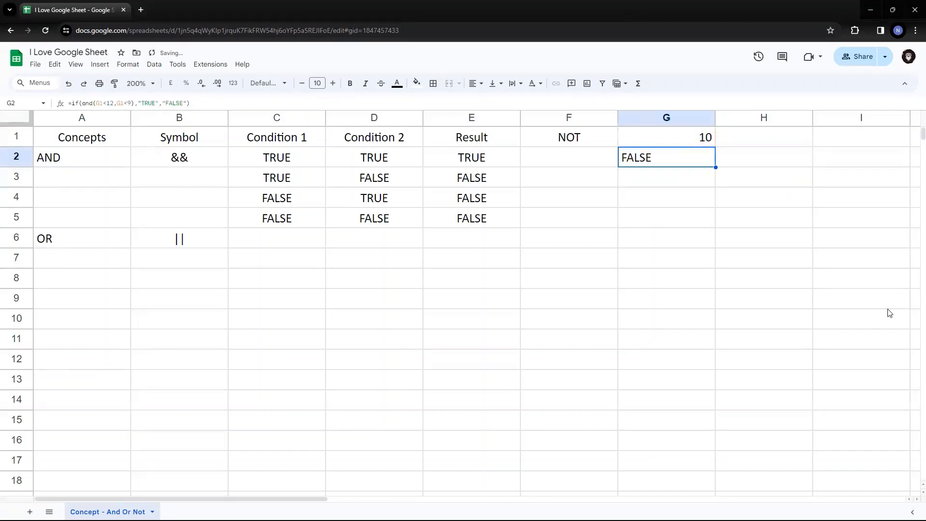
{"action": "key", "text": "Left"}
{"action": "key", "text": "Left"}
{"action": "key", "text": "Left"}
{"action": "key", "text": "Left"}
Edit G2's second AND condition, replacing the limit 9 with 20.
{"action": "key", "text": "shift+Right"}
{"action": "key", "text": "shift+Right"}
{"action": "key", "text": "shift+Right"}
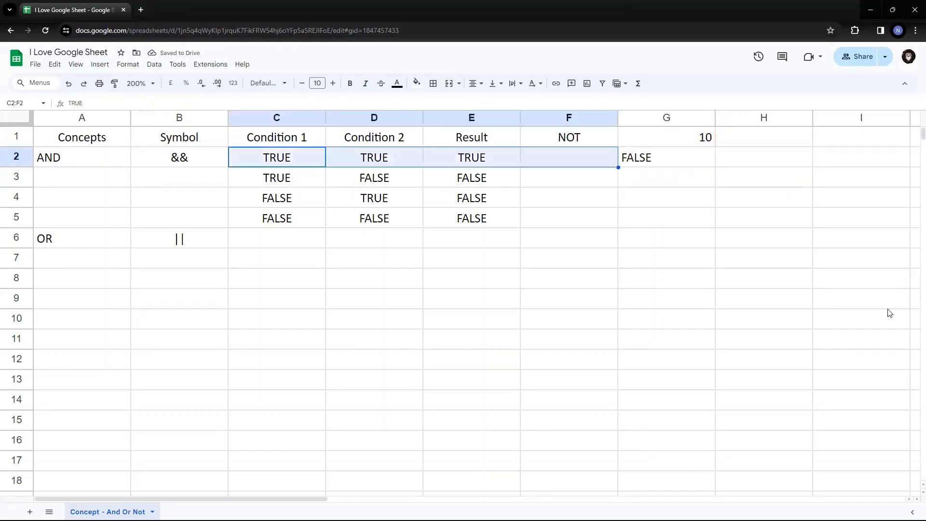
{"action": "key", "text": "Right"}
{"action": "key", "text": "Right"}
{"action": "key", "text": "Right"}
{"action": "key", "text": "Right"}
{"action": "key", "text": "Right"}
{"action": "key", "text": "Left"}
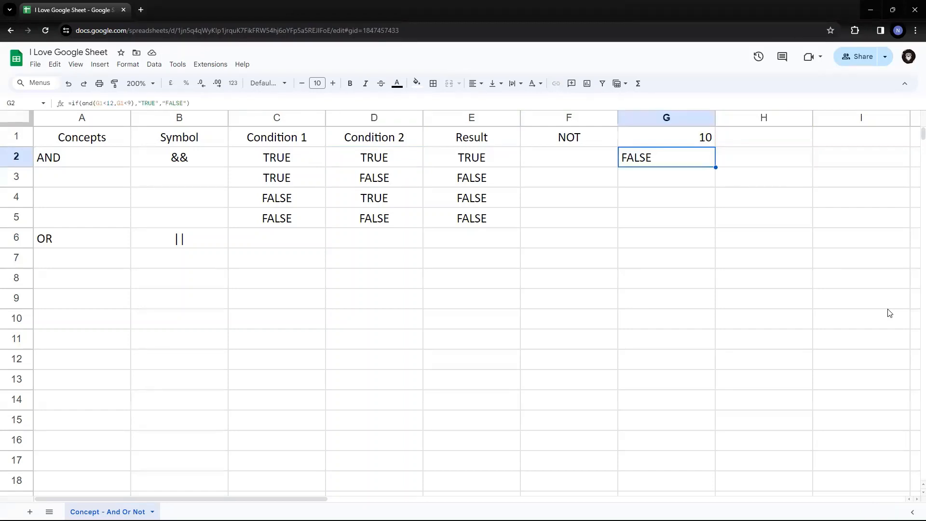
{"action": "key", "text": "F2"}
{"action": "key", "text": "Left"}
{"action": "key", "text": "Left"}
{"action": "key", "text": "Left"}
{"action": "key", "text": "Left"}
{"action": "key", "text": "Left"}
{"action": "key", "text": "Left"}
{"action": "key", "text": "Left"}
{"action": "key", "text": "Left"}
{"action": "key", "text": "Left"}
{"action": "key", "text": "Left"}
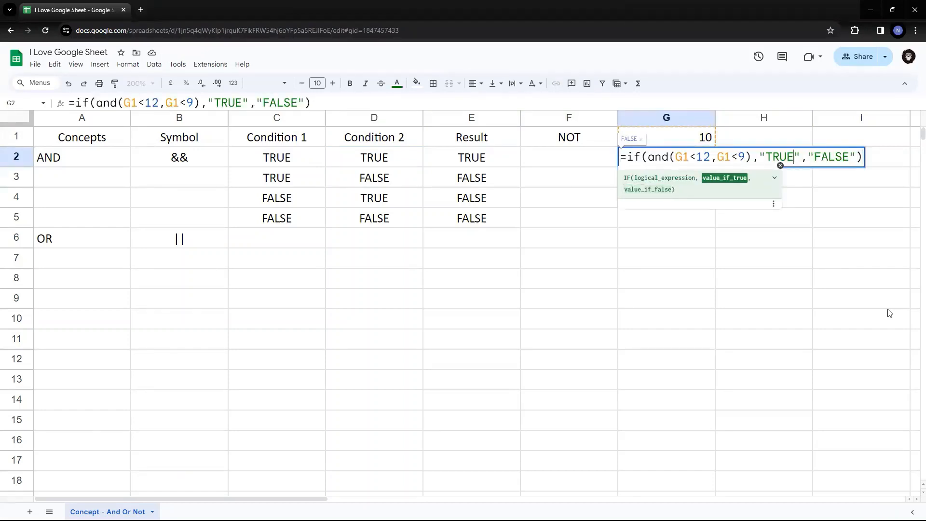
{"action": "key", "text": "Left"}
{"action": "key", "text": "Left"}
{"action": "key", "text": "Left"}
{"action": "key", "text": "Left"}
{"action": "key", "text": "Left"}
{"action": "key", "text": "Left"}
{"action": "key", "text": "Left"}
{"action": "key", "text": "Left"}
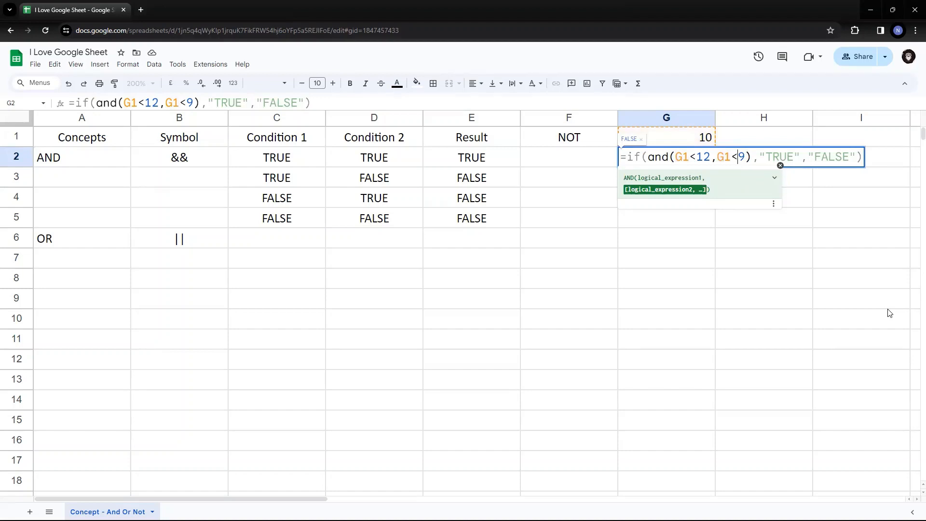
{"action": "key", "text": "Left"}
{"action": "key", "text": "BackSpace"}
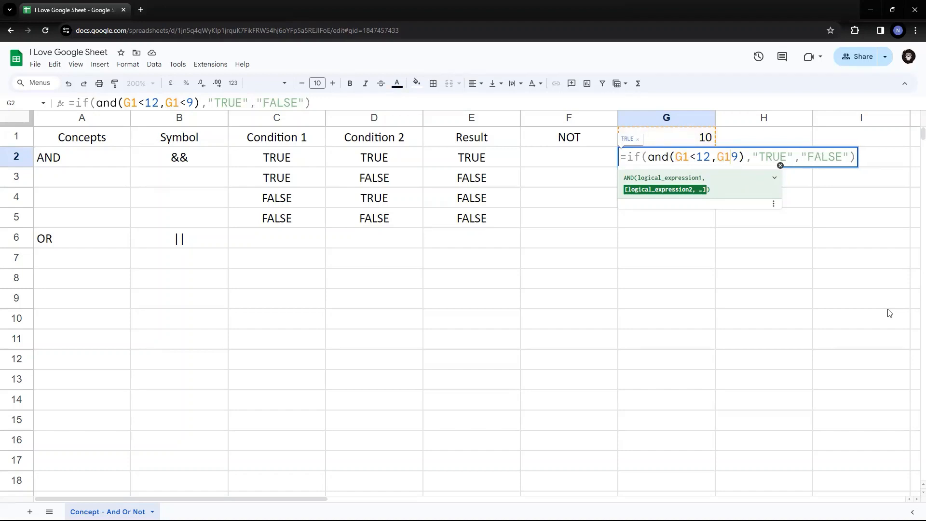
{"action": "type", "text": "20"}
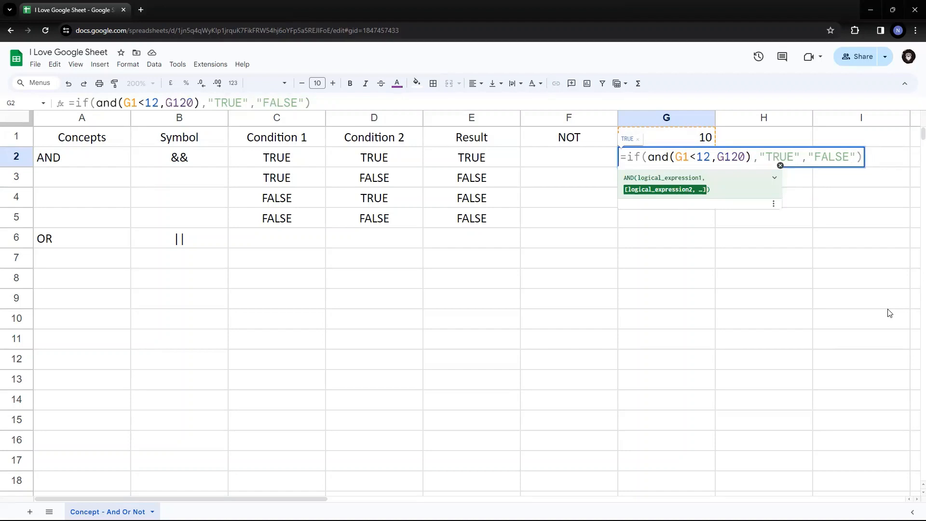
{"action": "type", "text": "<"}
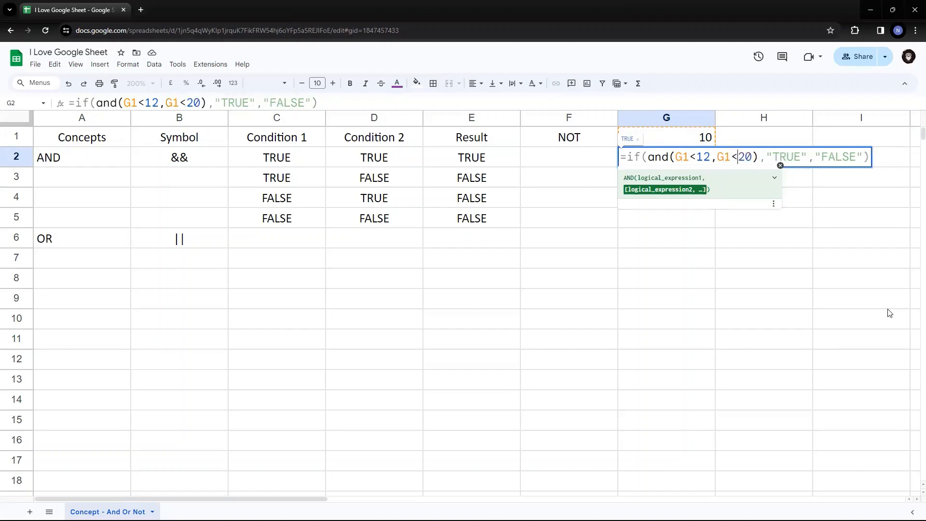
Check the conditions G1<12 and G1<20, then commit so G2 returns TRUE.
{"action": "key", "text": "Left"}
{"action": "key", "text": "Left"}
{"action": "key", "text": "Left"}
{"action": "key", "text": "Left"}
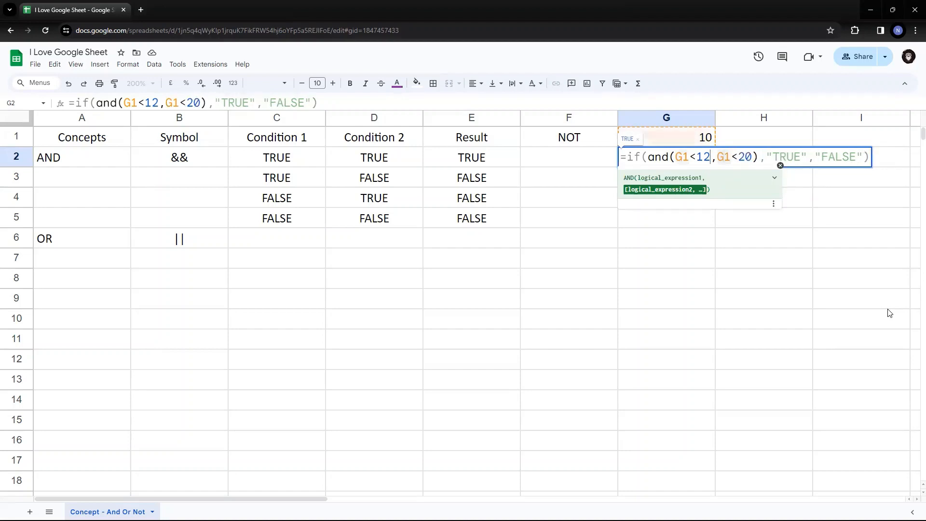
{"action": "key", "text": "Home"}
{"action": "key", "text": "End"}
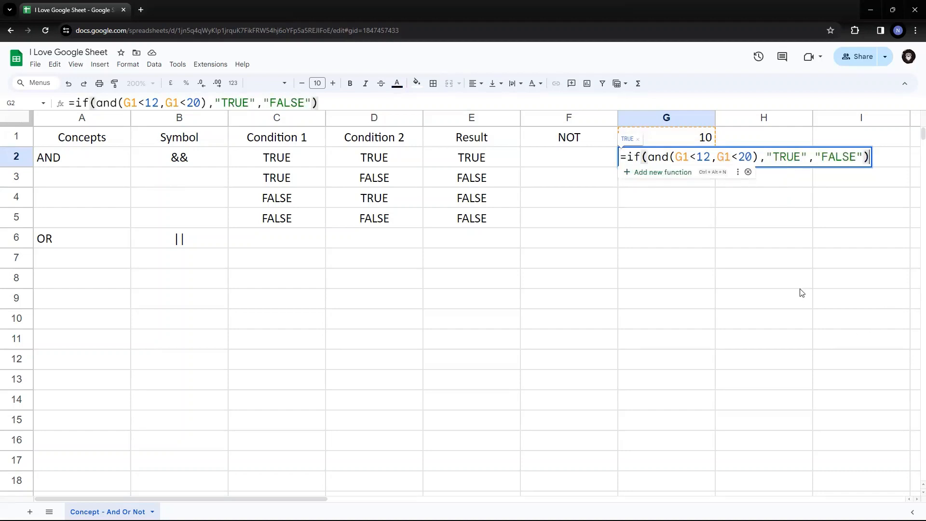
{"action": "left_click_drag", "start_coordinate": [675, 156], "coordinate": [759, 156]}
{"action": "left_click", "coordinate": [675, 156]}
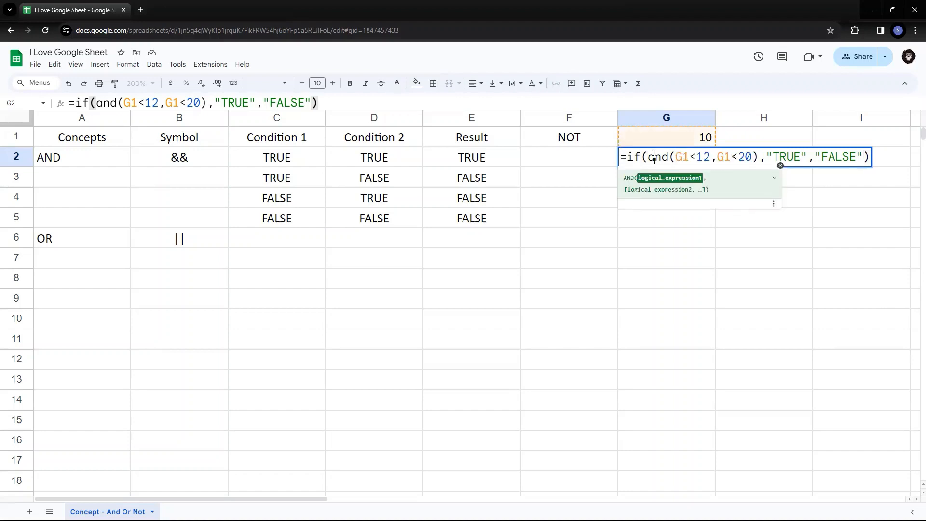
{"action": "left_click_drag", "start_coordinate": [676, 156], "coordinate": [709, 157]}
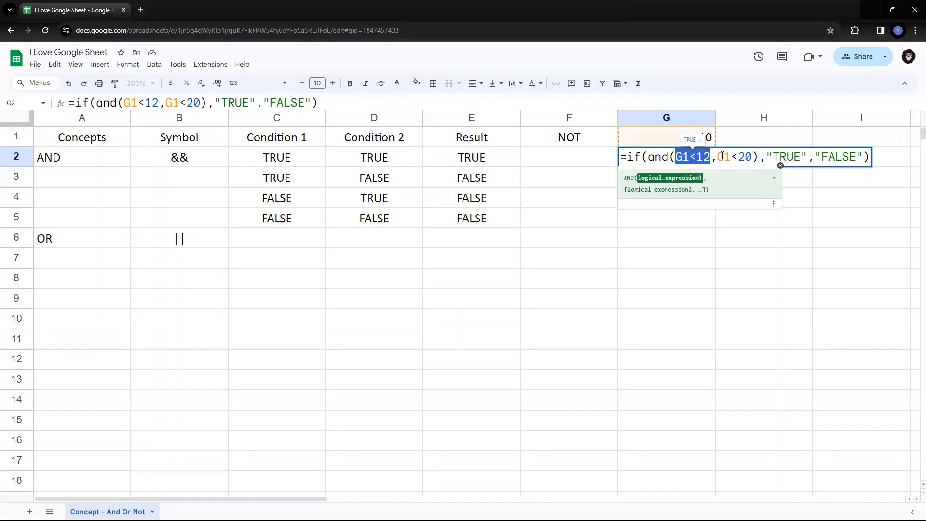
{"action": "left_click_drag", "start_coordinate": [717, 156], "coordinate": [753, 156]}
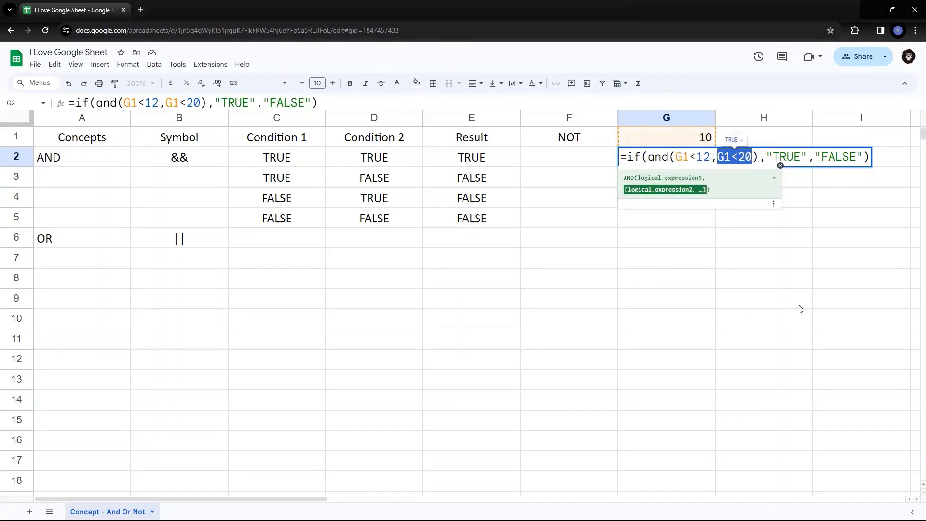
{"action": "key", "text": "Return"}
{"action": "key", "text": "Up"}
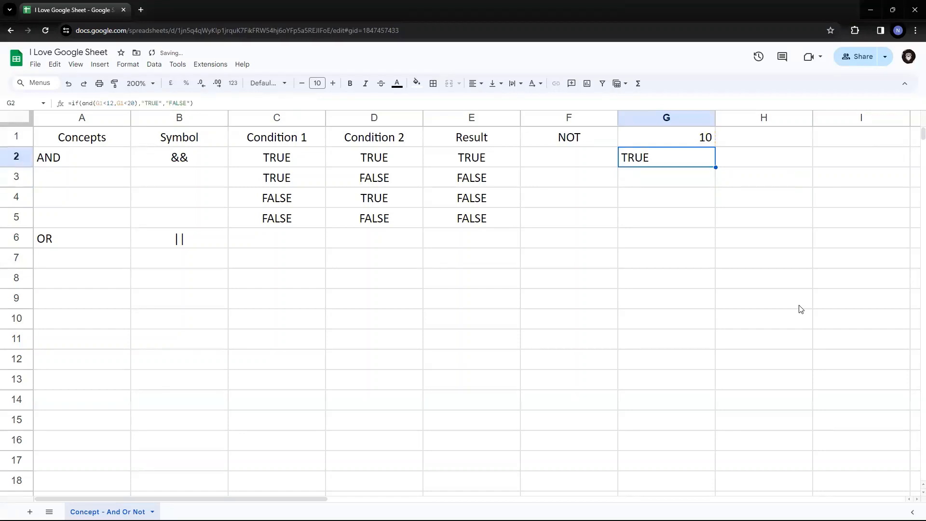
{"action": "key", "text": "Left"}
{"action": "key", "text": "Left"}
{"action": "key", "text": "Left"}
{"action": "key", "text": "Left"}
{"action": "key", "text": "shift+Down"}
{"action": "key", "text": "shift+Down"}
{"action": "key", "text": "shift+Down"}
{"action": "key", "text": "shift+Down"}
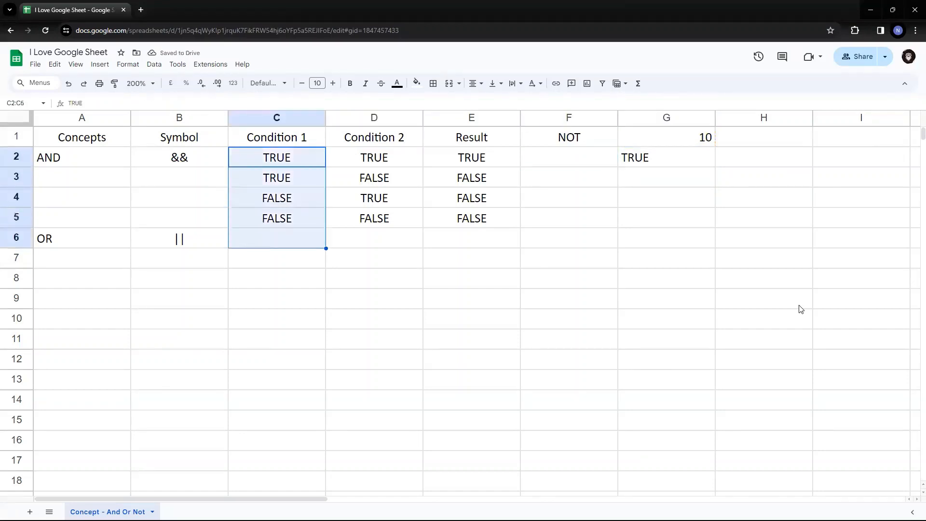
{"action": "key", "text": "shift+Up"}
{"action": "key", "text": "shift+Right"}
{"action": "key", "text": "shift+Right"}
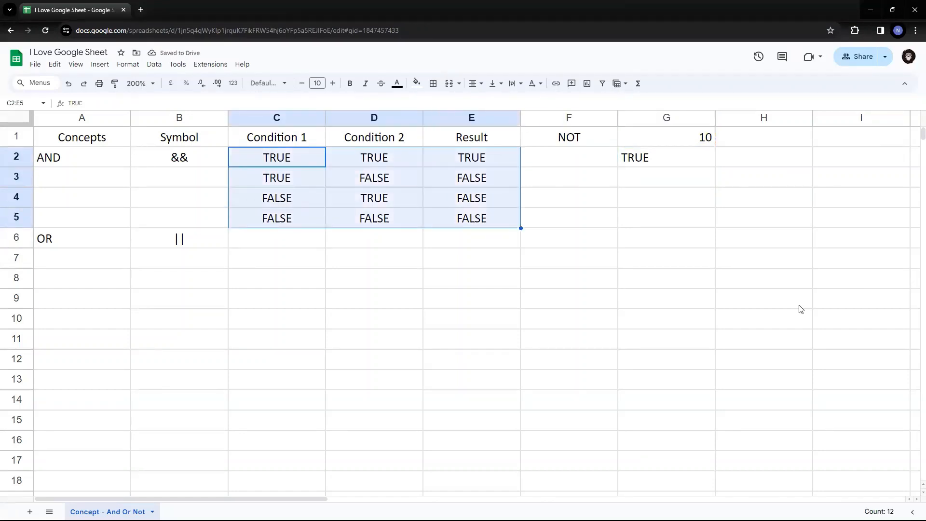
{"action": "key", "text": "Up"}
{"action": "key", "text": "Down"}
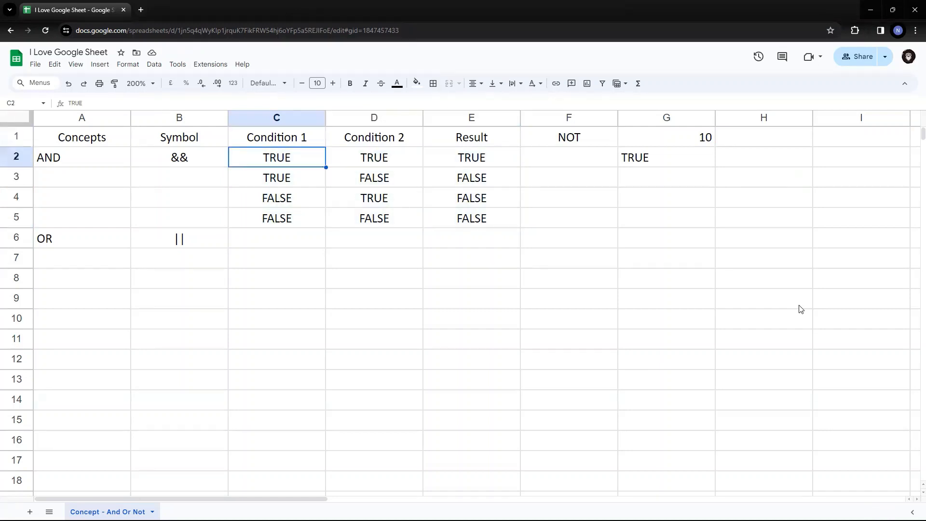
{"action": "key", "text": "shift+Right"}
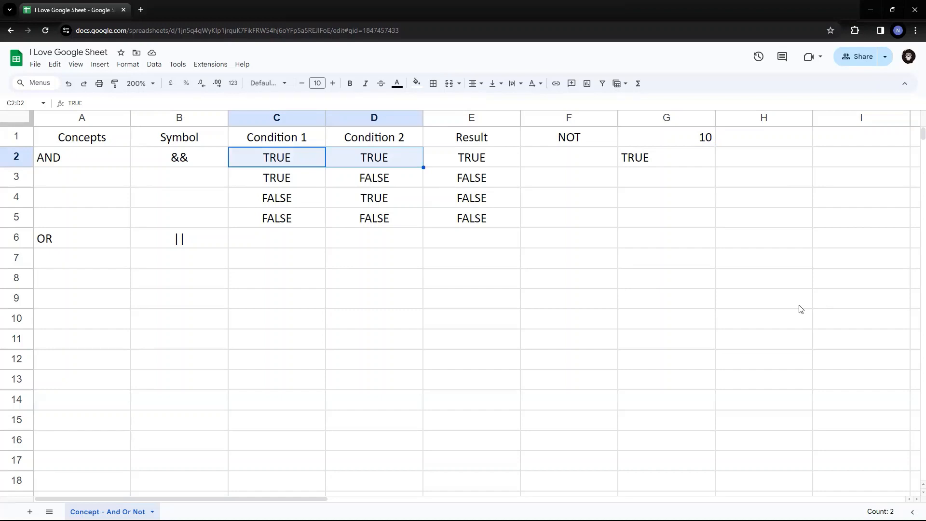
{"action": "key", "text": "Right"}
{"action": "key", "text": "Right"}
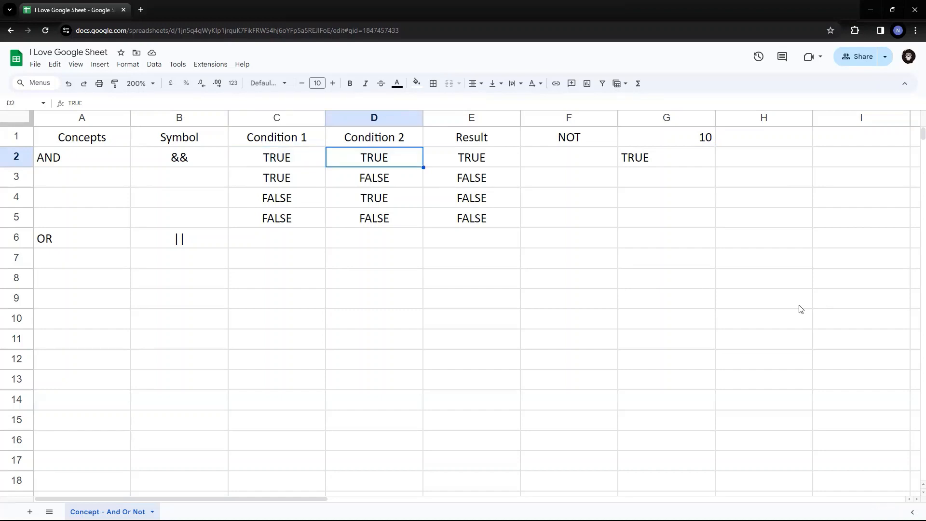
{"action": "key", "text": "Up"}
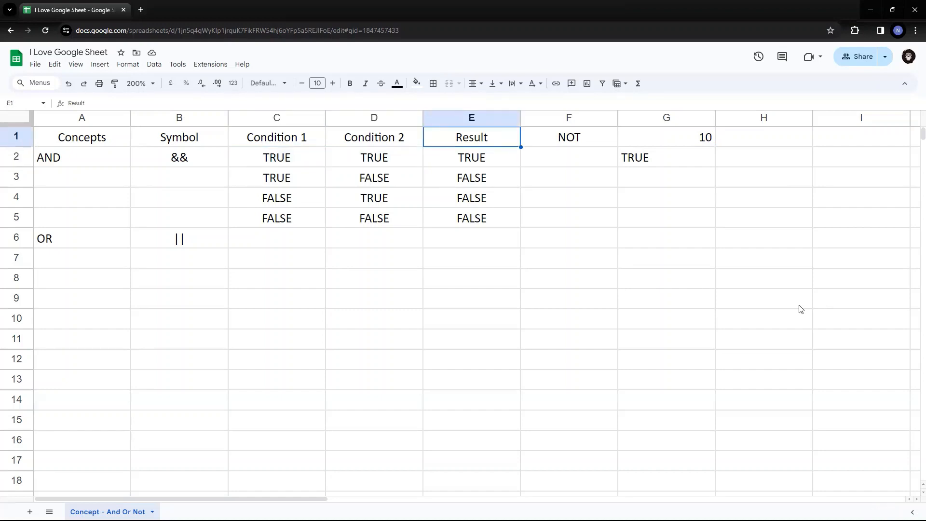
{"action": "key", "text": "Down"}
{"action": "key", "text": "shift+Left"}
{"action": "key", "text": "shift+Left"}
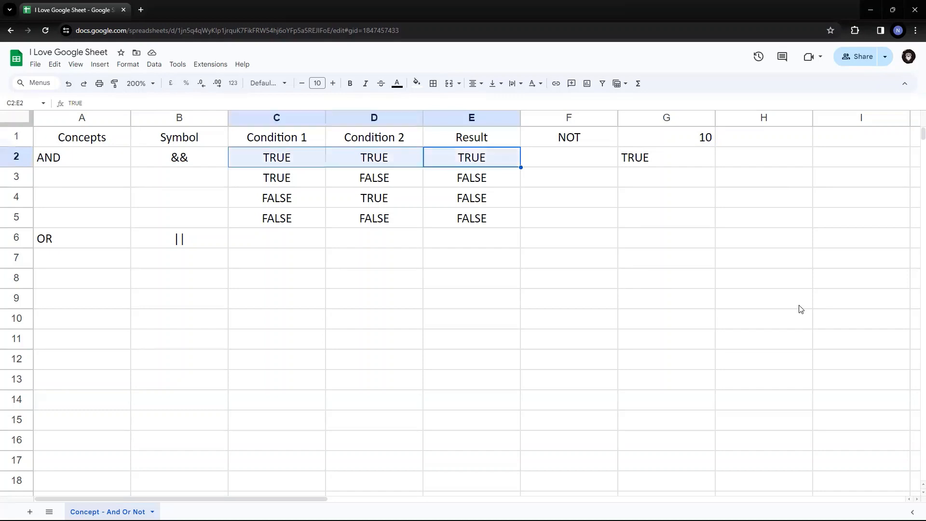
{"action": "key", "text": "shift+Right"}
{"action": "key", "text": "shift+Right"}
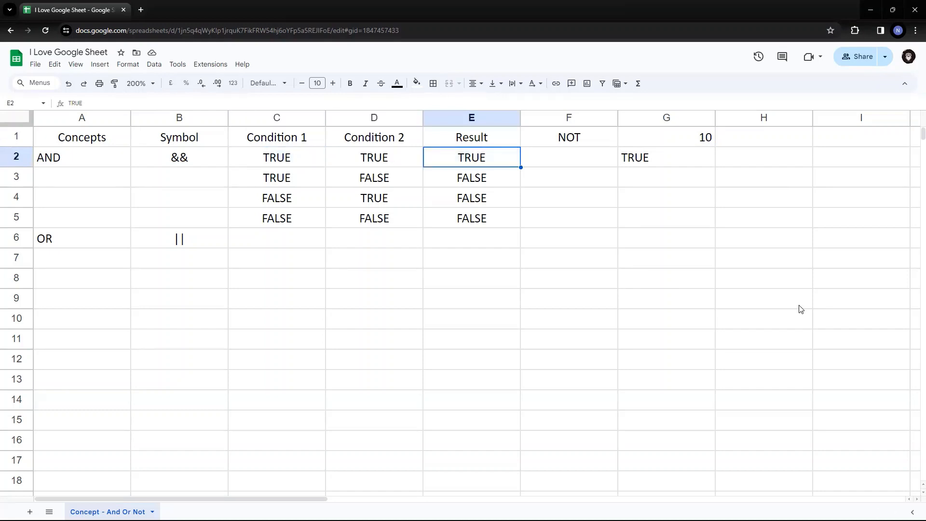
{"action": "key", "text": "Left"}
{"action": "key", "text": "Left"}
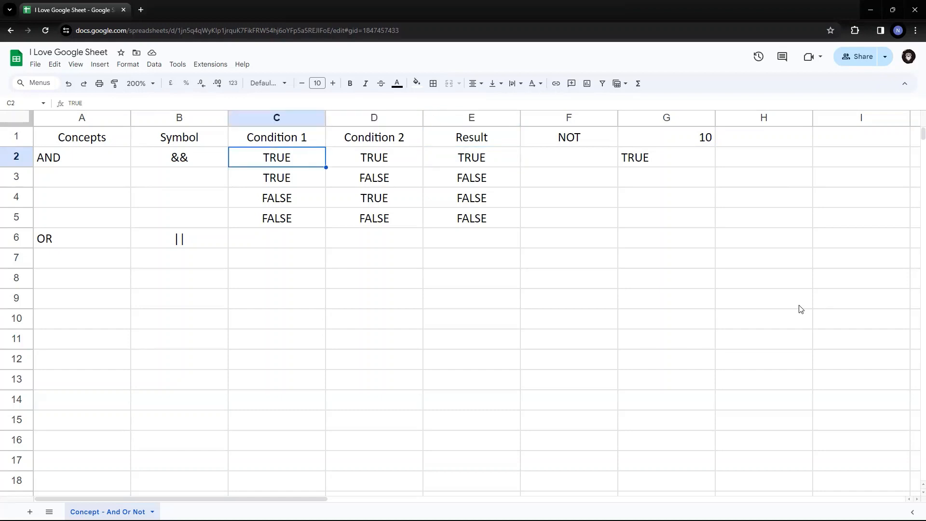
{"action": "key", "text": "shift+Right"}
{"action": "key", "text": "shift+Down"}
{"action": "key", "text": "shift+Down"}
{"action": "key", "text": "shift+Down"}
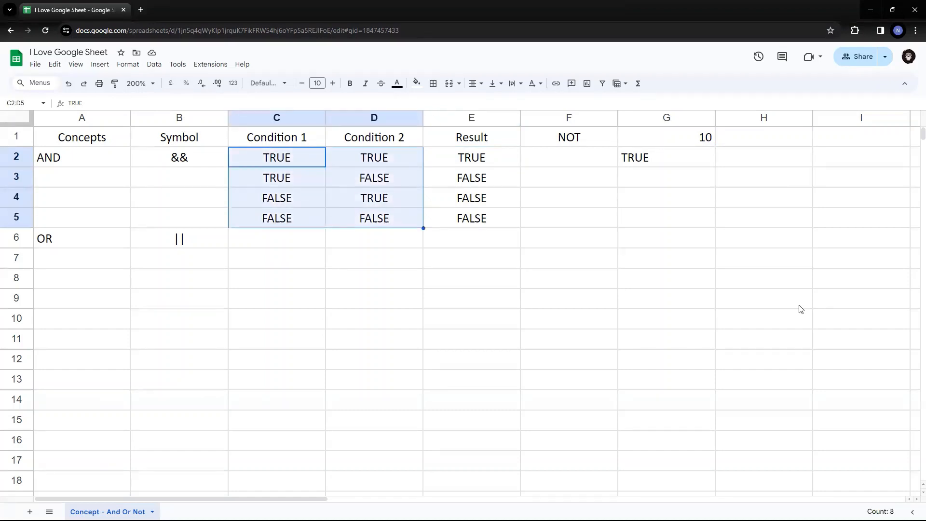
Copy the C2:D5 condition pairs and paste them into C6:D9 for the OR table.
{"action": "key", "text": "ctrl+c"}
{"action": "key", "text": "Down"}
{"action": "key", "text": "Down"}
{"action": "key", "text": "Down"}
{"action": "key", "text": "Down"}
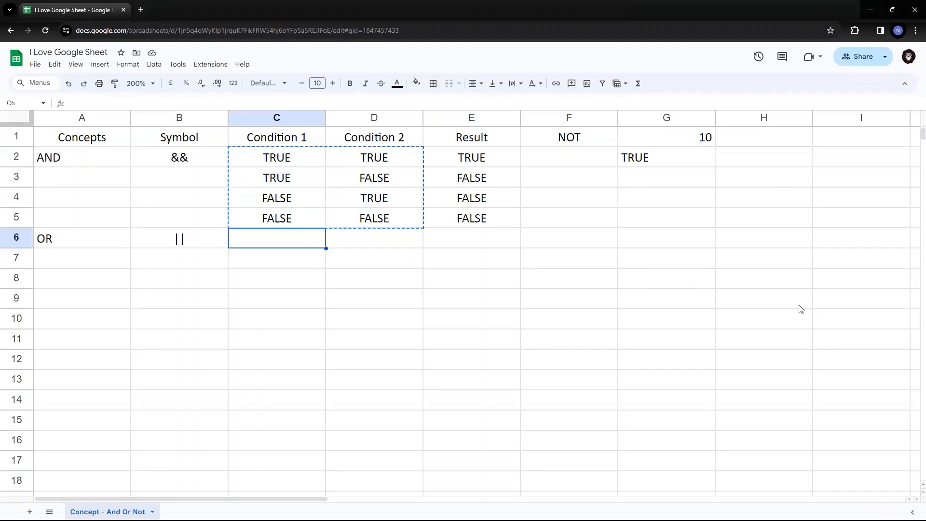
{"action": "key", "text": "ctrl+v"}
{"action": "key", "text": "Left"}
{"action": "key", "text": "Left"}
{"action": "key", "text": "Right"}
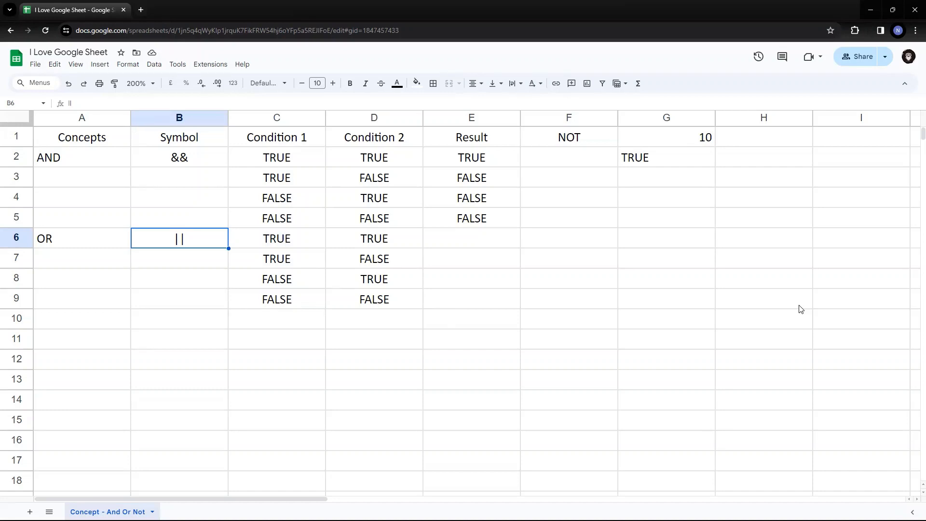
{"action": "key", "text": "Right"}
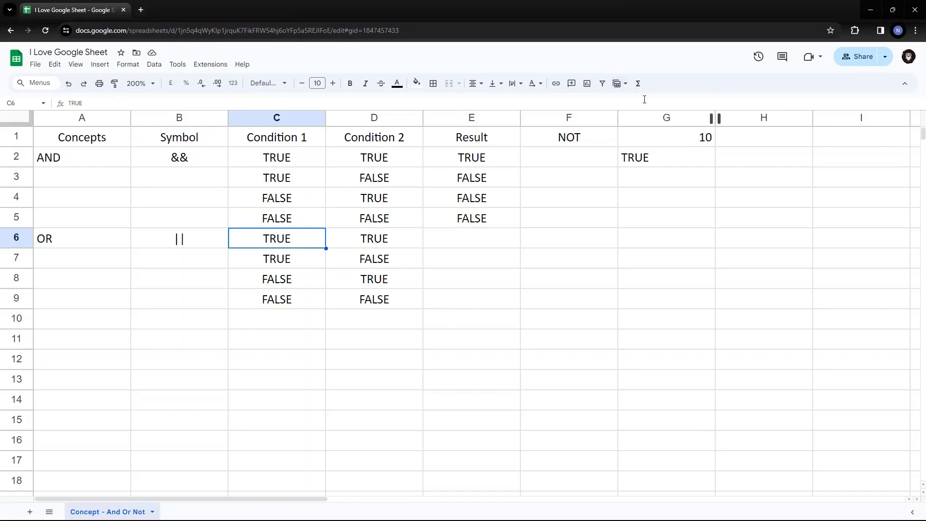
{"action": "left_click", "coordinate": [643, 119]}
{"action": "right_click", "coordinate": [643, 120]}
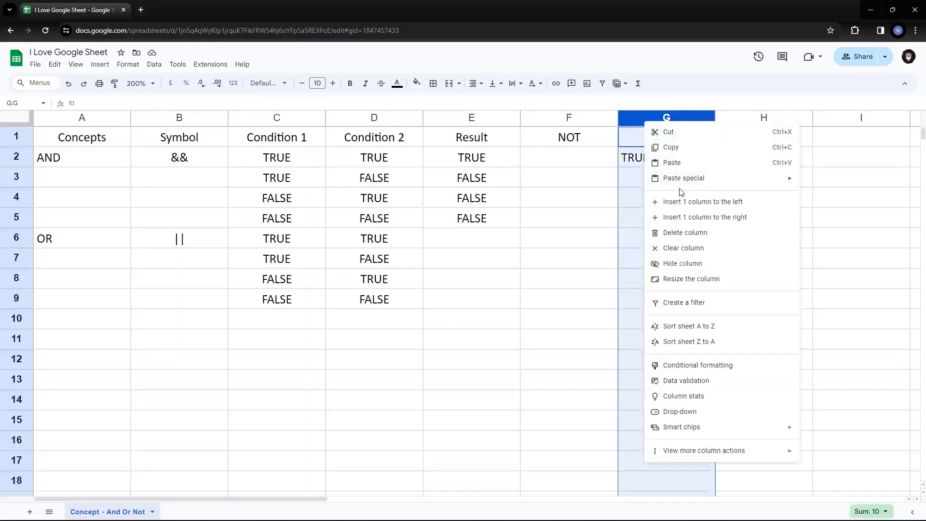
{"action": "left_click", "coordinate": [694, 202]}
{"action": "left_click", "coordinate": [734, 234]}
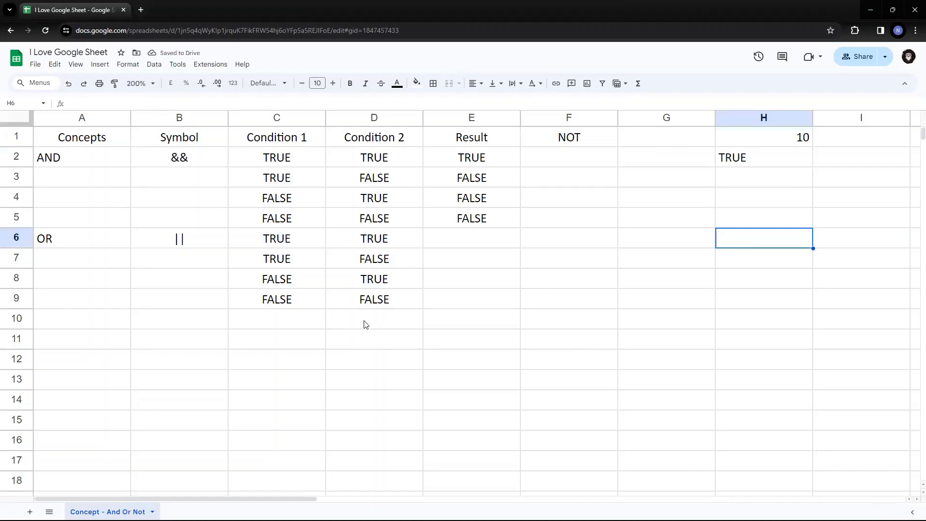
{"action": "left_click", "coordinate": [274, 239]}
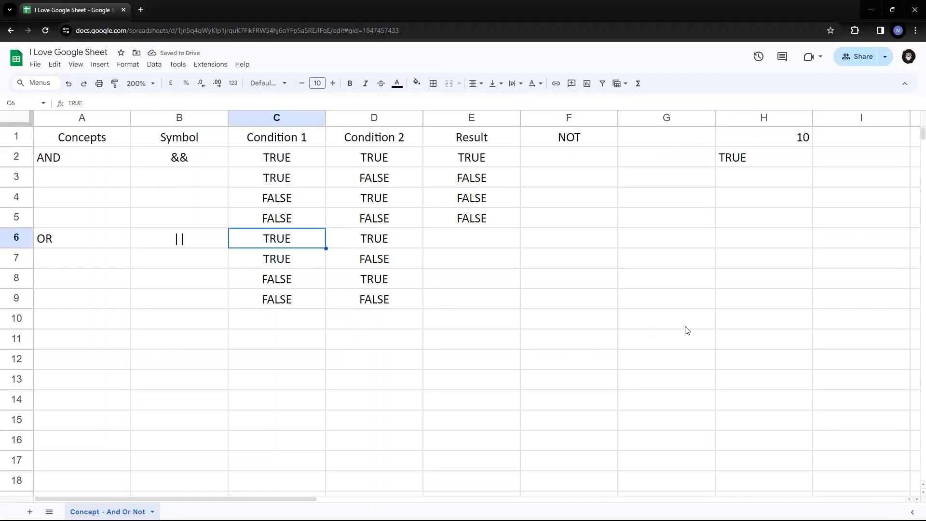
{"action": "key", "text": "Left"}
{"action": "key", "text": "Left"}
{"action": "key", "text": "Right"}
{"action": "key", "text": "Right"}
{"action": "key", "text": "Right"}
{"action": "key", "text": "Left"}
Put TRUE from D6 into the OR result cell E6.
{"action": "key", "text": "shift+Right"}
{"action": "key", "text": "shift+Right"}
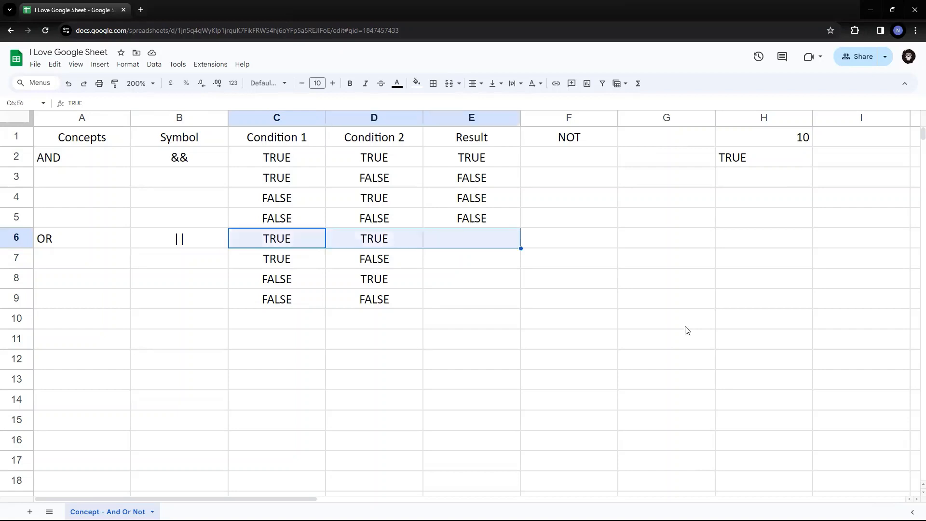
{"action": "key", "text": "shift+Left"}
{"action": "key", "text": "Right"}
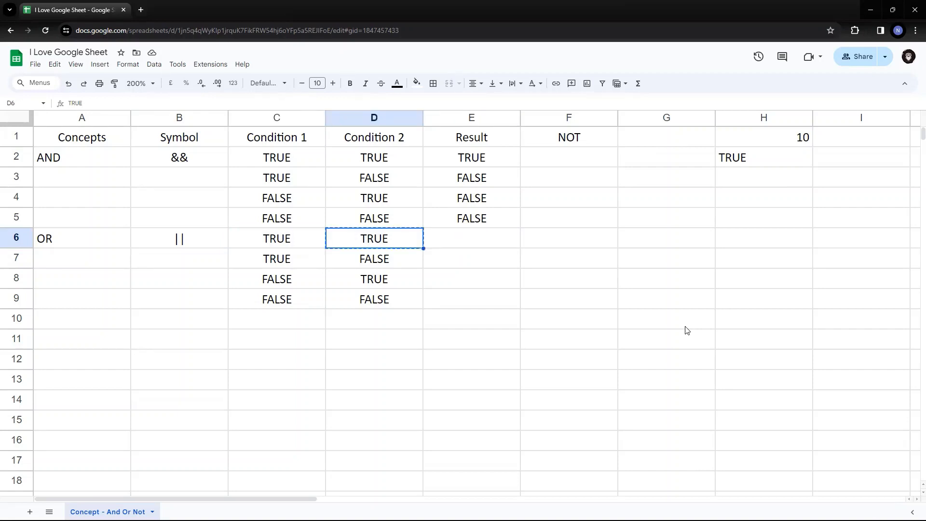
{"action": "key", "text": "Right"}
{"action": "type", "text": "TRUE"}
Copy the TRUE result down into E7 and E8.
{"action": "key", "text": "Left"}
{"action": "key", "text": "Left"}
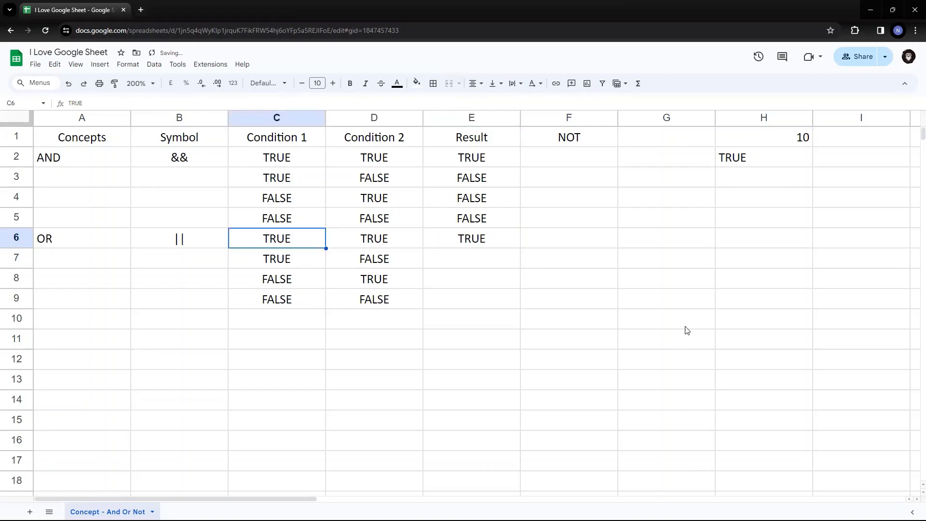
{"action": "key", "text": "Down"}
{"action": "key", "text": "Right"}
{"action": "key", "text": "Left"}
{"action": "key", "text": "Right"}
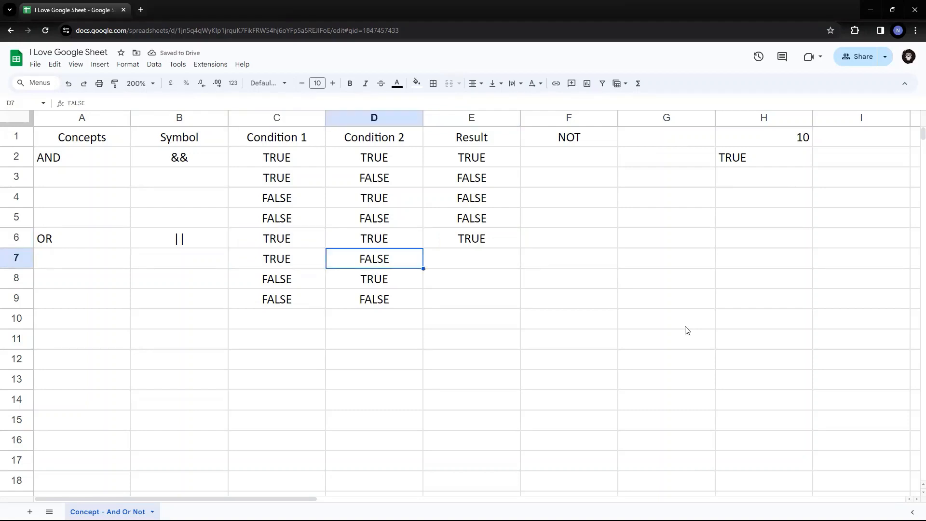
{"action": "key", "text": "Left"}
{"action": "key", "text": "Right"}
{"action": "key", "text": "Right"}
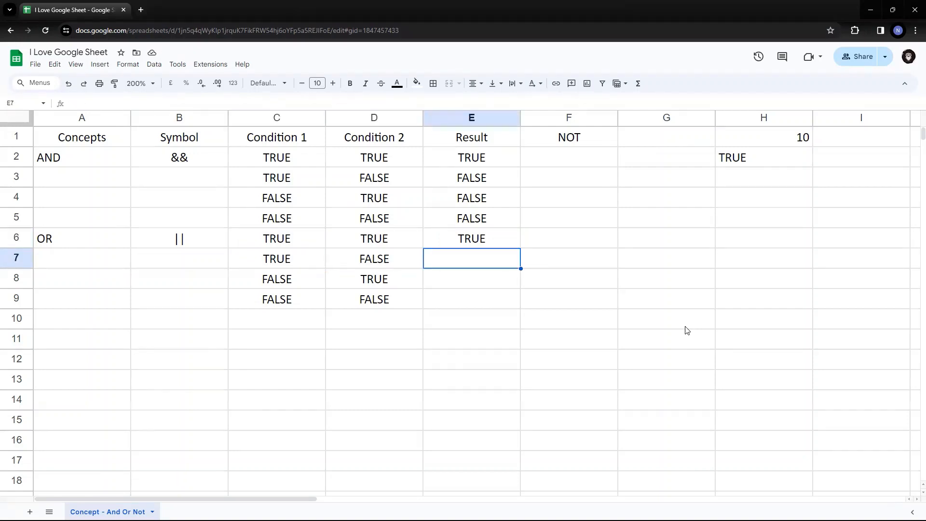
{"action": "key", "text": "Up"}
{"action": "key", "text": "ctrl+c"}
{"action": "key", "text": "Down"}
{"action": "key", "text": "ctrl+v"}
{"action": "key", "text": "Left"}
{"action": "key", "text": "Left"}
{"action": "key", "text": "Down"}
{"action": "key", "text": "shift+Right"}
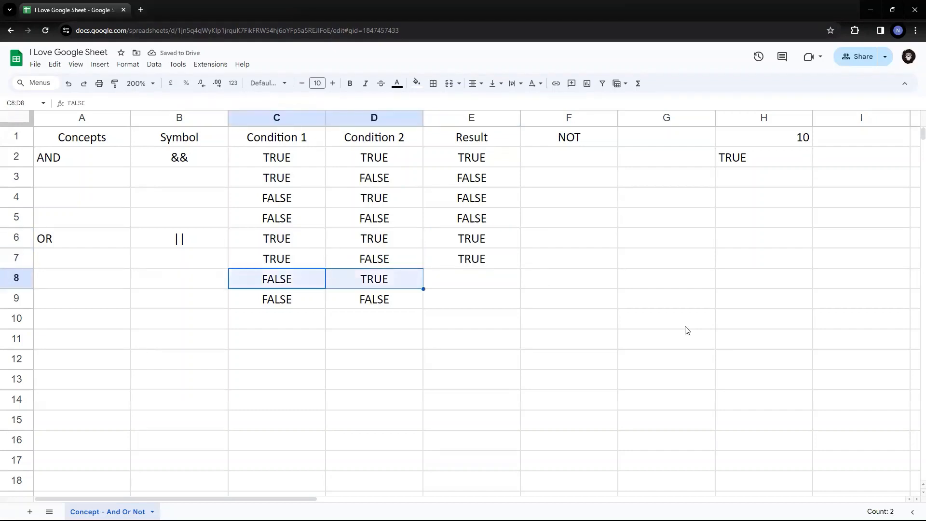
{"action": "key", "text": "Right"}
{"action": "key", "text": "Right"}
{"action": "key", "text": "Up"}
{"action": "key", "text": "ctrl+c"}
{"action": "key", "text": "Down"}
{"action": "key", "text": "ctrl+v"}
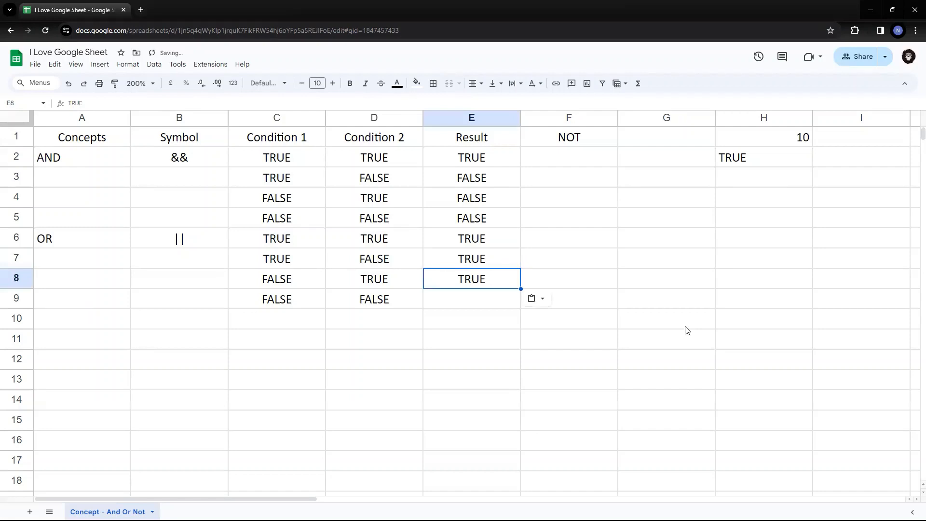
Copy FALSE from D9 into E9 to complete the OR table.
{"action": "key", "text": "Left"}
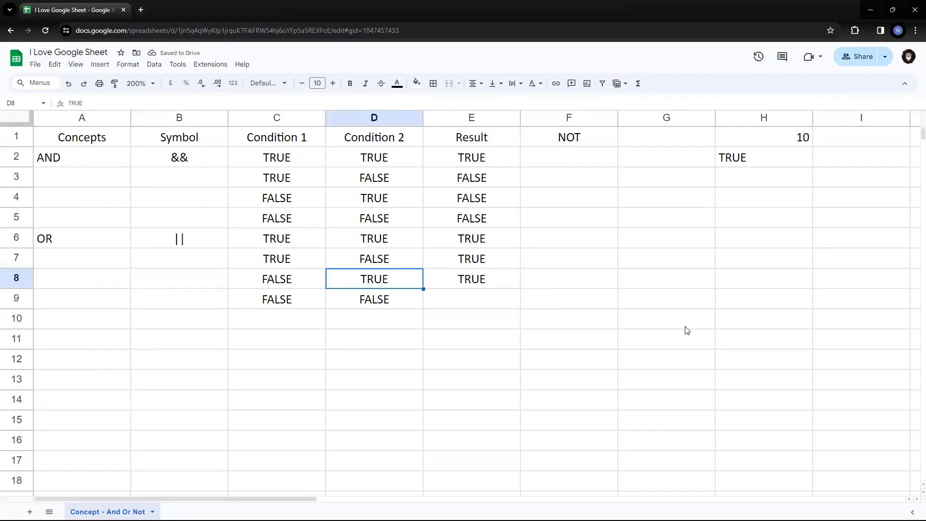
{"action": "key", "text": "Down"}
{"action": "key", "text": "Left"}
{"action": "key", "text": "shift+Right"}
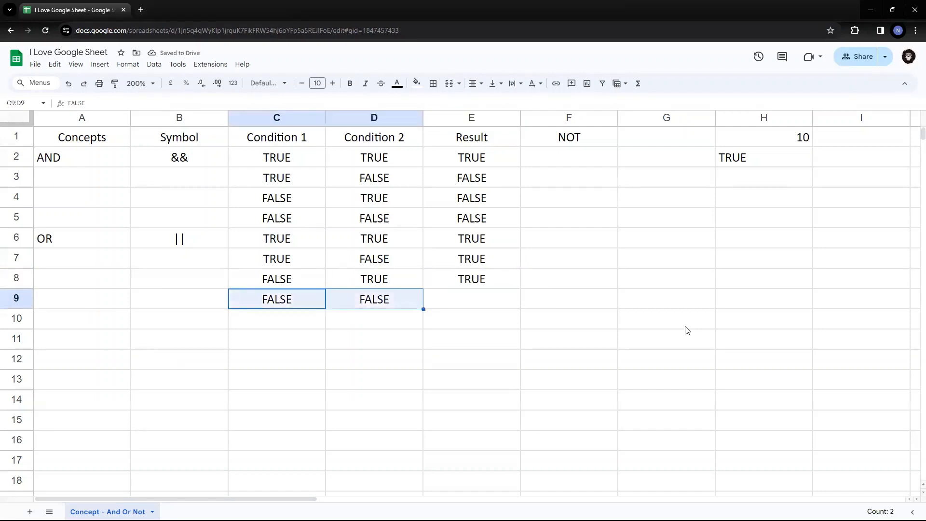
{"action": "key", "text": "Right"}
{"action": "key", "text": "Right"}
{"action": "key", "text": "Right"}
{"action": "key", "text": "Left"}
{"action": "key", "text": "Left"}
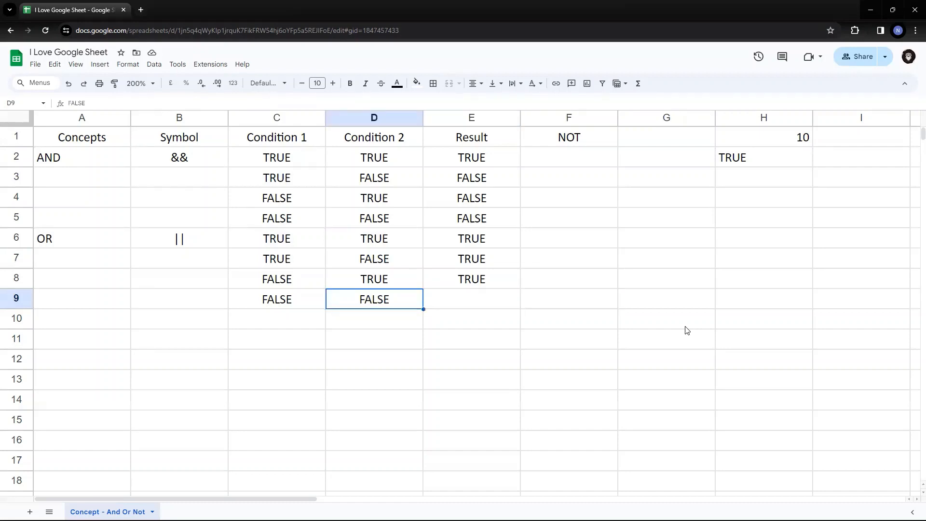
{"action": "key", "text": "ctrl+c"}
{"action": "key", "text": "Right"}
{"action": "key", "text": "ctrl+v"}
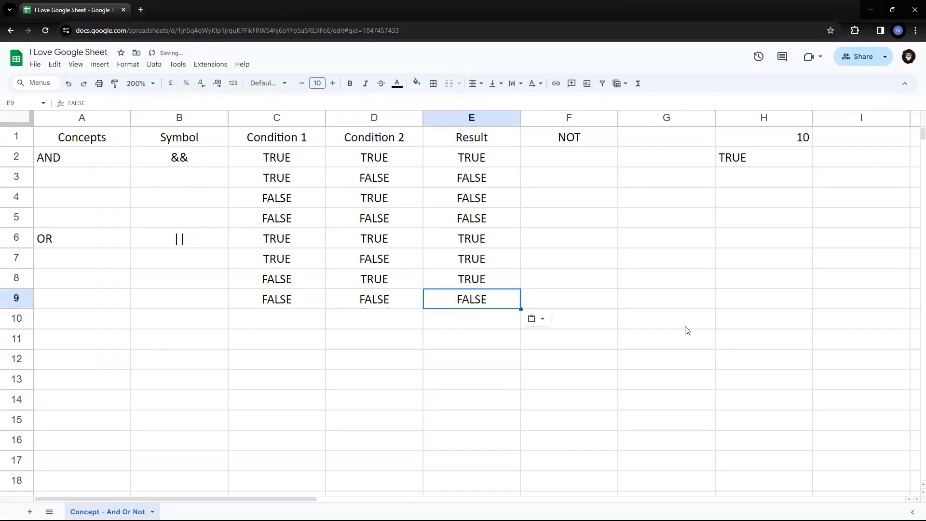
{"action": "left_click", "coordinate": [763, 158]}
Change H2's AND to OR, keeping 12 as the first condition's threshold.
{"action": "key", "text": "F2"}
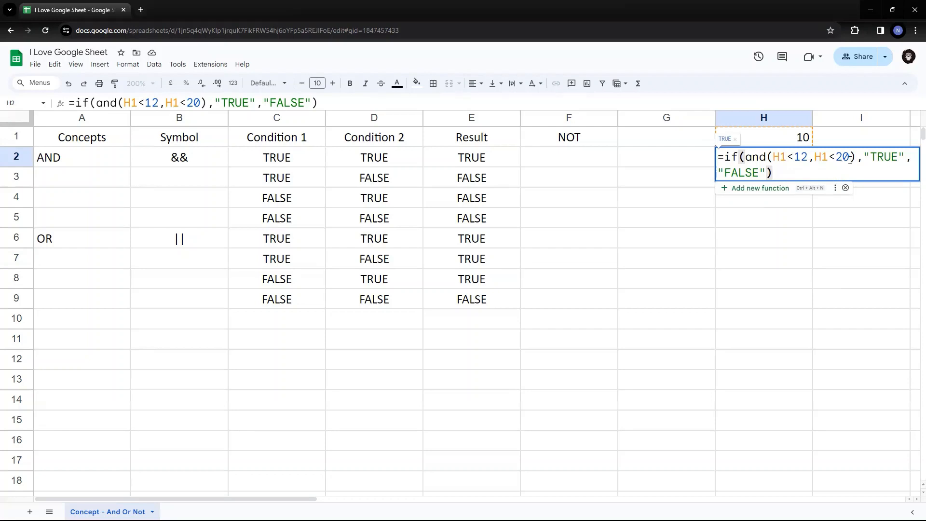
{"action": "double_click", "coordinate": [750, 157]}
{"action": "type", "text": "or"}
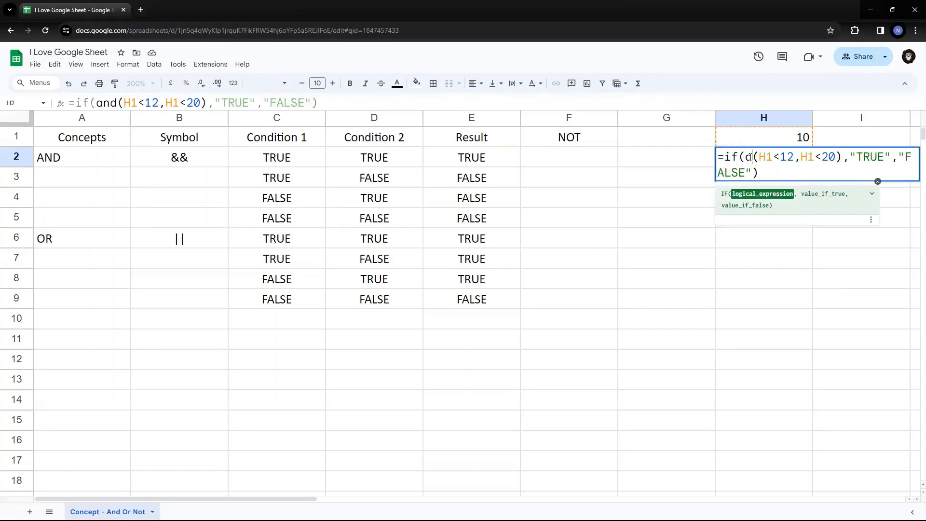
{"action": "double_click", "coordinate": [750, 157]}
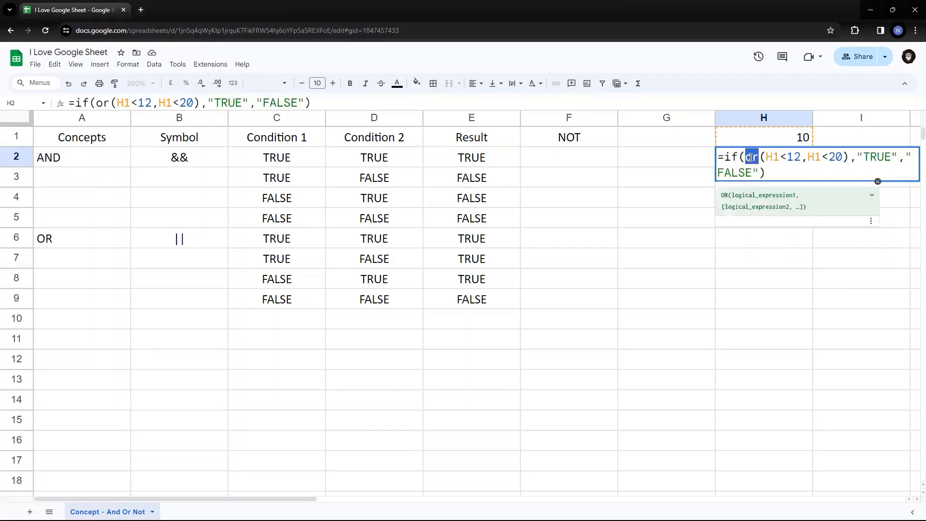
{"action": "key", "text": "Right"}
{"action": "key", "text": "Right"}
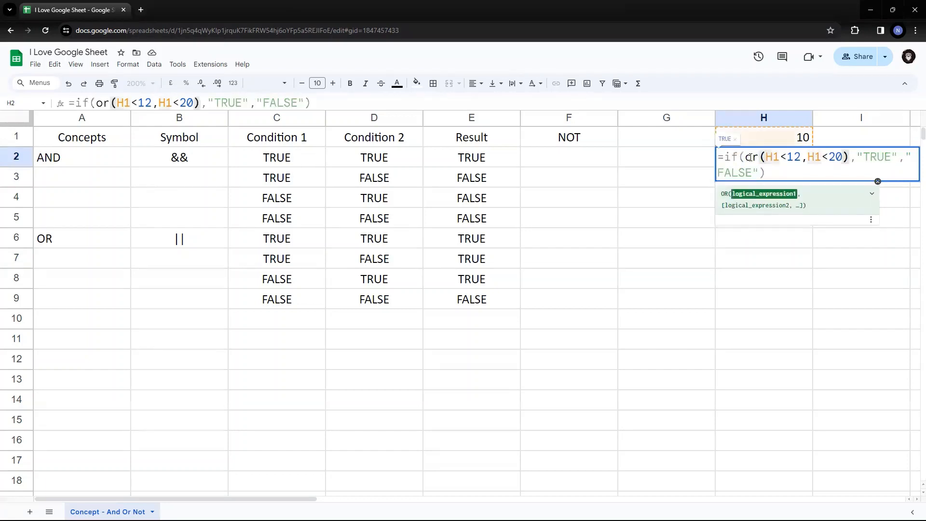
{"action": "key", "text": "shift+Right"}
{"action": "key", "text": "shift+Right"}
{"action": "key", "text": "shift+Right"}
{"action": "key", "text": "shift+Right"}
{"action": "key", "text": "shift+Right"}
{"action": "key", "text": "shift+Right"}
{"action": "key", "text": "shift+Right"}
{"action": "key", "text": "shift+Right"}
{"action": "key", "text": "shift+Right"}
{"action": "key", "text": "shift+Right"}
{"action": "key", "text": "shift+Right"}
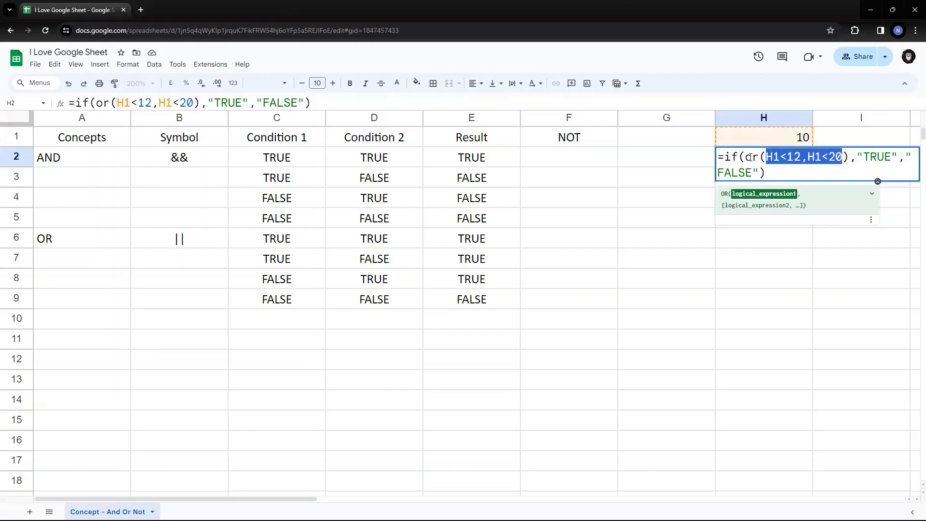
{"action": "key", "text": "Left"}
{"action": "key", "text": "Left"}
{"action": "key", "text": "Right"}
{"action": "key", "text": "Right"}
{"action": "key", "text": "Right"}
{"action": "key", "text": "Right"}
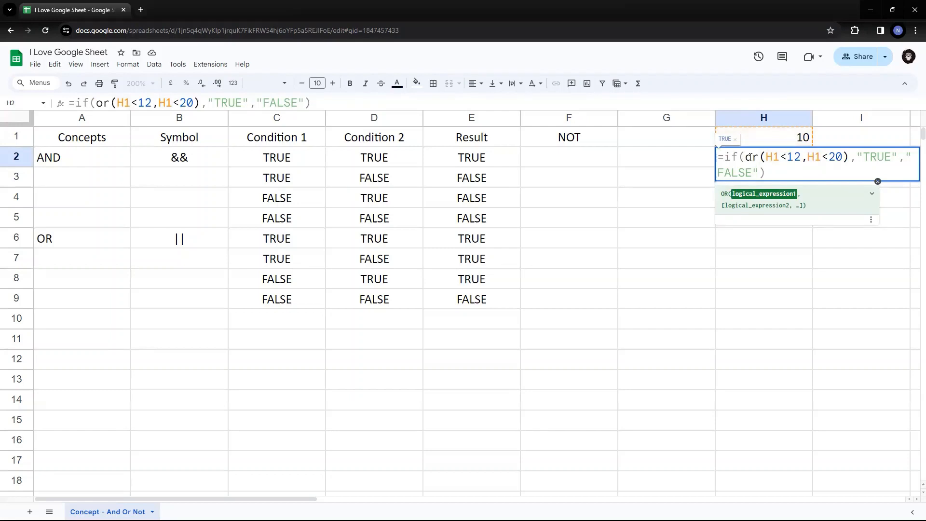
{"action": "key", "text": "BackSpace"}
{"action": "key", "text": "Delete"}
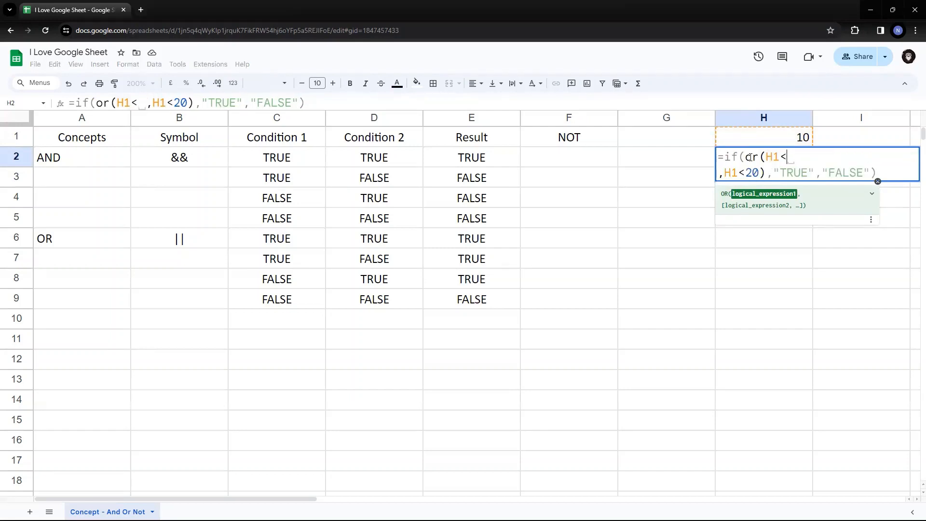
{"action": "type", "text": "12"}
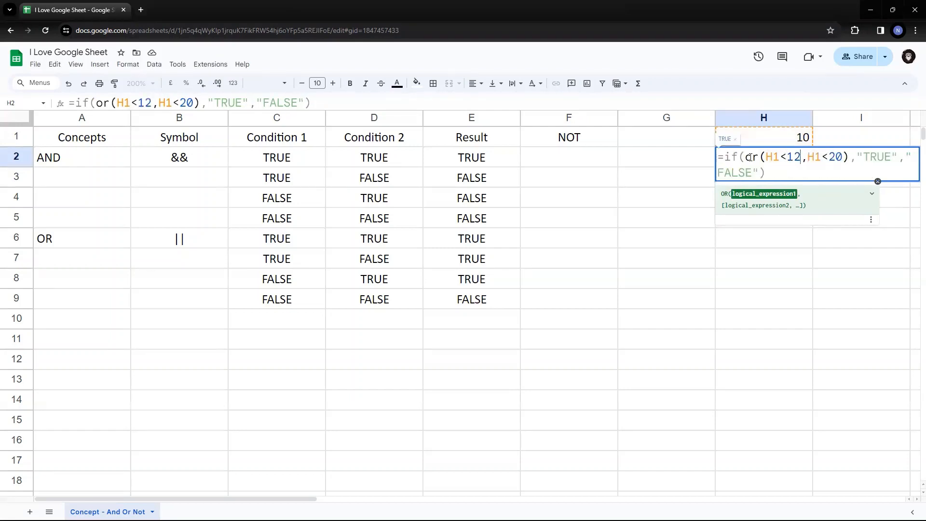
{"action": "key", "text": "Left"}
{"action": "key", "text": "Left"}
{"action": "key", "text": "Right"}
{"action": "key", "text": "Right"}
{"action": "key", "text": "Right"}
{"action": "key", "text": "Right"}
{"action": "key", "text": "Return"}
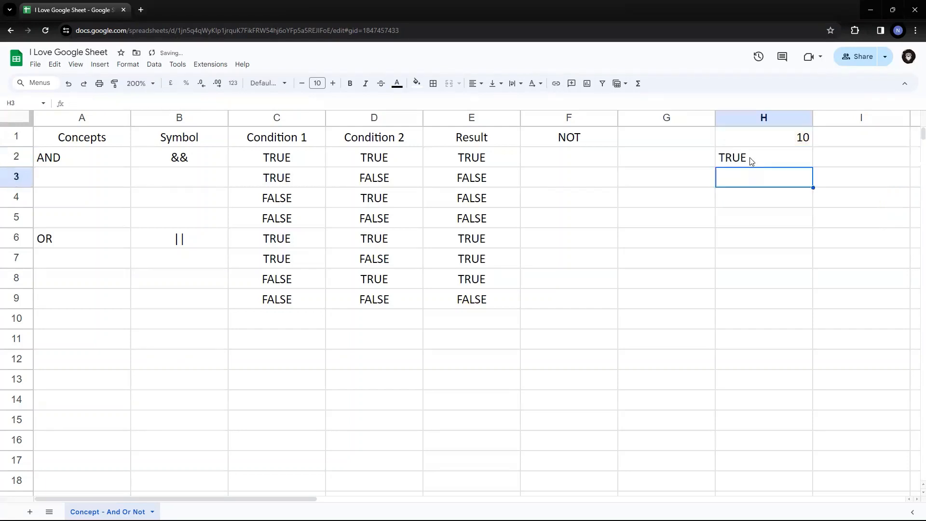
Change H2's second OR threshold from 20 to 9, giving =if(or(H1<12,H1<9),"TRUE","FALSE").
{"action": "left_click", "coordinate": [750, 160]}
{"action": "double_click", "coordinate": [749, 157]}
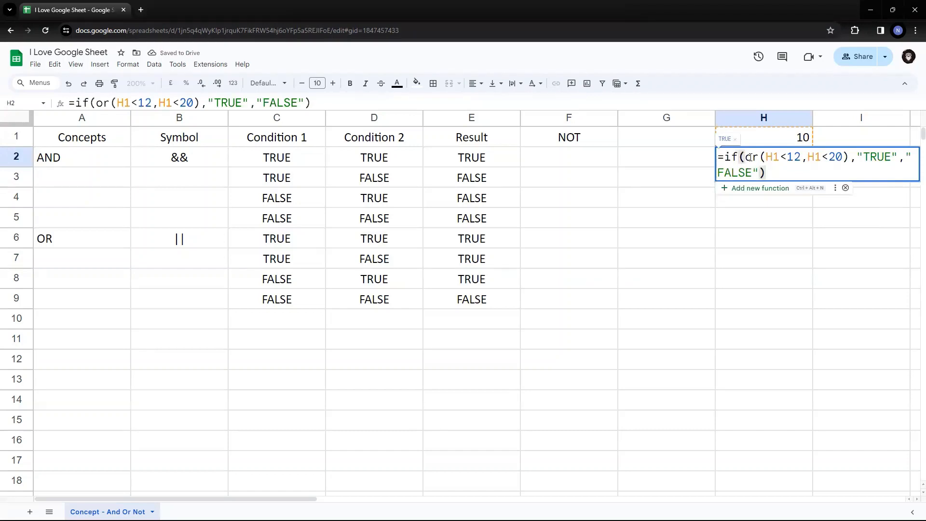
{"action": "key", "text": "Up"}
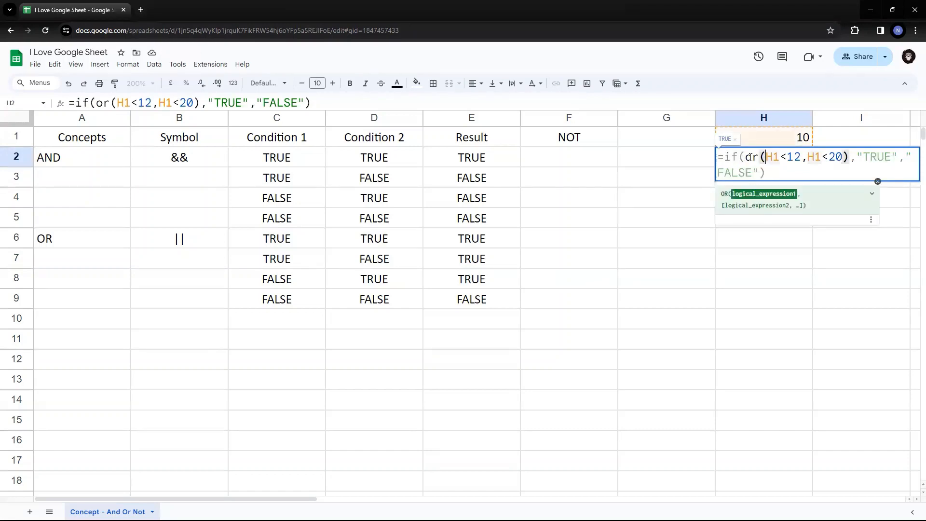
{"action": "key", "text": "Right"}
{"action": "key", "text": "Left"}
{"action": "key", "text": "shift+Right"}
{"action": "key", "text": "shift+Right"}
{"action": "key", "text": "shift+Right"}
{"action": "key", "text": "shift+Right"}
{"action": "key", "text": "shift+Right"}
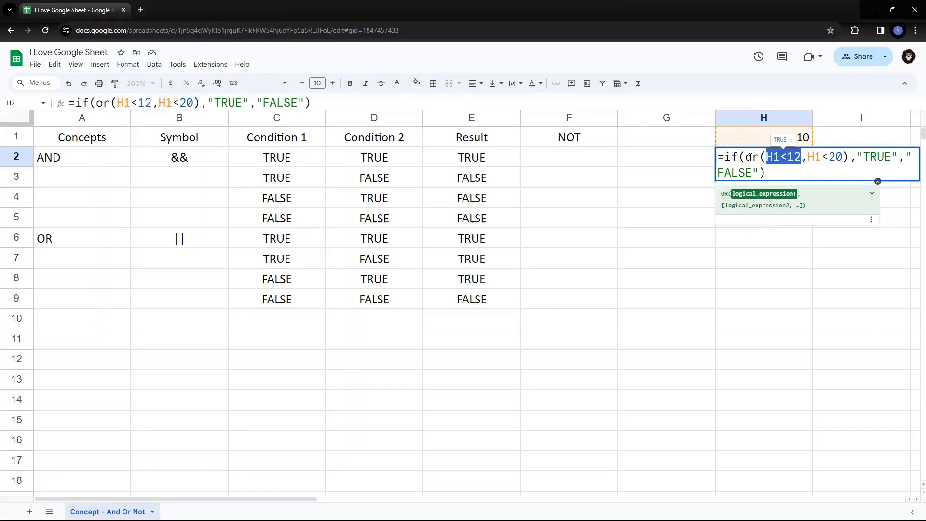
{"action": "key", "text": "Right"}
{"action": "key", "text": "Right"}
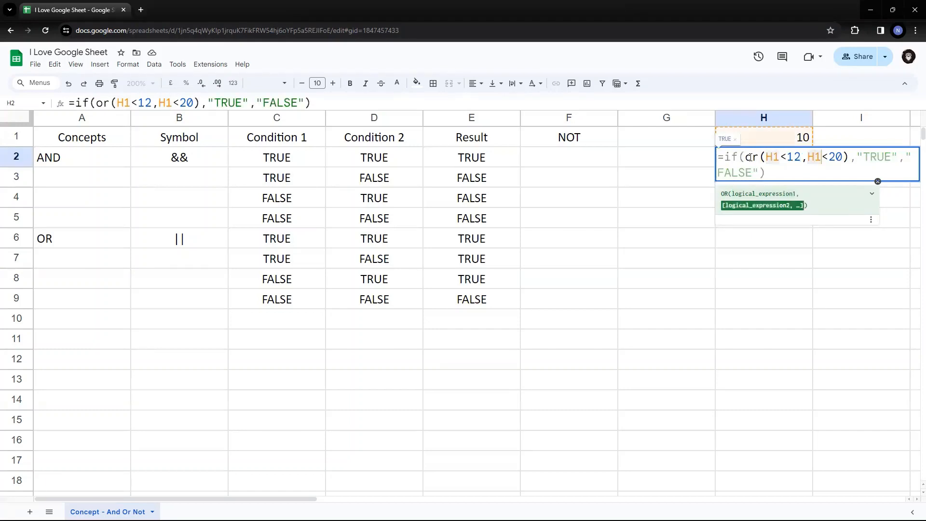
{"action": "key", "text": "shift+Right"}
{"action": "key", "text": "shift+Right"}
{"action": "key", "text": "shift+Right"}
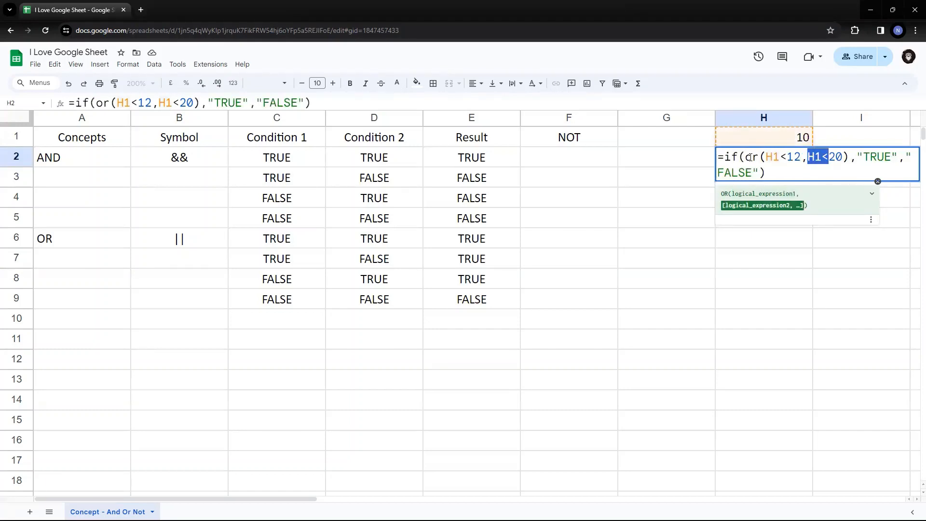
{"action": "key", "text": "Left"}
{"action": "key", "text": "Right"}
{"action": "key", "text": "Right"}
{"action": "key", "text": "Right"}
{"action": "key", "text": "Right"}
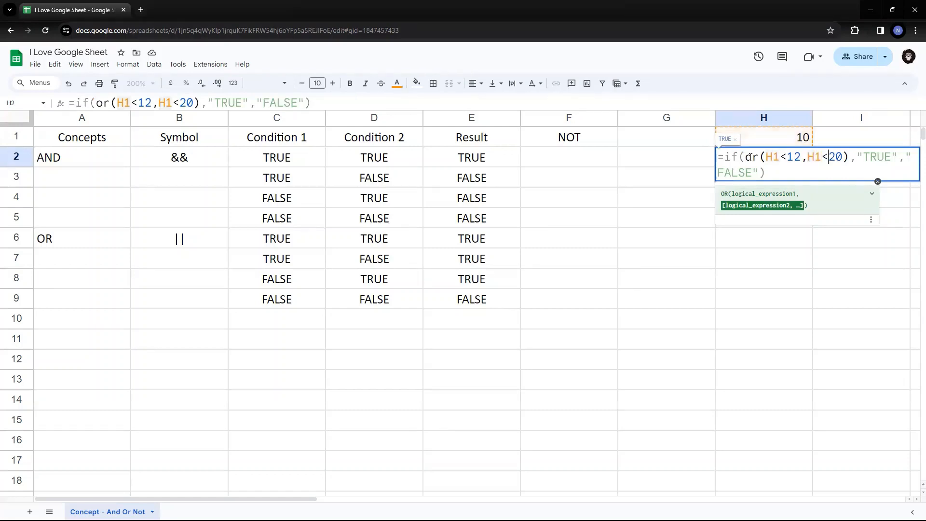
{"action": "key", "text": "BackSpace"}
{"action": "key", "text": "Delete"}
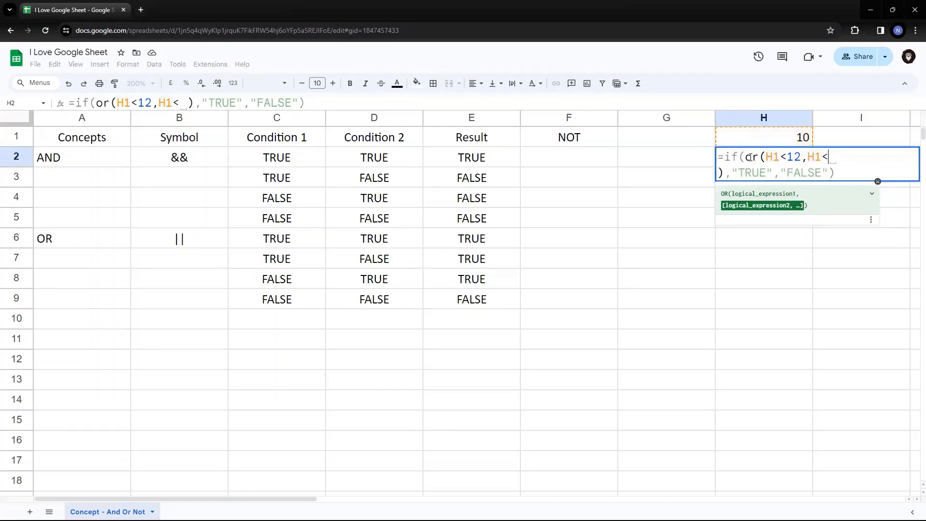
{"action": "type", "text": "9"}
{"action": "key", "text": "Left"}
{"action": "key", "text": "Left"}
{"action": "key", "text": "Left"}
{"action": "key", "text": "Left"}
{"action": "key", "text": "Left"}
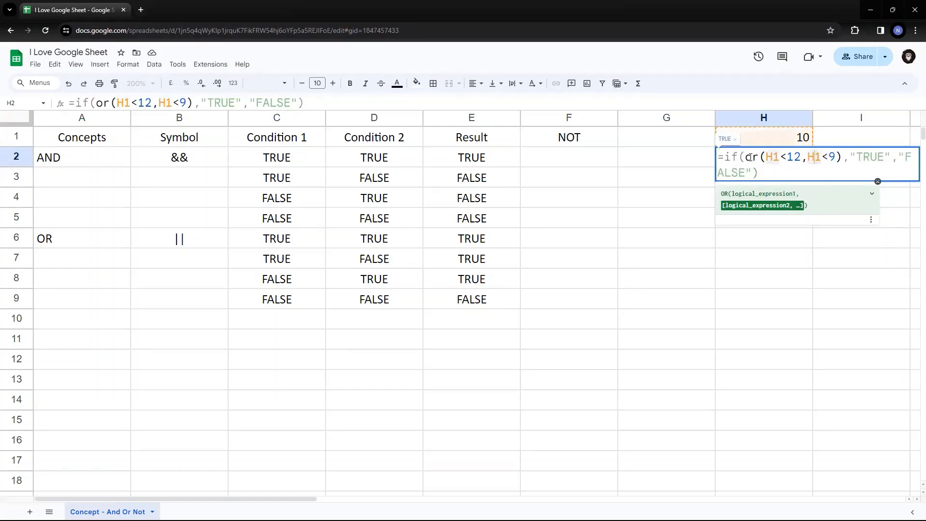
{"action": "key", "text": "shift+Left"}
{"action": "key", "text": "shift+Left"}
{"action": "key", "text": "shift+Left"}
{"action": "key", "text": "shift+Left"}
{"action": "key", "text": "shift+Left"}
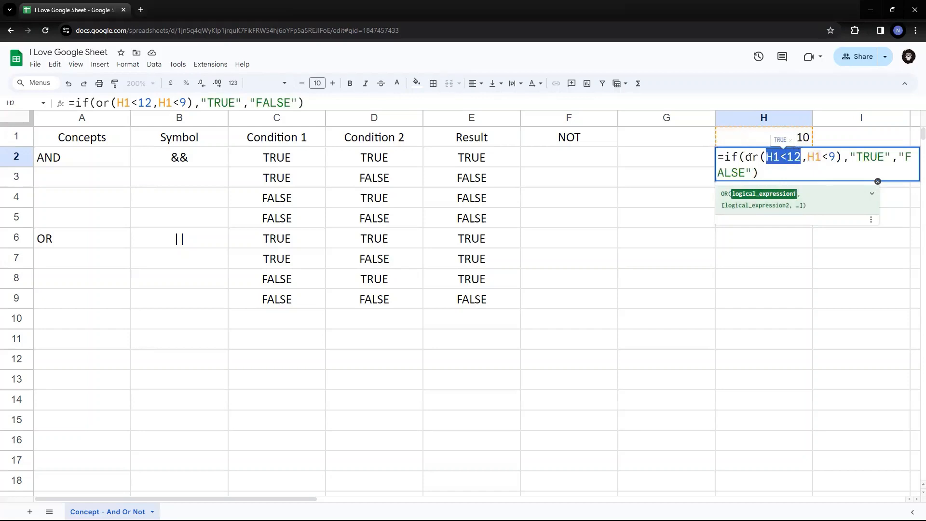
{"action": "key", "text": "Right"}
{"action": "key", "text": "Right"}
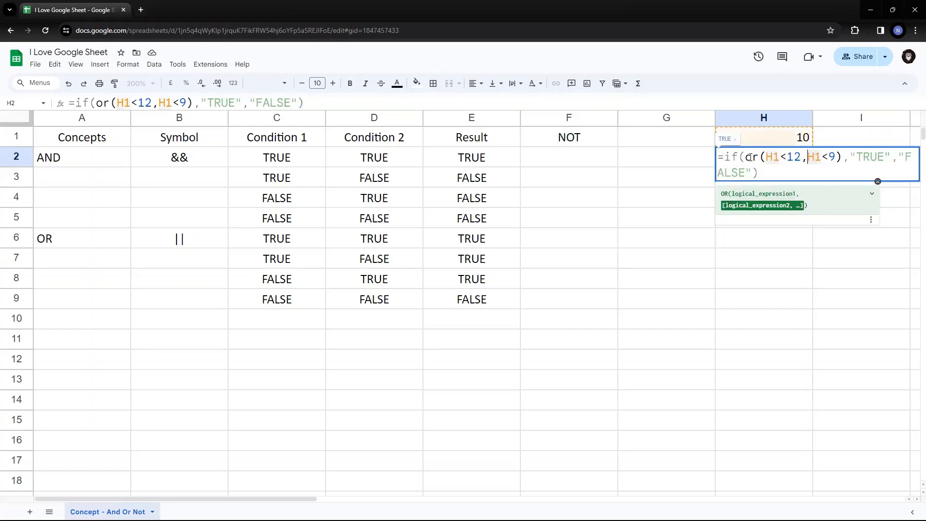
{"action": "key", "text": "Left"}
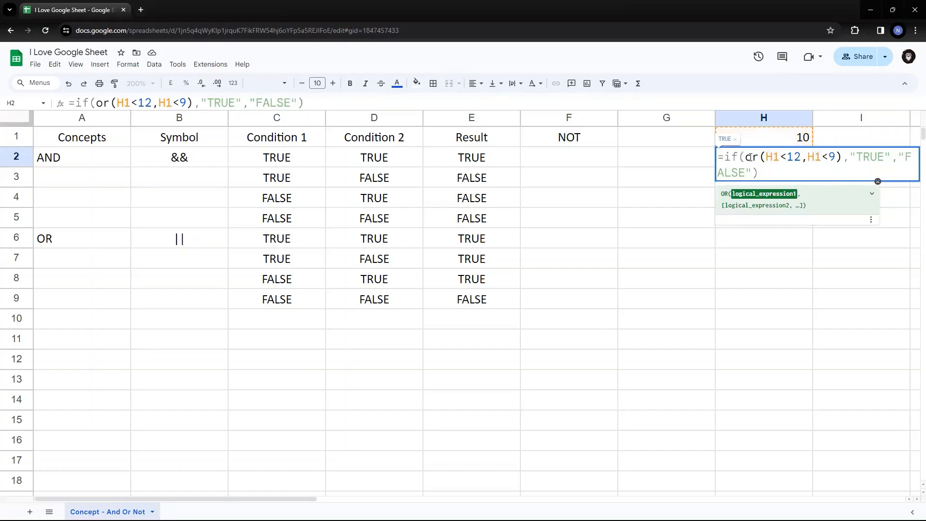
{"action": "key", "text": "Right"}
{"action": "key", "text": "Return"}
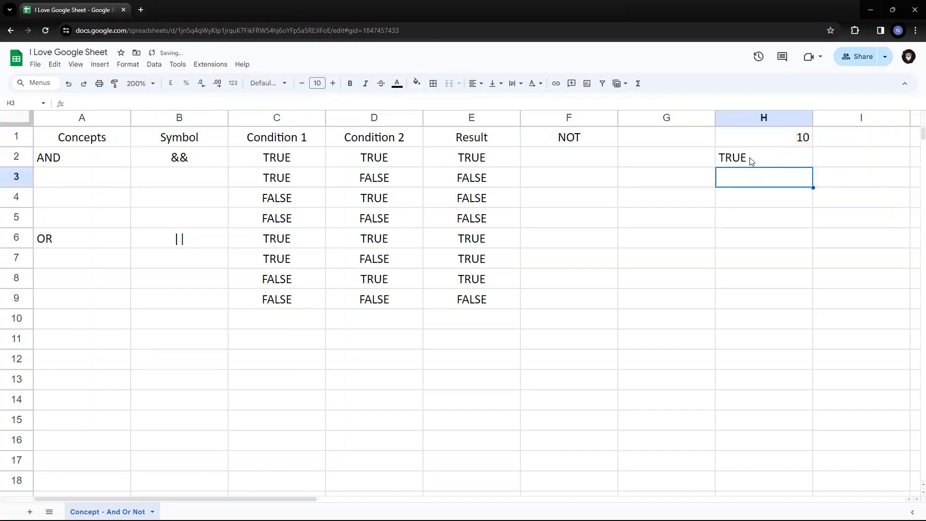
{"action": "left_click", "coordinate": [750, 161]}
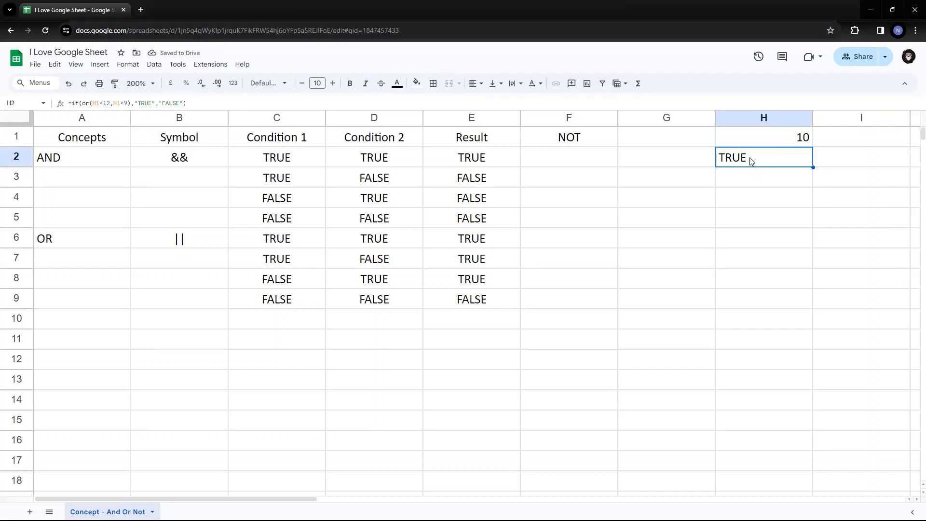
Edit H2's OR formula so its conditions become H1<9 and H1<12.
{"action": "double_click", "coordinate": [749, 157]}
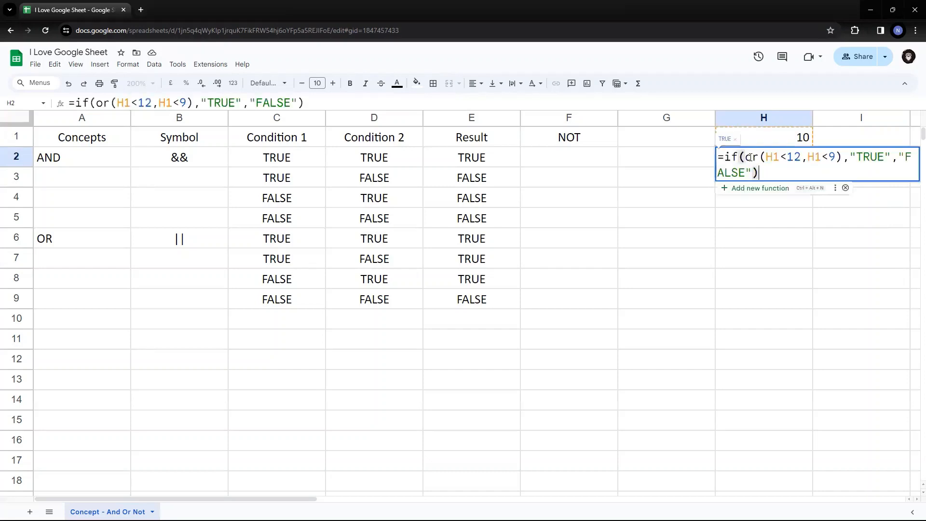
{"action": "key", "text": "Left"}
{"action": "key", "text": "Left"}
{"action": "key", "text": "Left"}
{"action": "key", "text": "Left"}
{"action": "key", "text": "Left"}
{"action": "key", "text": "Left"}
{"action": "key", "text": "Left"}
{"action": "key", "text": "Left"}
{"action": "key", "text": "Left"}
{"action": "key", "text": "Left"}
{"action": "key", "text": "Left"}
{"action": "key", "text": "Left"}
{"action": "key", "text": "Left"}
{"action": "key", "text": "Left"}
{"action": "key", "text": "Left"}
{"action": "key", "text": "Left"}
{"action": "key", "text": "Left"}
{"action": "key", "text": "Left"}
{"action": "key", "text": "Left"}
{"action": "key", "text": "Left"}
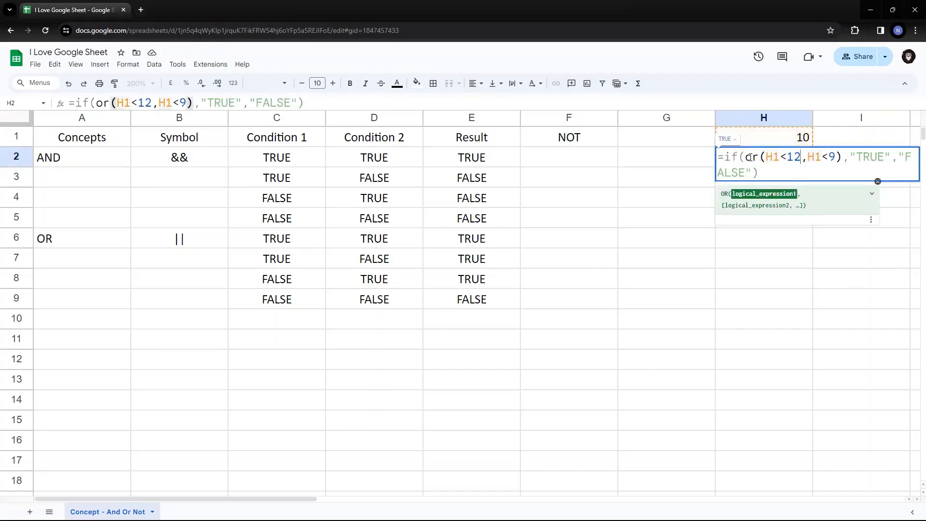
{"action": "key", "text": "BackSpace"}
{"action": "key", "text": "BackSpace"}
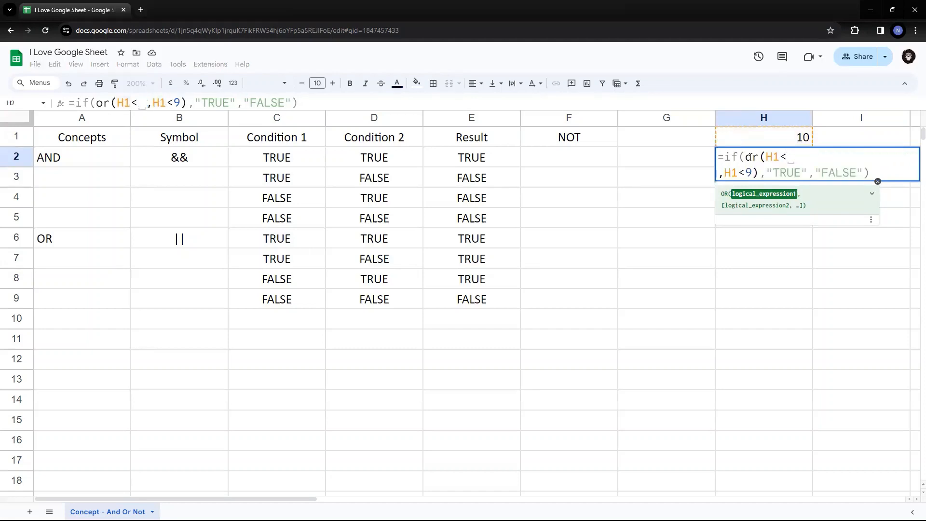
{"action": "type", "text": "9"}
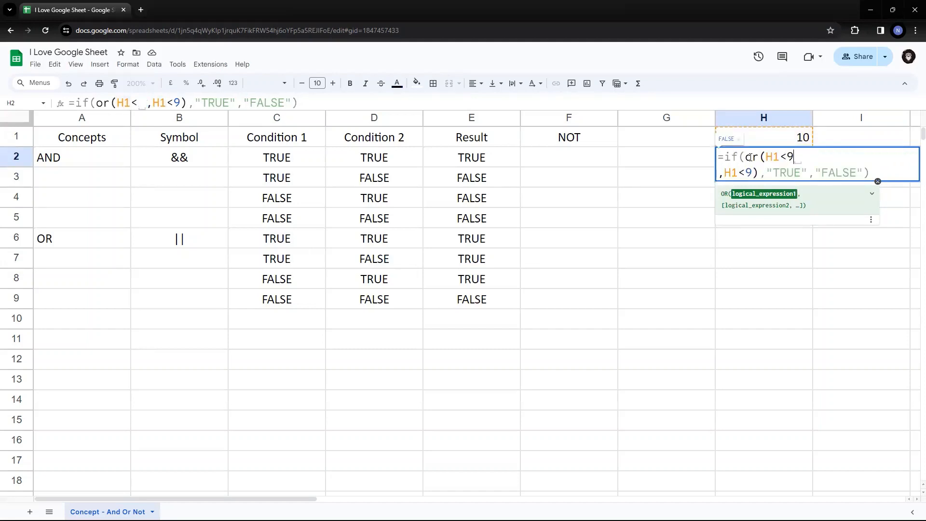
{"action": "key", "text": "Right"}
{"action": "key", "text": "Right"}
{"action": "key", "text": "Right"}
{"action": "key", "text": "Right"}
{"action": "key", "text": "Right"}
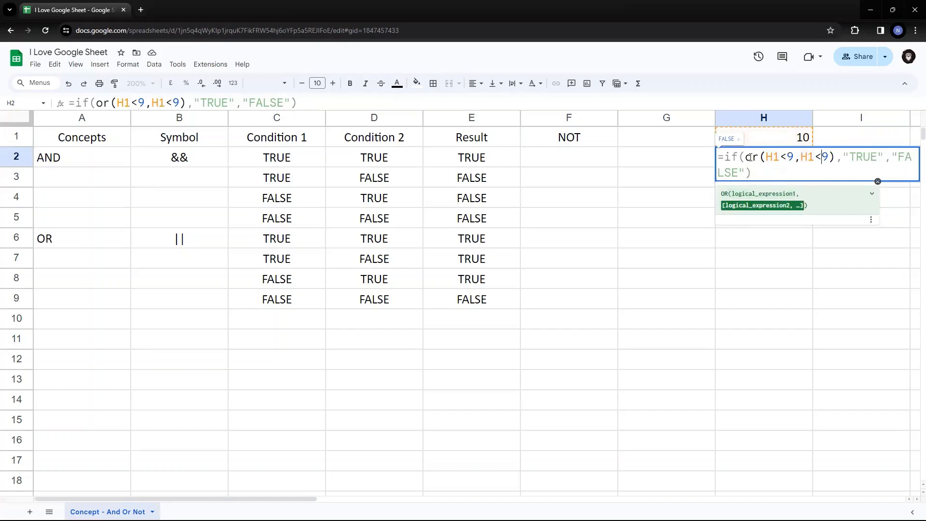
{"action": "key", "text": "BackSpace"}
{"action": "type", "text": "12"}
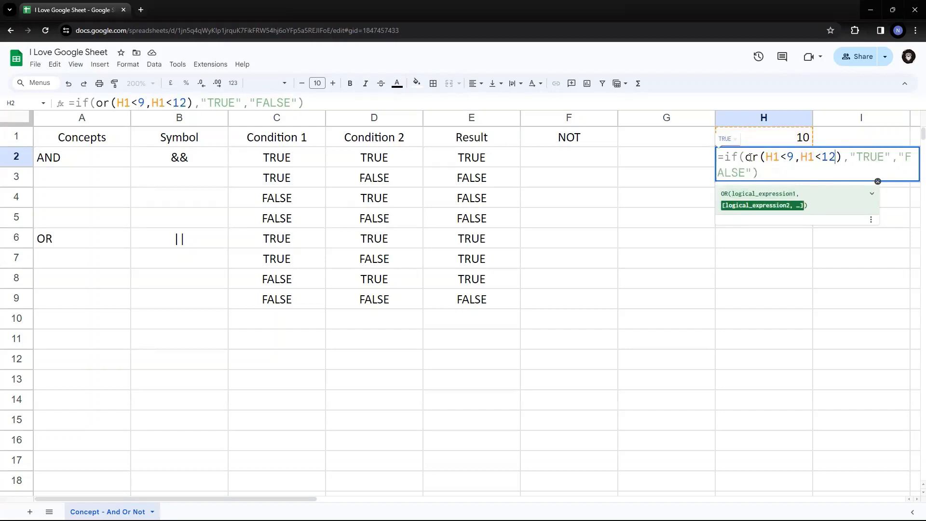
{"action": "key", "text": "Left"}
{"action": "key", "text": "Left"}
{"action": "key", "text": "Right"}
{"action": "key", "text": "Right"}
{"action": "key", "text": "Right"}
{"action": "key", "text": "Home"}
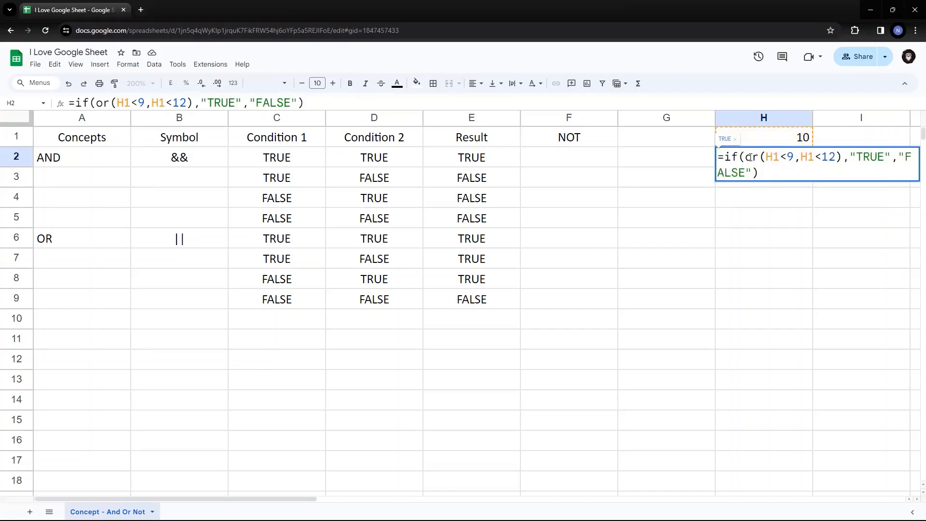
{"action": "key", "text": "Return"}
Change H2's second condition to H1<8, so =if(or(H1<9,H1<8),"TRUE","FALSE") returns FALSE.
{"action": "left_click", "coordinate": [750, 161]}
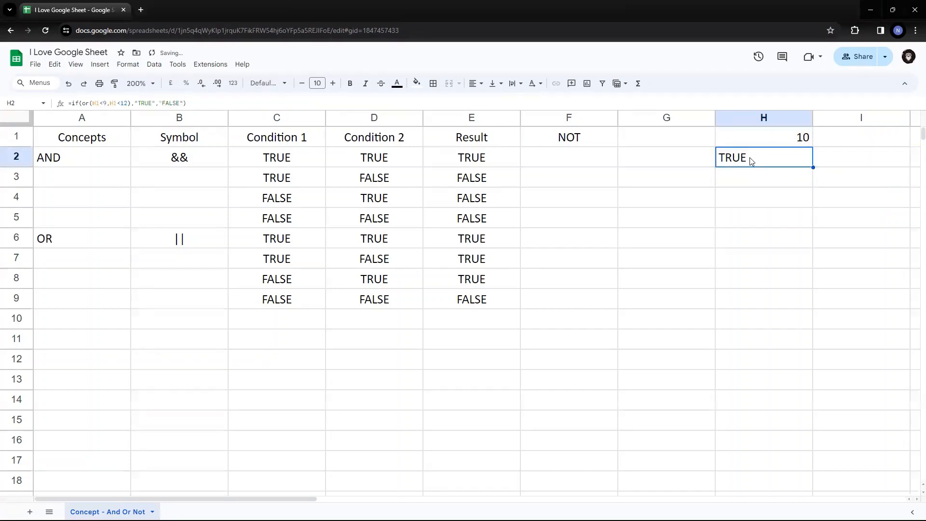
{"action": "double_click", "coordinate": [748, 159]}
{"action": "key", "text": "Left"}
{"action": "key", "text": "Left"}
{"action": "key", "text": "Left"}
{"action": "key", "text": "Left"}
{"action": "key", "text": "Left"}
{"action": "key", "text": "Left"}
{"action": "key", "text": "Left"}
{"action": "key", "text": "Left"}
{"action": "key", "text": "Left"}
{"action": "key", "text": "Left"}
{"action": "key", "text": "Left"}
{"action": "key", "text": "Left"}
{"action": "key", "text": "Left"}
{"action": "key", "text": "Left"}
{"action": "key", "text": "Left"}
{"action": "key", "text": "Left"}
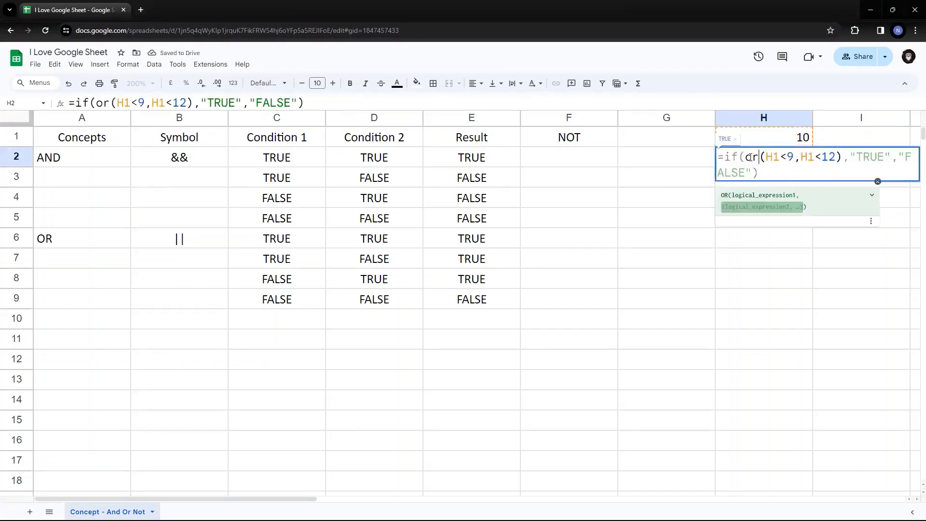
{"action": "key", "text": "Left"}
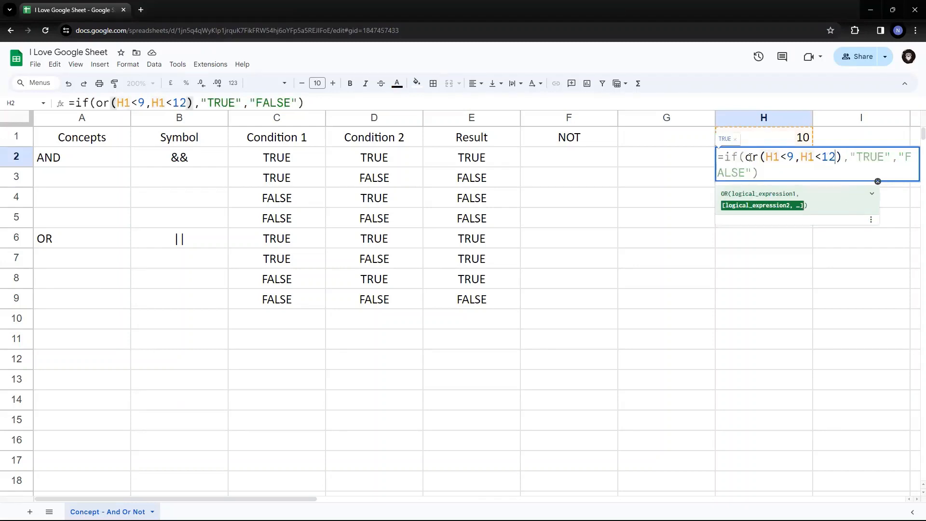
{"action": "key", "text": "BackSpace"}
{"action": "key", "text": "BackSpace"}
{"action": "type", "text": "8"}
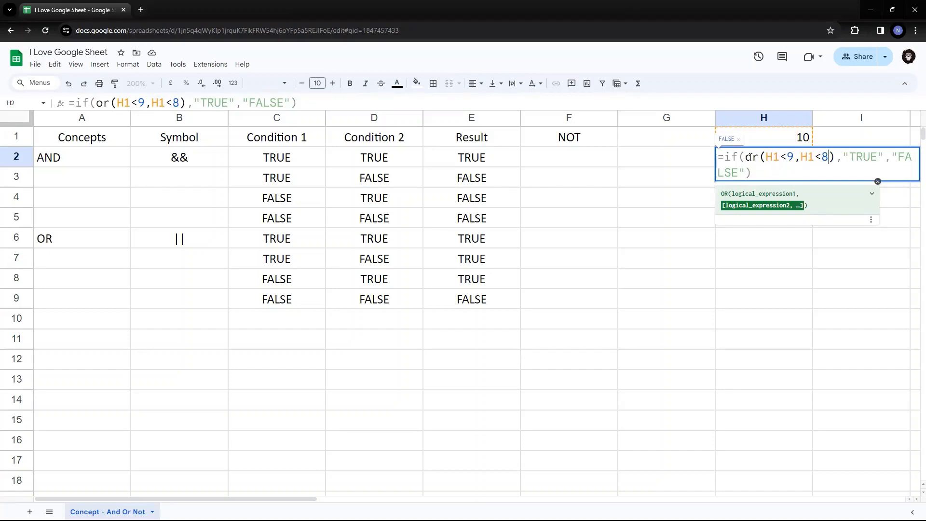
{"action": "key", "text": "Return"}
{"action": "key", "text": "Up"}
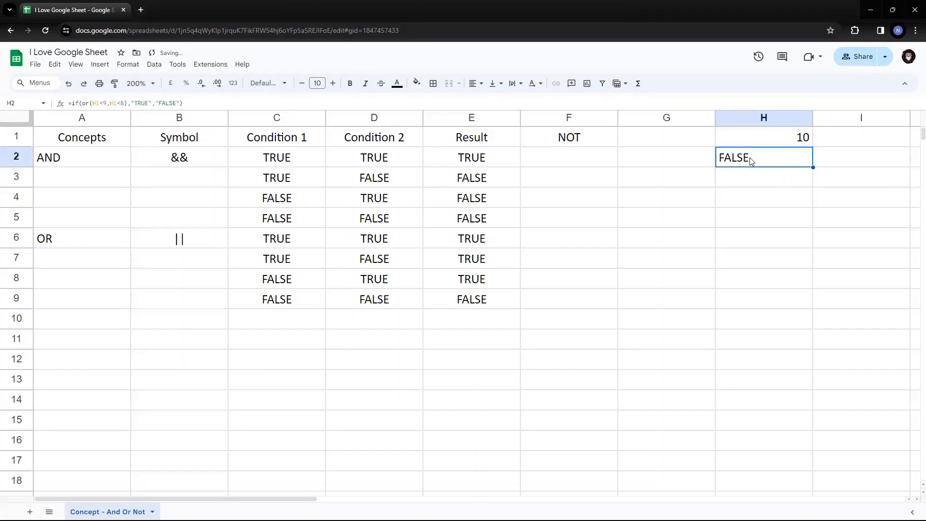
{"action": "key", "text": "Left"}
{"action": "key", "text": "Left"}
{"action": "key", "text": "Left"}
Select the OR truth table C6:E9 to review it.
{"action": "key", "text": "ctrl+Down"}
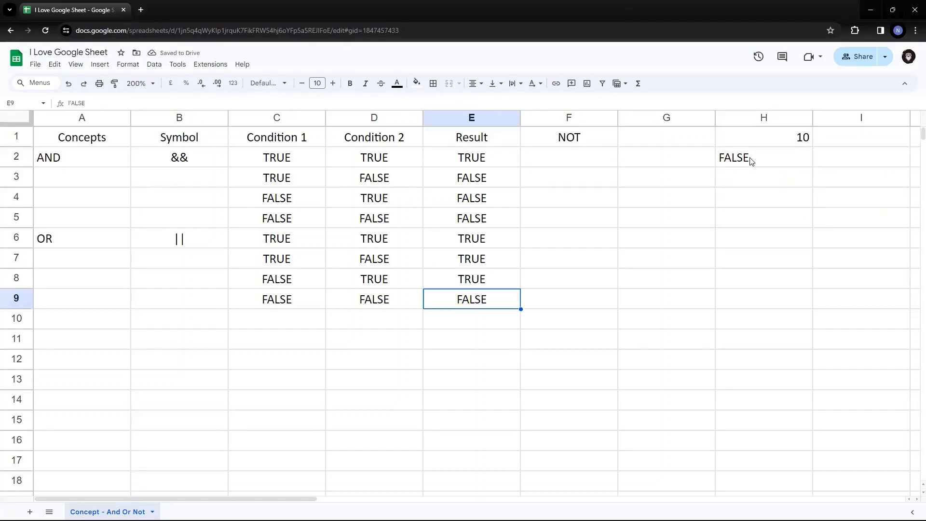
{"action": "key", "text": "Up"}
{"action": "key", "text": "Up"}
{"action": "key", "text": "Up"}
{"action": "key", "text": "Left"}
{"action": "key", "text": "Left"}
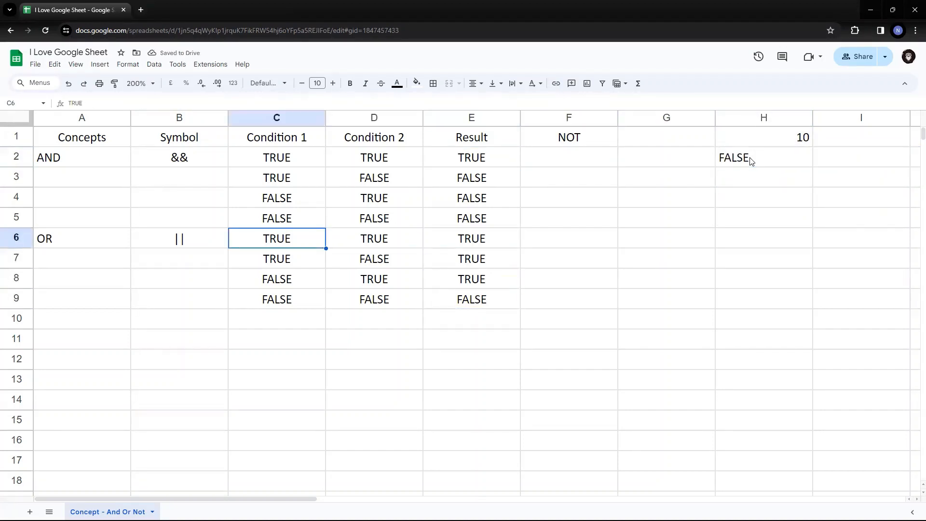
{"action": "key", "text": "shift+Right"}
{"action": "key", "text": "shift+Right"}
{"action": "key", "text": "shift+Down"}
{"action": "key", "text": "shift+Down"}
{"action": "key", "text": "shift+Down"}
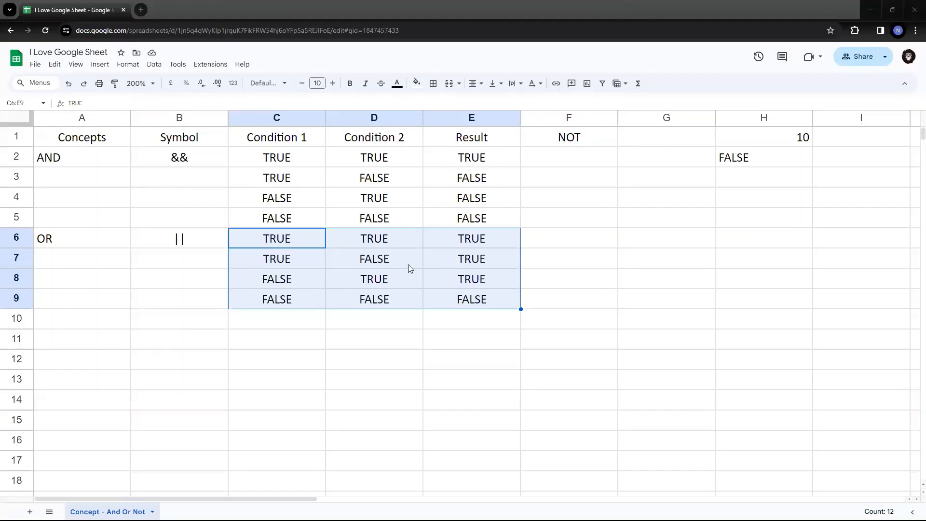
Enter the ! symbol in G1 beside the NOT heading.
{"action": "left_click", "coordinate": [565, 145]}
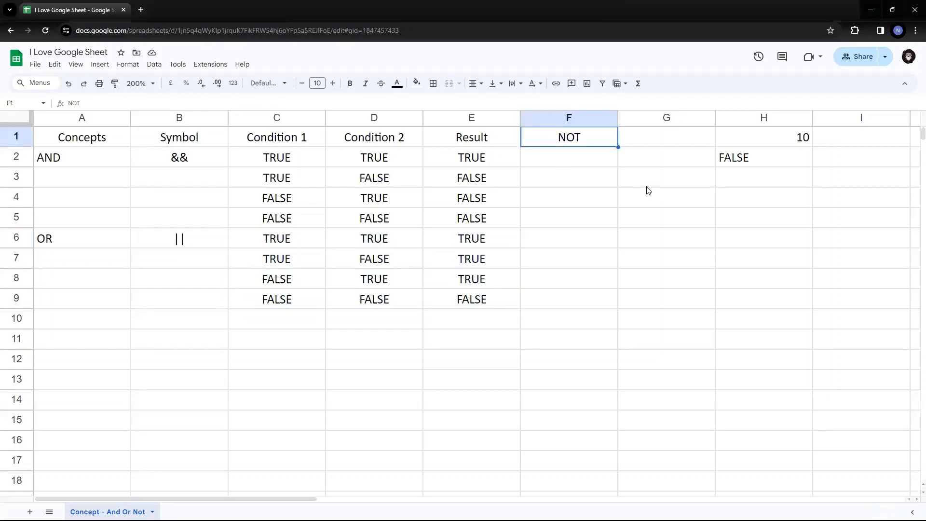
{"action": "left_click", "coordinate": [633, 138]}
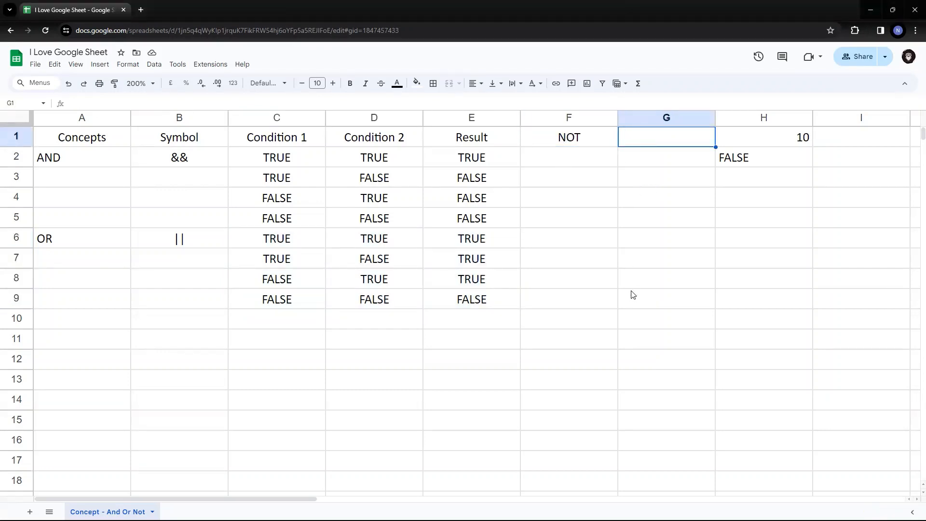
{"action": "type", "text": "!"}
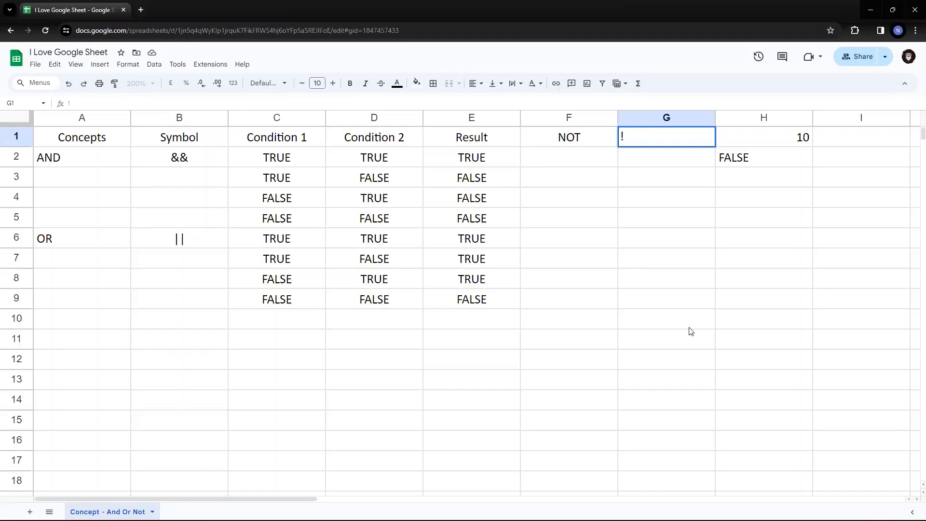
{"action": "key", "text": "Return"}
{"action": "key", "text": "Up"}
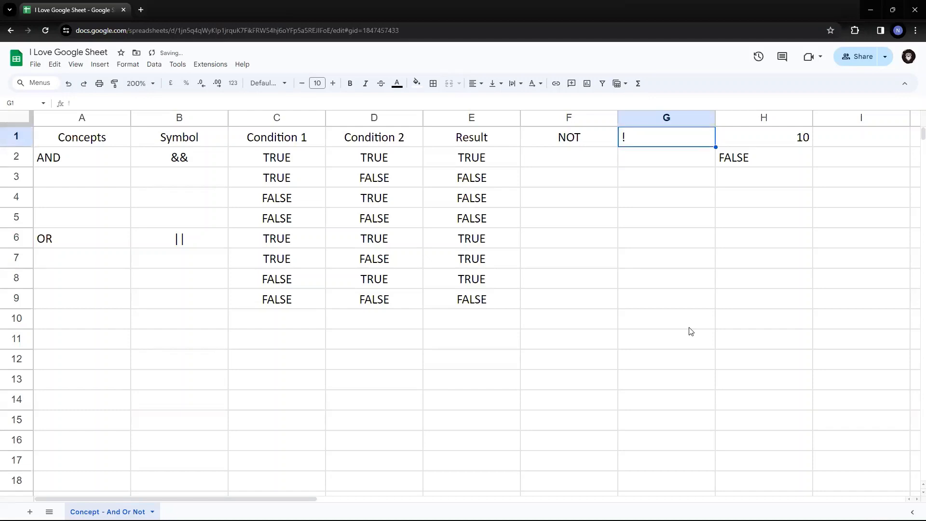
{"action": "key", "text": "Left"}
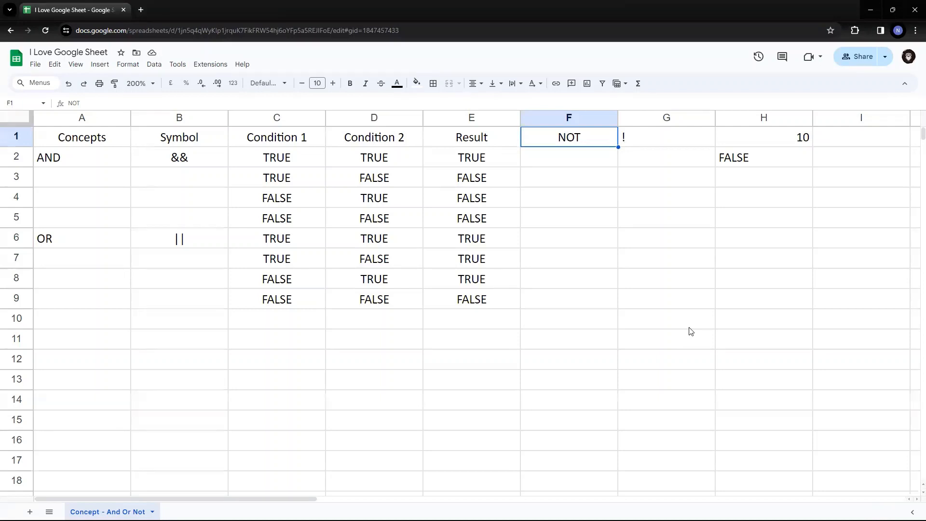
{"action": "key", "text": "Down"}
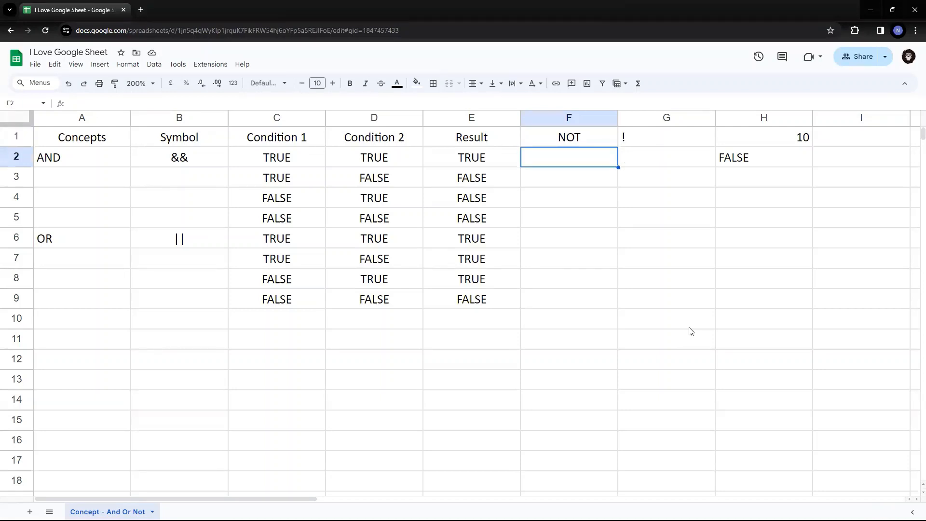
Enter FALSE in F2, the first NOT cell.
{"action": "key", "text": "Left"}
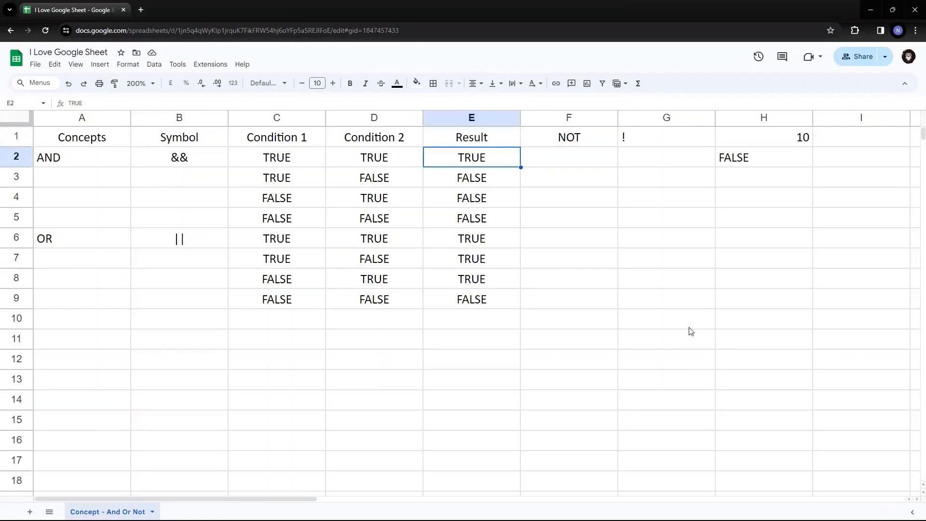
{"action": "key", "text": "Right"}
{"action": "key", "text": "Left"}
{"action": "key", "text": "Left"}
{"action": "key", "text": "Right"}
{"action": "key", "text": "Right"}
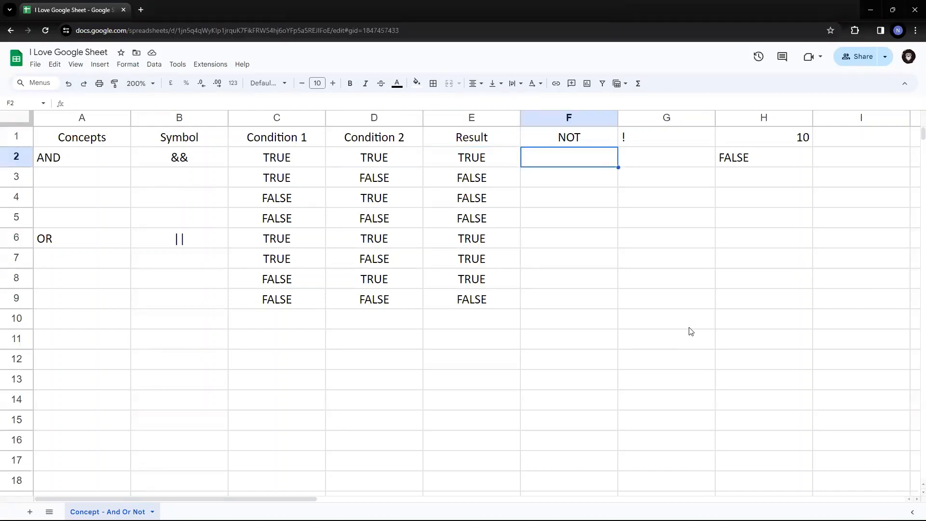
{"action": "type", "text": "FALSE"}
{"action": "key", "text": "Return"}
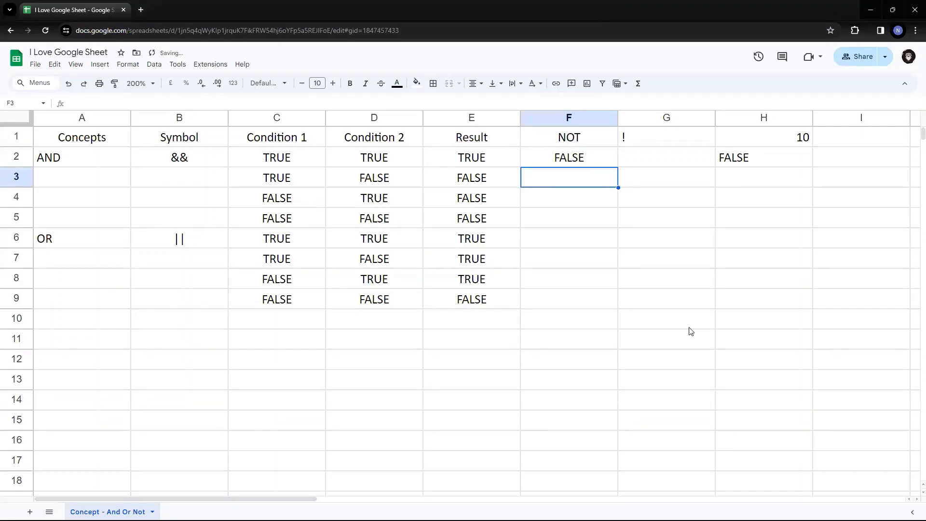
Copy TRUE from E2 and paste it into F3, F4 and F5.
{"action": "key", "text": "Left"}
{"action": "key", "text": "Right"}
{"action": "key", "text": "Up"}
{"action": "key", "text": "Left"}
{"action": "key", "text": "ctrl+c"}
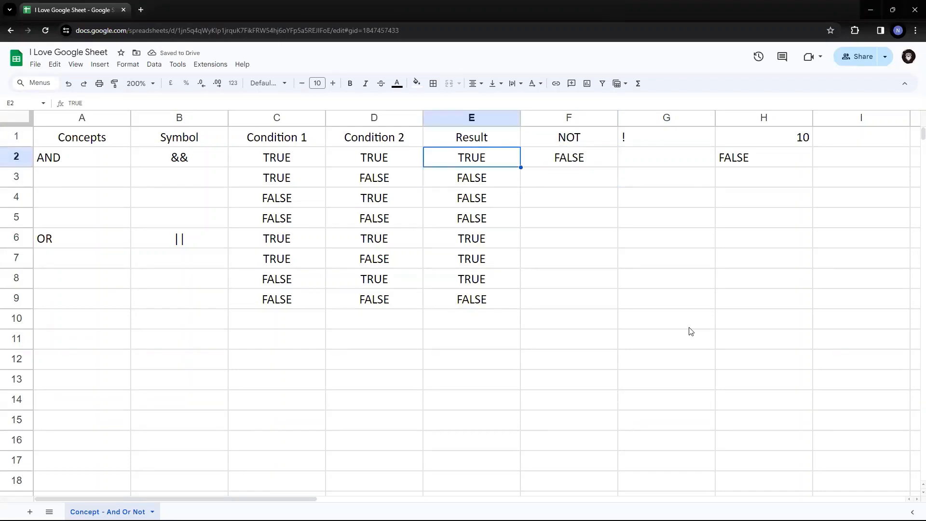
{"action": "key", "text": "Right"}
{"action": "key", "text": "Down"}
{"action": "key", "text": "ctrl+v"}
{"action": "key", "text": "Down"}
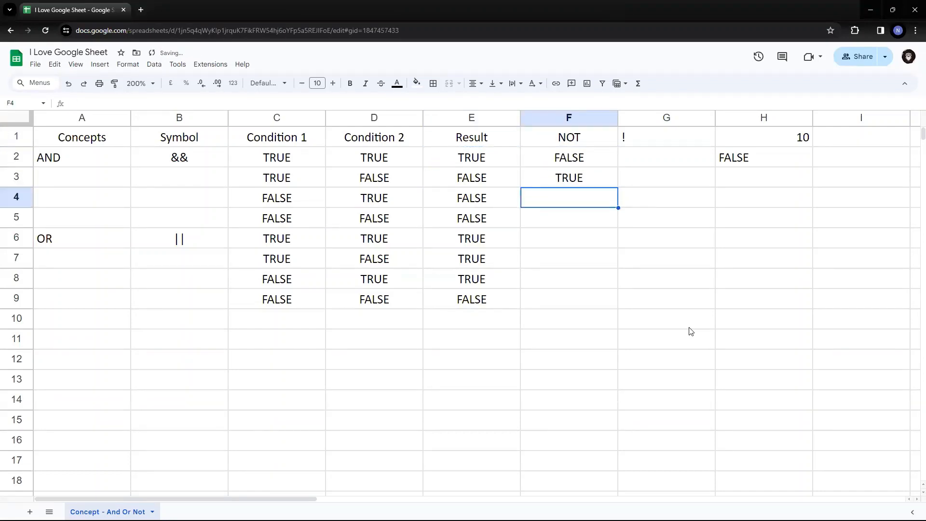
{"action": "key", "text": "ctrl+v"}
{"action": "key", "text": "Down"}
{"action": "key", "text": "ctrl+v"}
Select the AND results E2:E5 and compare them against the NOT column.
{"action": "key", "text": "Left"}
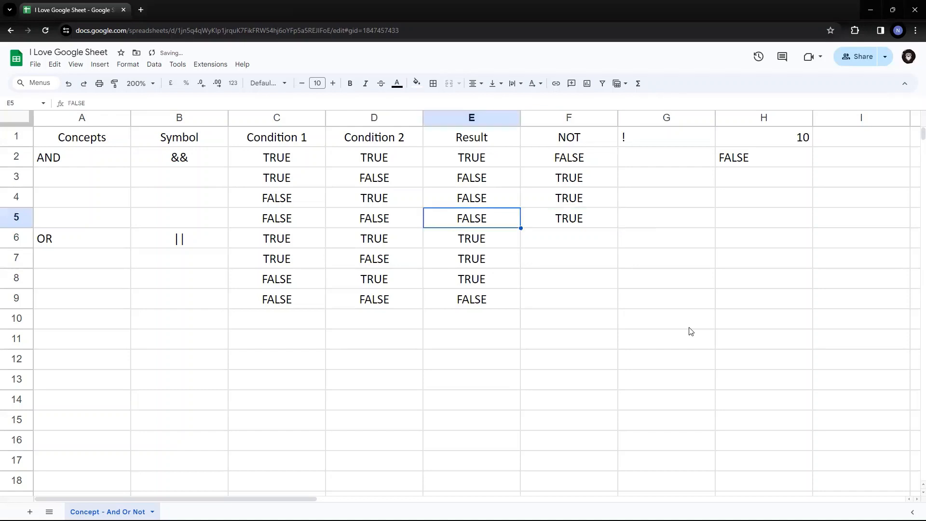
{"action": "key", "text": "Up"}
{"action": "key", "text": "Up"}
{"action": "key", "text": "Up"}
{"action": "key", "text": "Up"}
{"action": "key", "text": "Down"}
{"action": "key", "text": "shift+Down"}
{"action": "key", "text": "shift+Down"}
{"action": "key", "text": "shift+Down"}
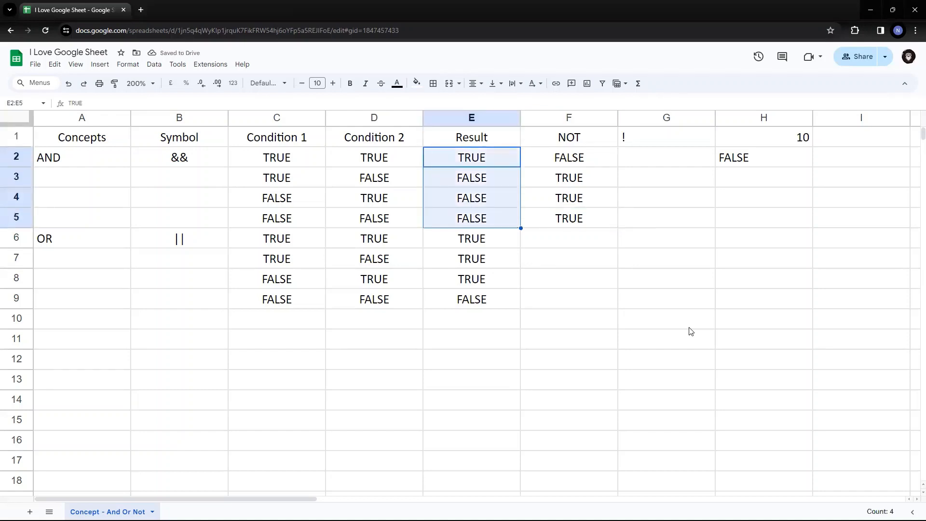
{"action": "key", "text": "Right"}
{"action": "key", "text": "Down"}
Copy FALSE from F2 and paste it down F6 through F9.
{"action": "key", "text": "Down"}
{"action": "key", "text": "Down"}
{"action": "key", "text": "Down"}
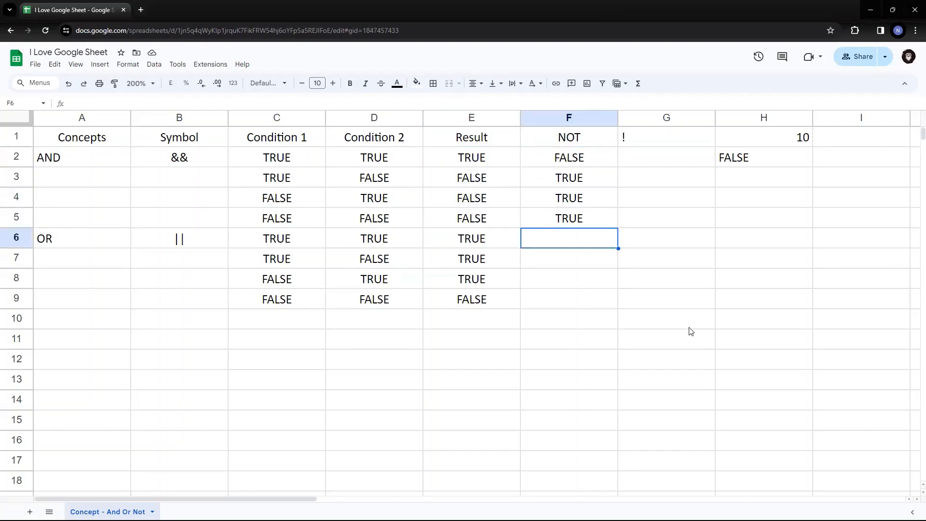
{"action": "key", "text": "Up"}
{"action": "key", "text": "Up"}
{"action": "key", "text": "Up"}
{"action": "key", "text": "Up"}
{"action": "key", "text": "ctrl+c"}
{"action": "key", "text": "Down"}
{"action": "key", "text": "Down"}
{"action": "key", "text": "Down"}
{"action": "key", "text": "Down"}
{"action": "key", "text": "ctrl+v"}
{"action": "key", "text": "Down"}
{"action": "key", "text": "ctrl+v"}
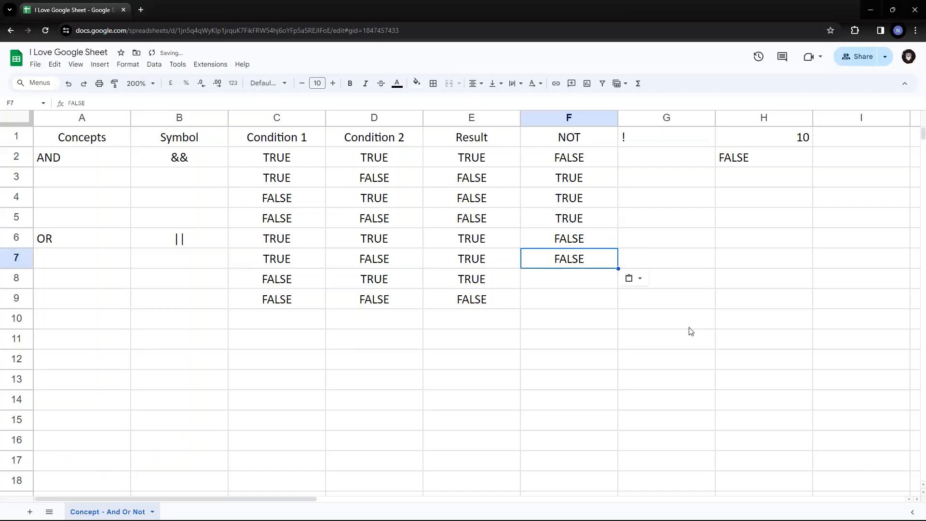
{"action": "key", "text": "Down"}
{"action": "key", "text": "ctrl+v"}
{"action": "key", "text": "Down"}
{"action": "key", "text": "ctrl+v"}
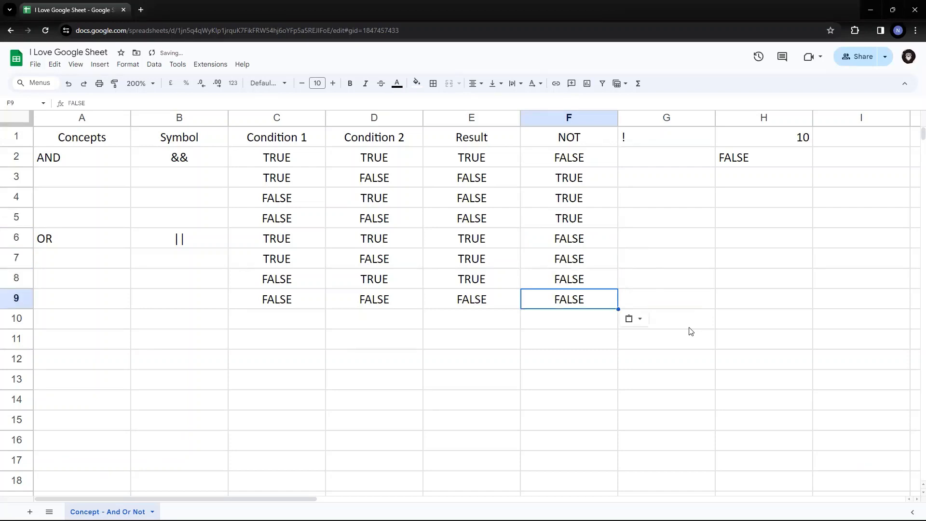
Copy TRUE from E8 and paste it over F9 so it reads TRUE.
{"action": "key", "text": "Left"}
{"action": "key", "text": "Up"}
{"action": "key", "text": "ctrl+c"}
{"action": "key", "text": "Right"}
{"action": "key", "text": "Down"}
{"action": "key", "text": "ctrl+v"}
{"action": "key", "text": "Up"}
{"action": "key", "text": "Up"}
{"action": "key", "text": "Up"}
{"action": "key", "text": "Up"}
{"action": "key", "text": "Up"}
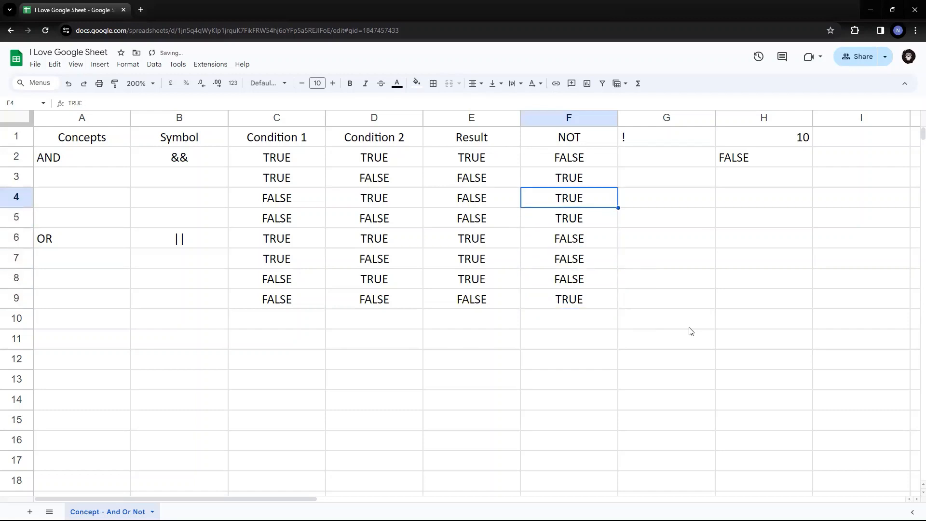
{"action": "key", "text": "Up"}
{"action": "key", "text": "Up"}
{"action": "key", "text": "Right"}
{"action": "key", "text": "Right"}
{"action": "key", "text": "Return"}
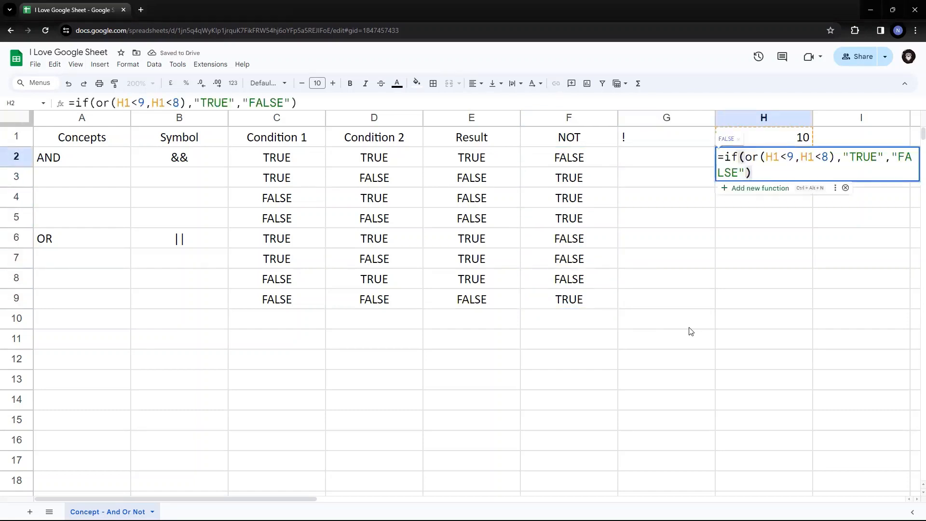
{"action": "key", "text": "Up"}
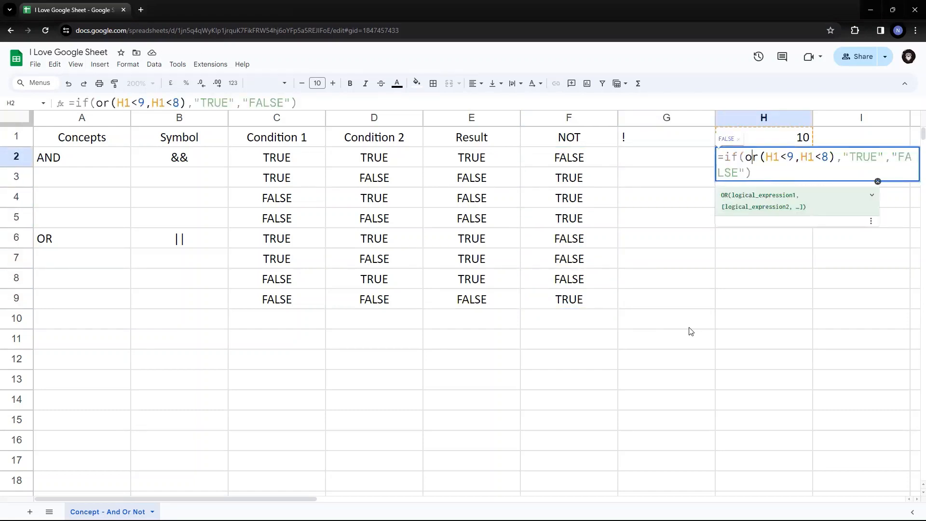
{"action": "key", "text": "Right"}
{"action": "key", "text": "Right"}
{"action": "key", "text": "Right"}
{"action": "key", "text": "Right"}
{"action": "key", "text": "Right"}
{"action": "key", "text": "Right"}
{"action": "key", "text": "Right"}
{"action": "key", "text": "Right"}
{"action": "key", "text": "Right"}
{"action": "key", "text": "Right"}
{"action": "key", "text": "Right"}
{"action": "key", "text": "Right"}
{"action": "key", "text": "Right"}
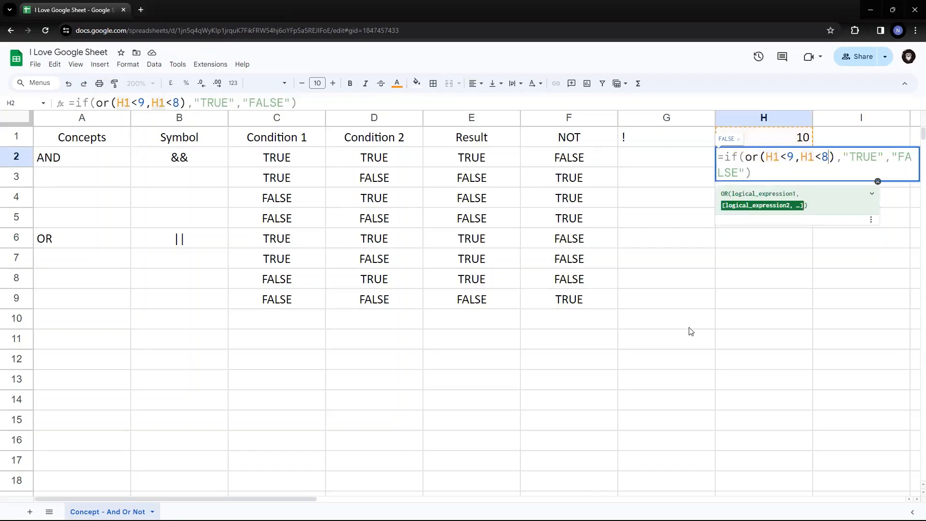
{"action": "key", "text": "Return"}
{"action": "key", "text": "Up"}
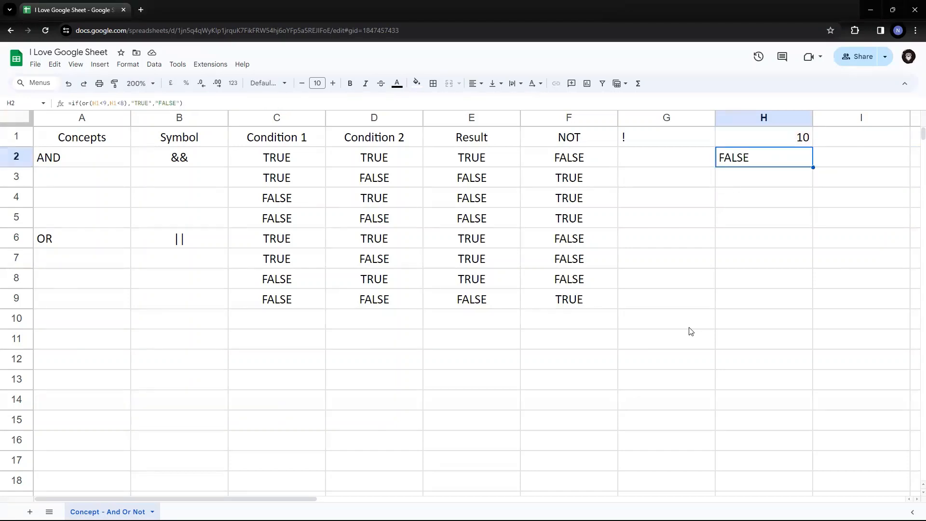
{"action": "key", "text": "Return"}
{"action": "key", "text": "Up"}
{"action": "key", "text": "shift+Right"}
{"action": "key", "text": "shift+Right"}
{"action": "key", "text": "shift+Right"}
{"action": "key", "text": "shift+Right"}
{"action": "key", "text": "shift+Right"}
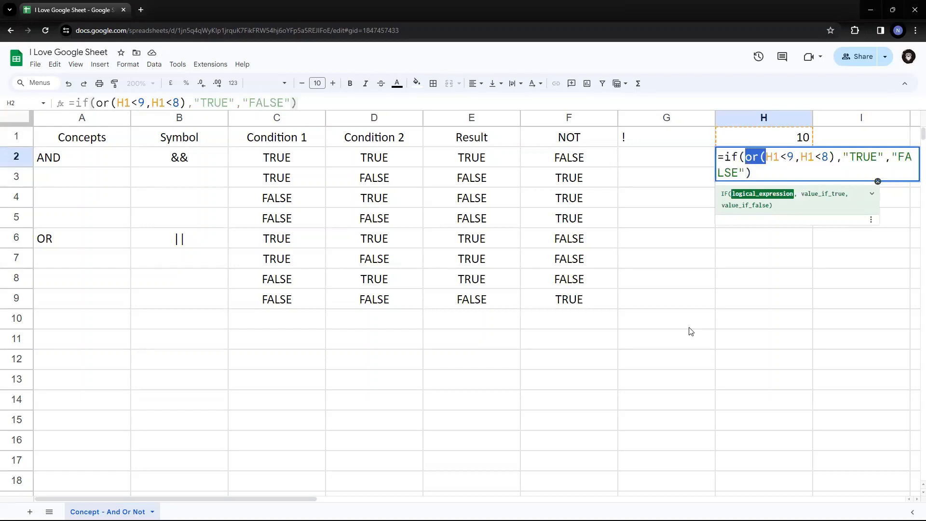
{"action": "key", "text": "Return"}
{"action": "key", "text": "Return"}
{"action": "key", "text": "Down"}
{"action": "key", "text": "Down"}
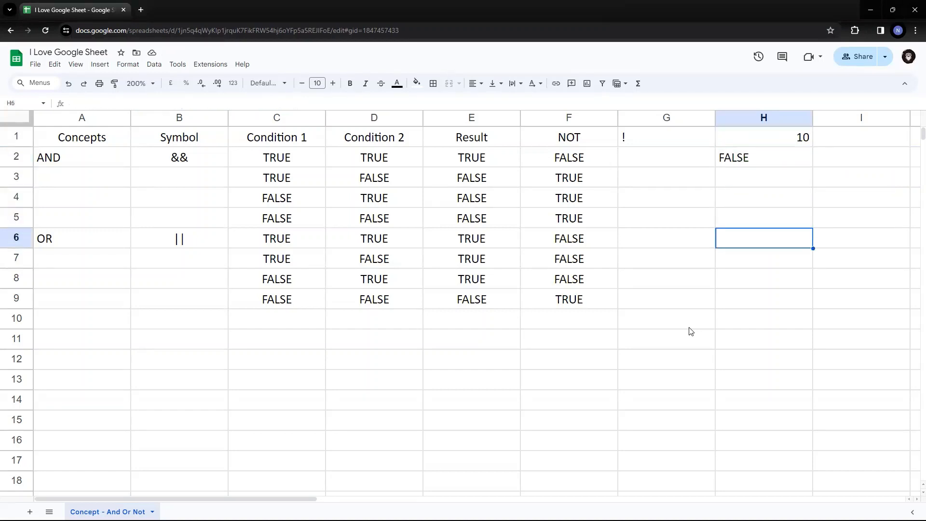
{"action": "key", "text": "Left"}
{"action": "key", "text": "Left"}
{"action": "key", "text": "Down"}
{"action": "key", "text": "Down"}
{"action": "key", "text": "Down"}
{"action": "key", "text": "Left"}
{"action": "key", "text": "Left"}
{"action": "key", "text": "Left"}
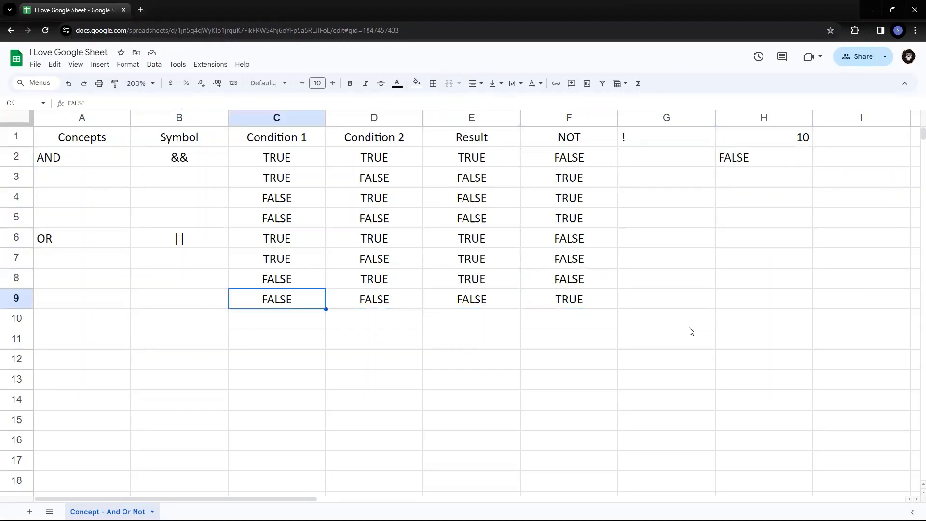
{"action": "key", "text": "shift+Right"}
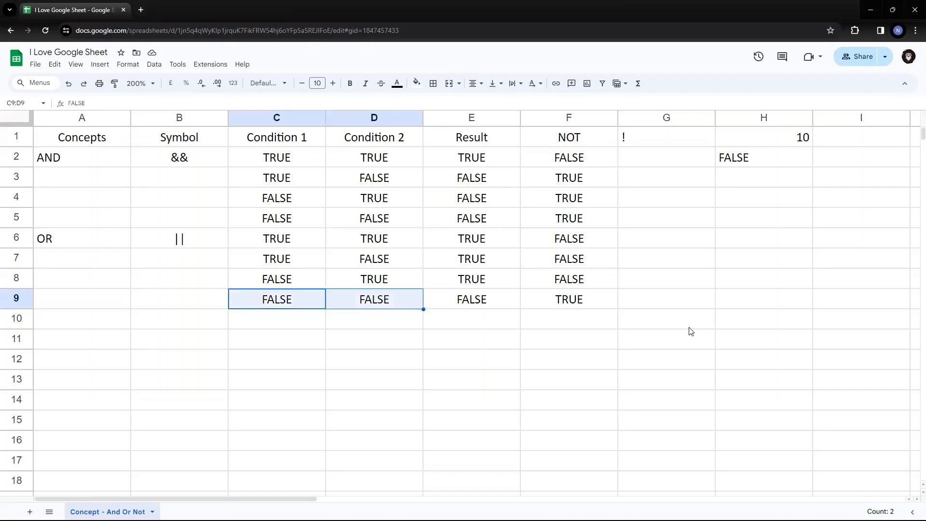
{"action": "key", "text": "Right"}
{"action": "key", "text": "Right"}
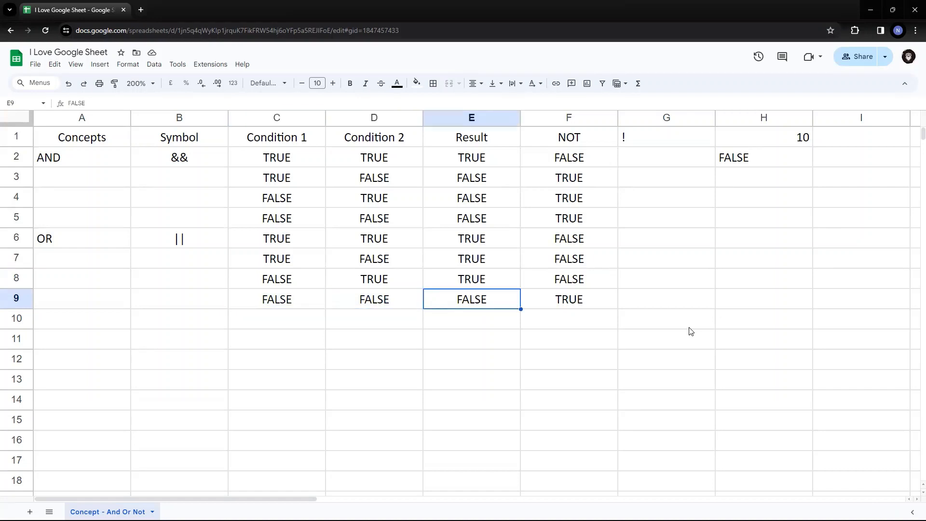
{"action": "key", "text": "Right"}
{"action": "key", "text": "Right"}
{"action": "key", "text": "Right"}
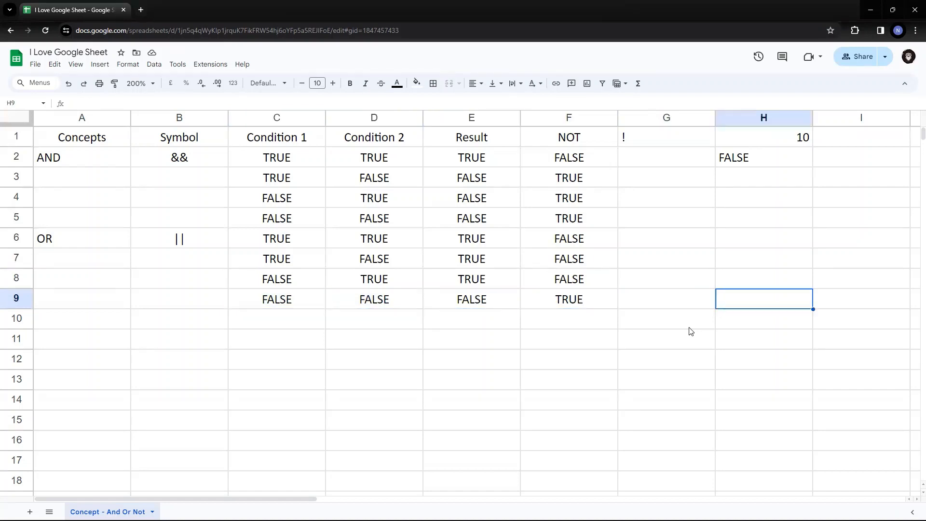
{"action": "key", "text": "ctrl+Up"}
{"action": "key", "text": "F2"}
Change H2 to =if(not(or(H1<9,H1<8)),"TRUE","FALSE") so it returns TRUE.
{"action": "key", "text": "Up"}
{"action": "key", "text": "Left"}
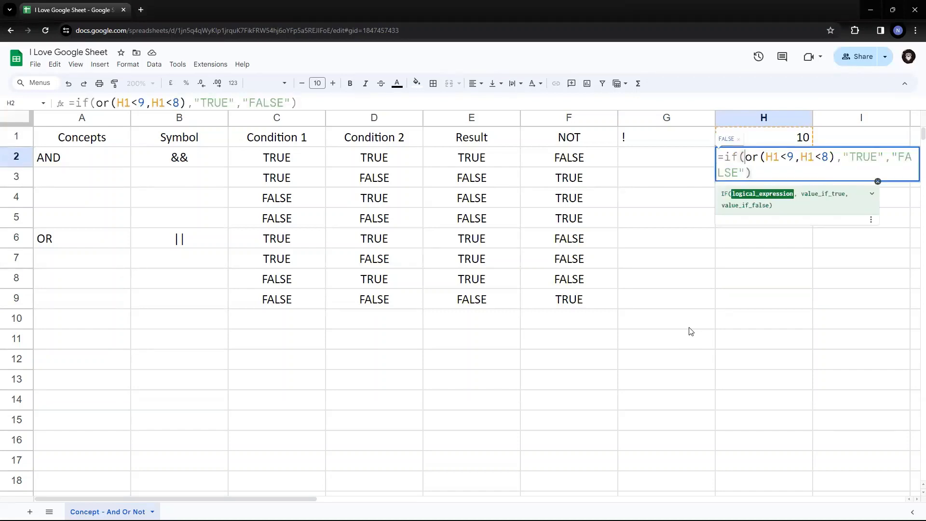
{"action": "type", "text": "NOT"}
{"action": "key", "text": "BackSpace"}
{"action": "key", "text": "BackSpace"}
{"action": "key", "text": "BackSpace"}
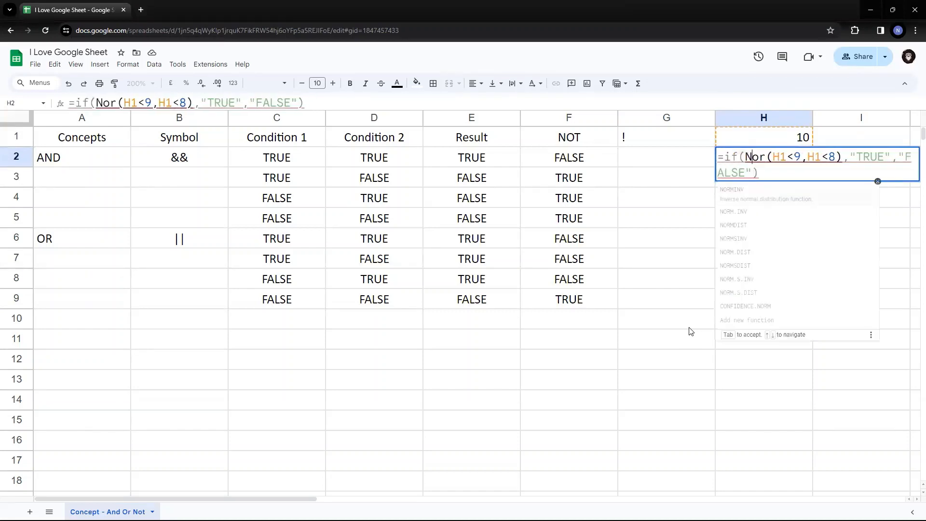
{"action": "type", "text": "not"}
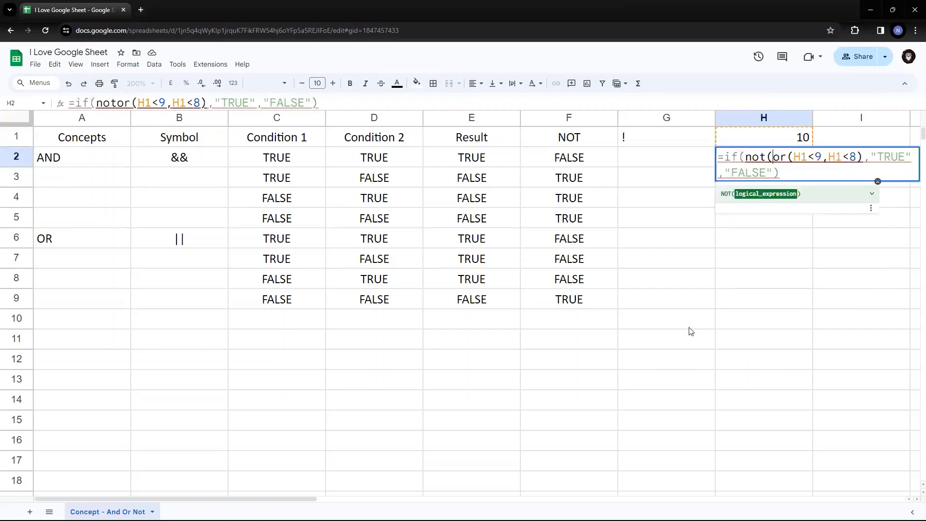
{"action": "type", "text": "("}
{"action": "key", "text": "Right"}
{"action": "key", "text": "Right"}
{"action": "key", "text": "Right"}
{"action": "key", "text": "Right"}
{"action": "key", "text": "Right"}
{"action": "key", "text": "Right"}
{"action": "key", "text": "Right"}
{"action": "key", "text": "Right"}
{"action": "key", "text": "Right"}
{"action": "key", "text": "Right"}
{"action": "key", "text": "Right"}
{"action": "key", "text": "Right"}
{"action": "key", "text": "Right"}
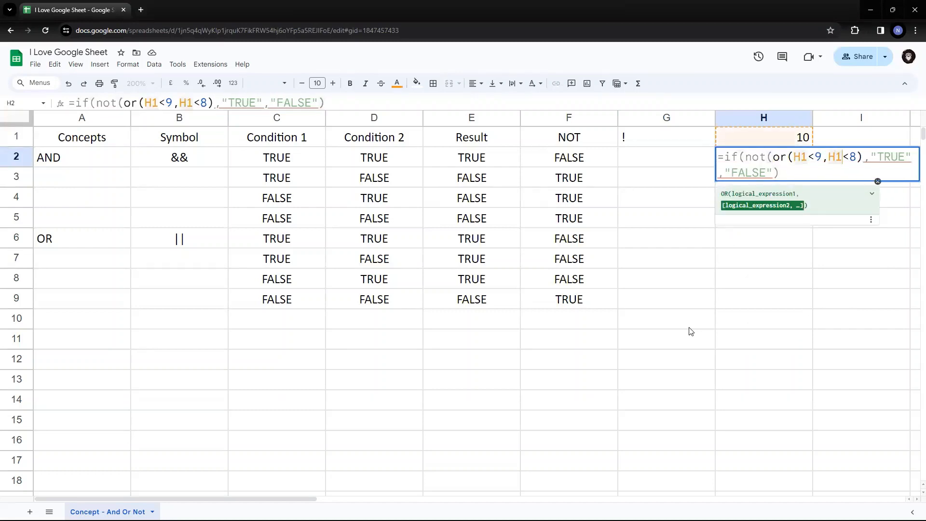
{"action": "type", "text": ")"}
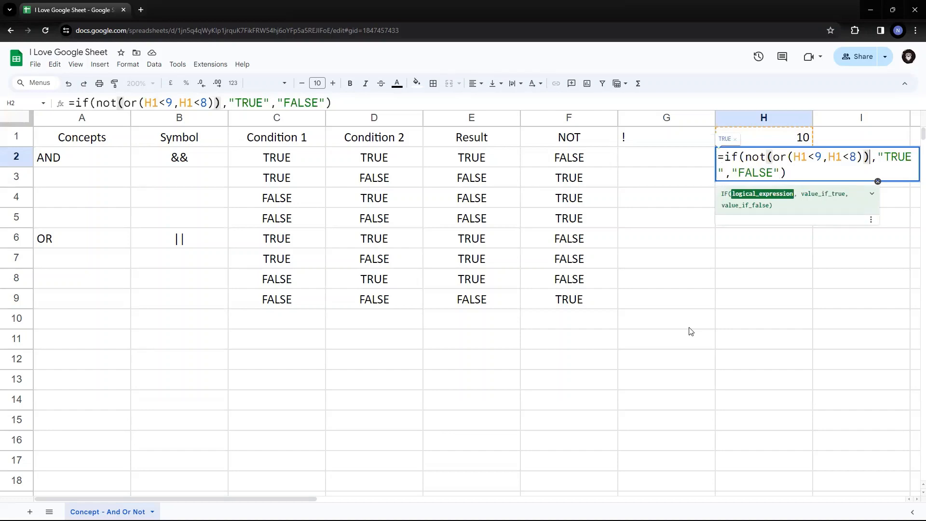
{"action": "key", "text": "Return"}
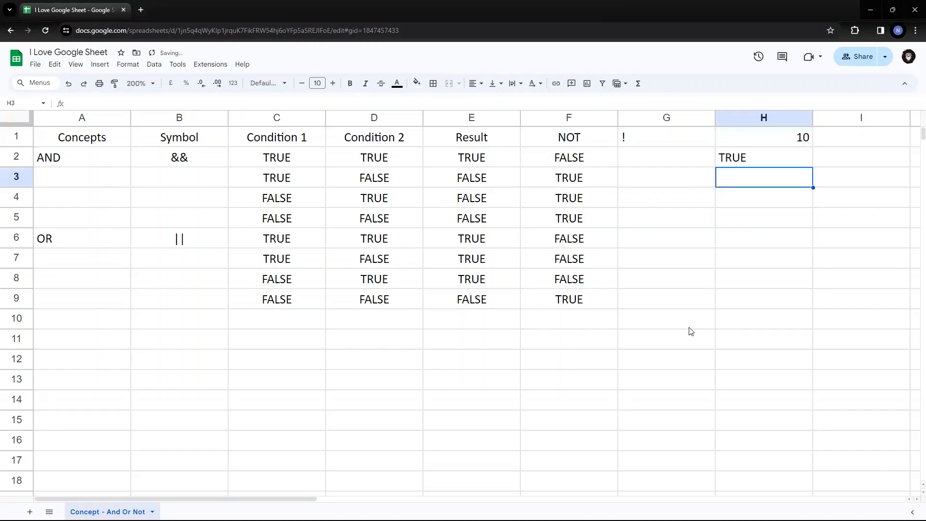
{"action": "key", "text": "Up"}
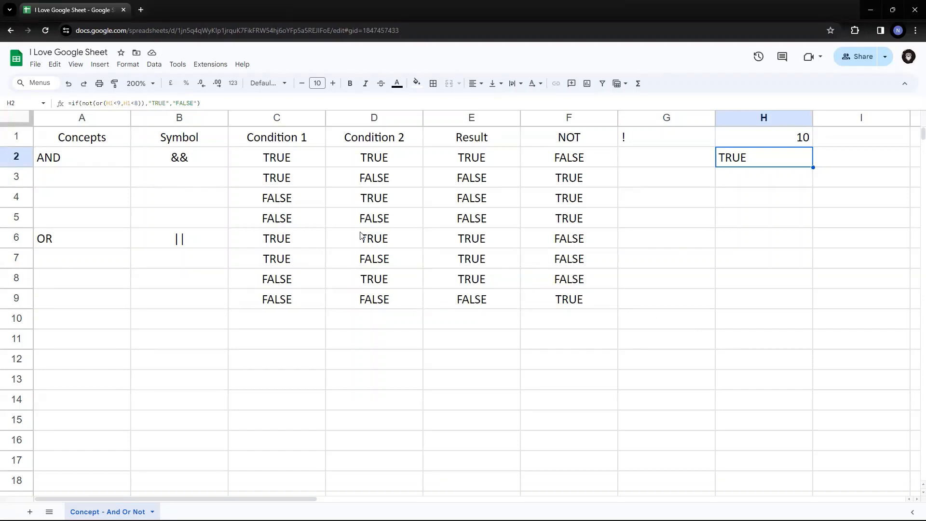
{"action": "left_click", "coordinate": [282, 162]}
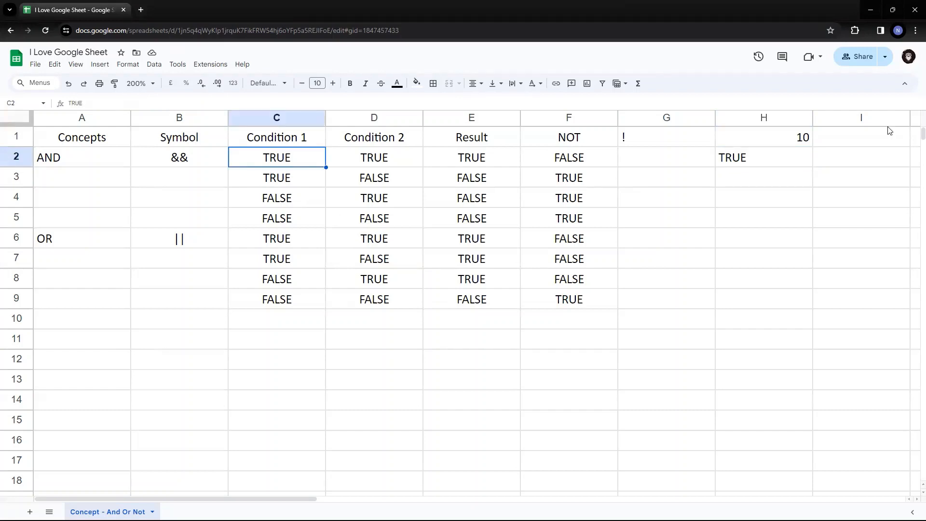
{"action": "left_click", "coordinate": [770, 145]}
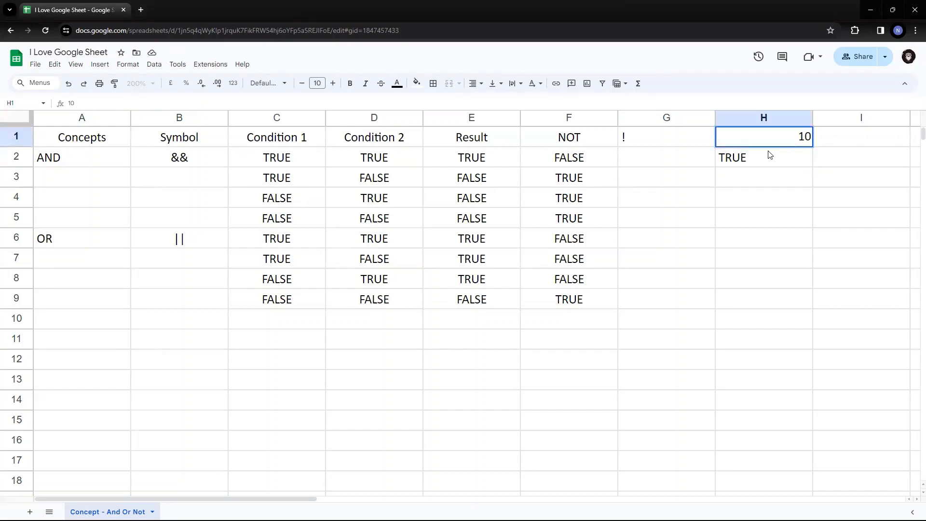
{"action": "double_click", "coordinate": [765, 164]}
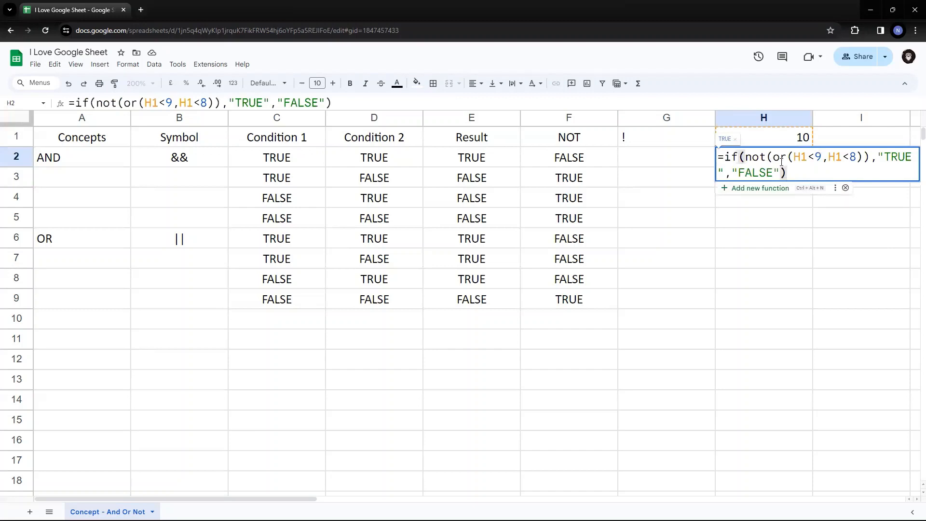
{"action": "key", "text": "Escape"}
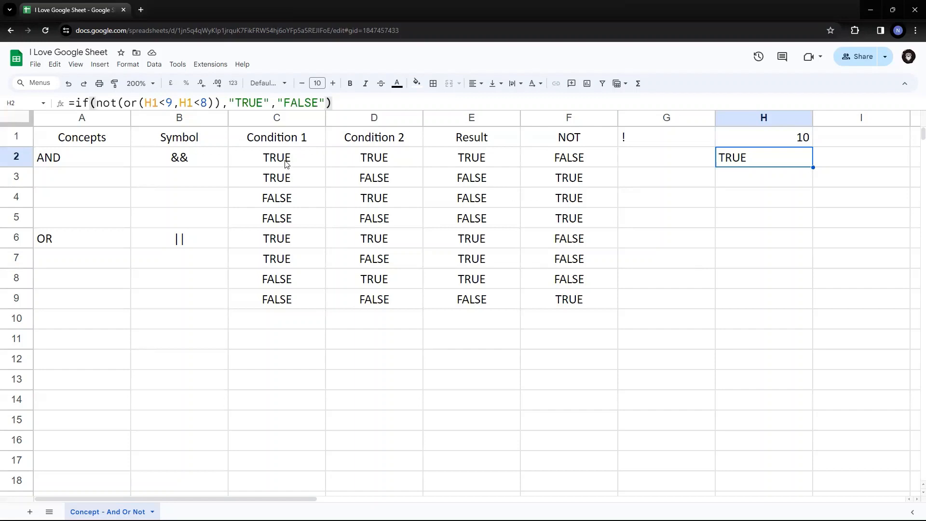
{"action": "left_click", "coordinate": [66, 182]}
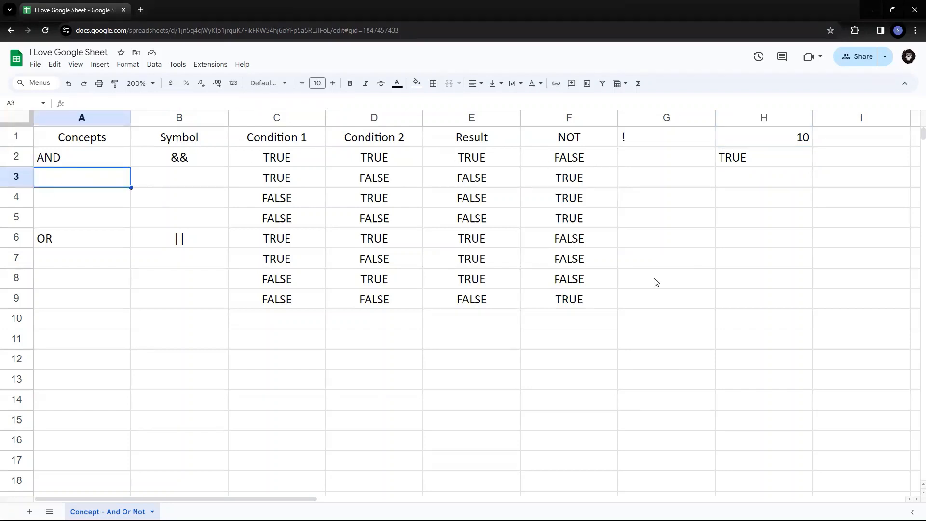
Complete A3's AND explanation as "Getting all the conditions to be TRUE".
{"action": "type", "text": "Gettin"}
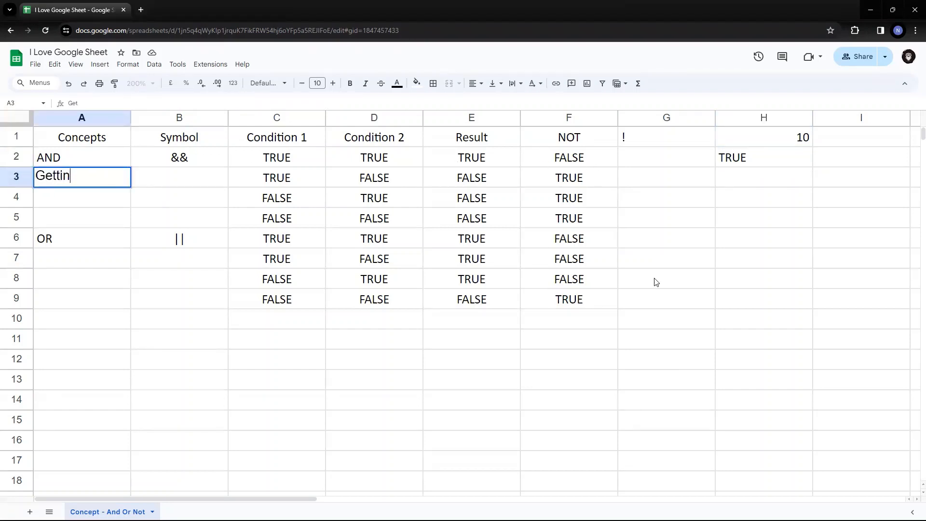
{"action": "type", "text": "g all the condiktions to"}
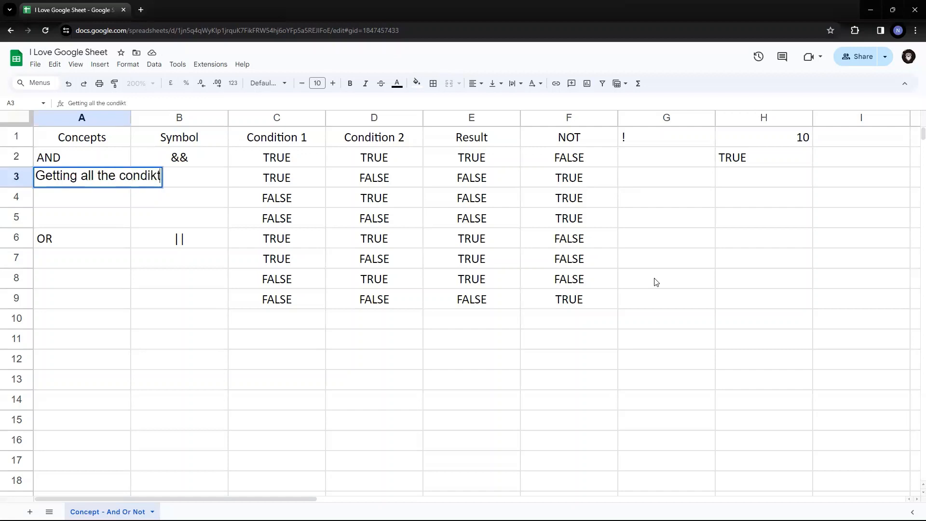
{"action": "key", "text": "BackSpace"}
{"action": "key", "text": "BackSpace"}
{"action": "key", "text": "BackSpace"}
{"action": "key", "text": "BackSpace"}
{"action": "key", "text": "BackSpace"}
{"action": "key", "text": "BackSpace"}
{"action": "key", "text": "BackSpace"}
{"action": "key", "text": "BackSpace"}
{"action": "type", "text": "tions to be TRUE"}
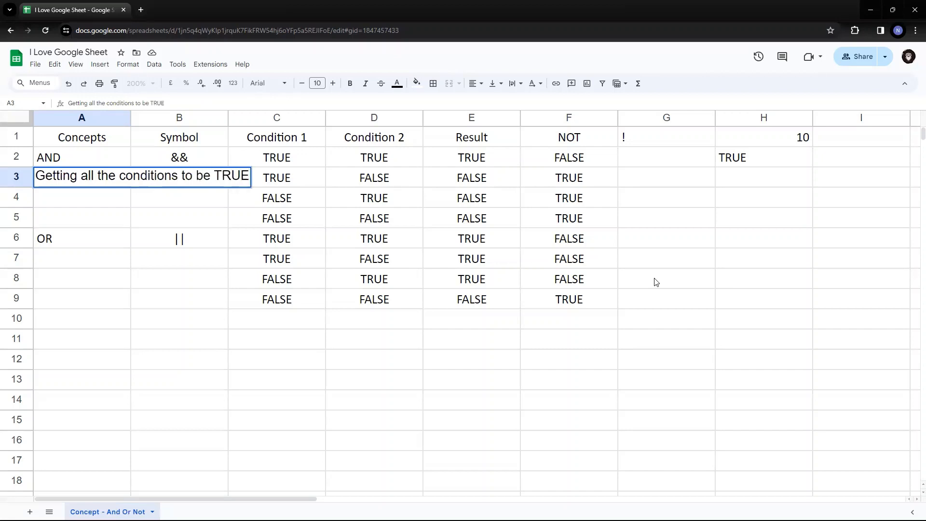
{"action": "key", "text": "Return"}
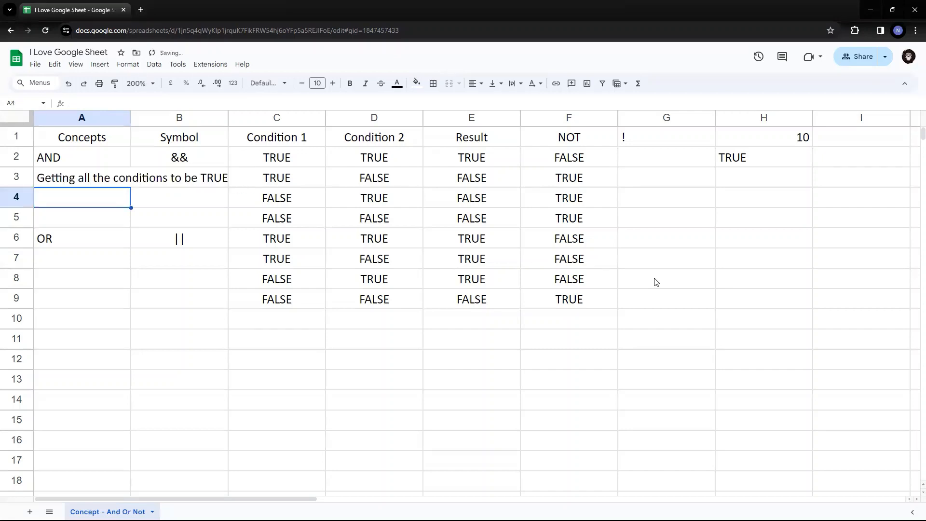
Enter "You need to have atleast one condition to be TRUE" in A7.
{"action": "key", "text": "Up"}
{"action": "key", "text": "Down"}
{"action": "key", "text": "Down"}
{"action": "key", "text": "Down"}
{"action": "key", "text": "Down"}
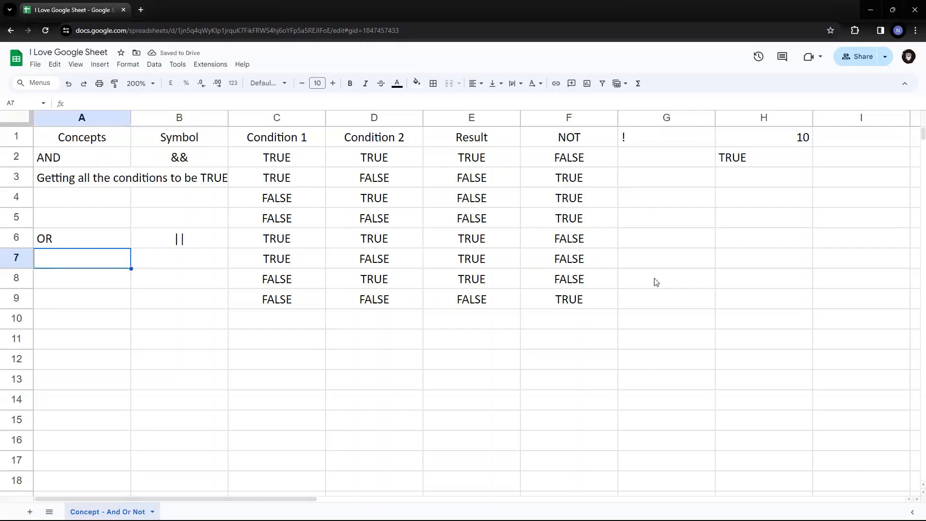
{"action": "type", "text": "You need to h"}
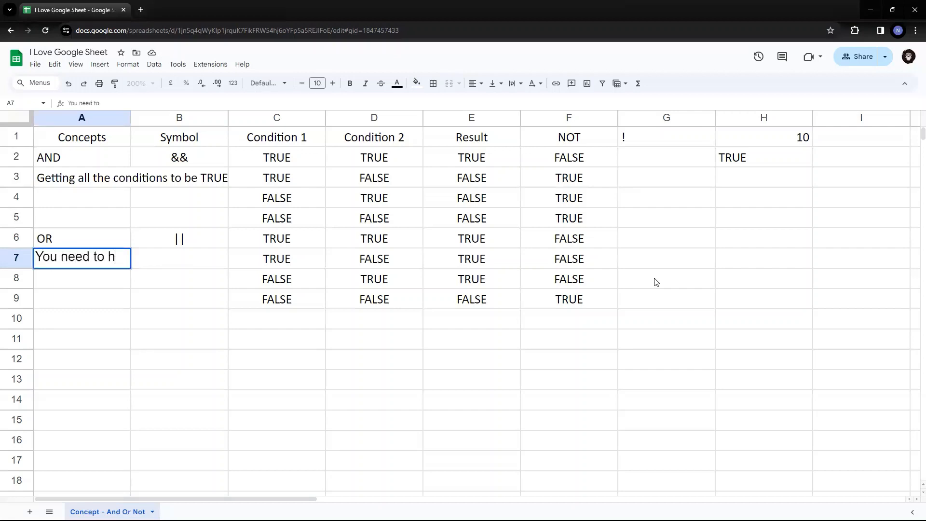
{"action": "type", "text": "ave atleast "}
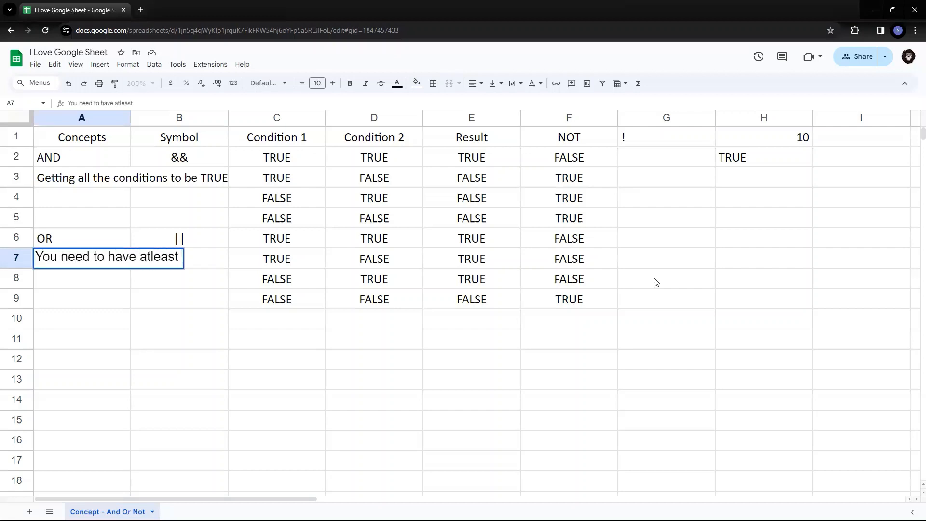
{"action": "type", "text": "one condition"}
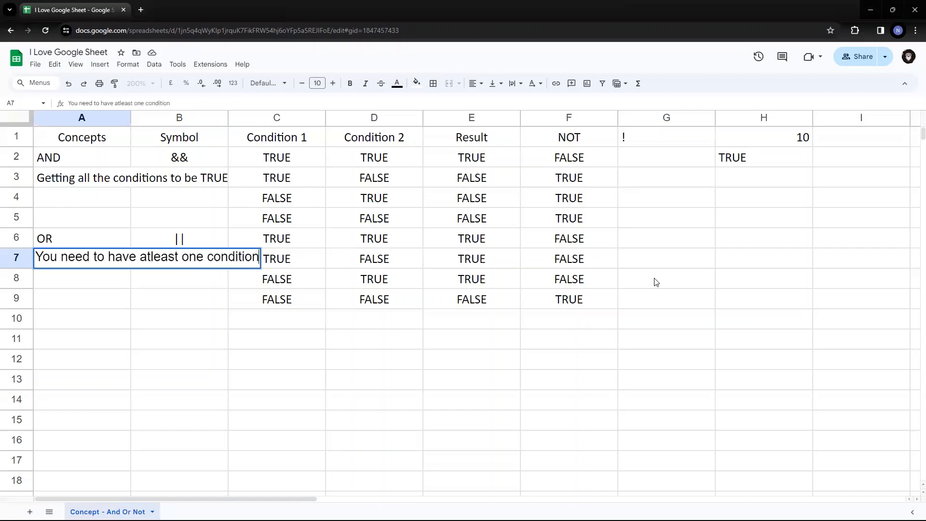
{"action": "type", "text": " to be "}
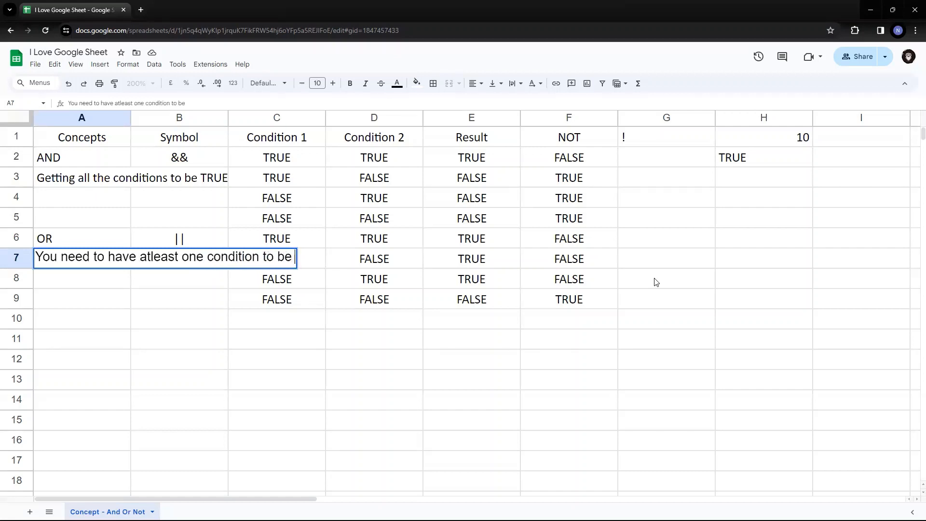
{"action": "type", "text": "TRUE"}
{"action": "key", "text": "Up"}
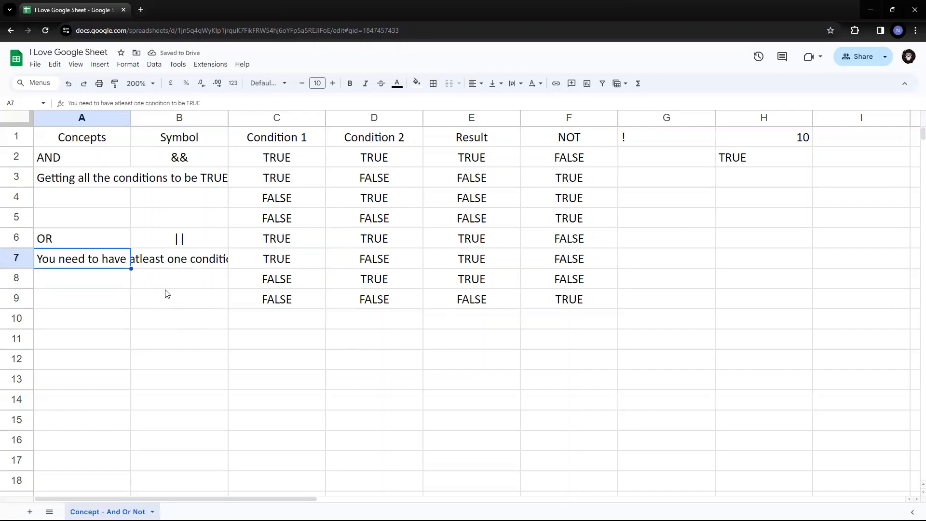
Merge A7:B9 and wrap the OR explanation text.
{"action": "left_click", "coordinate": [176, 303], "text": "shift"}
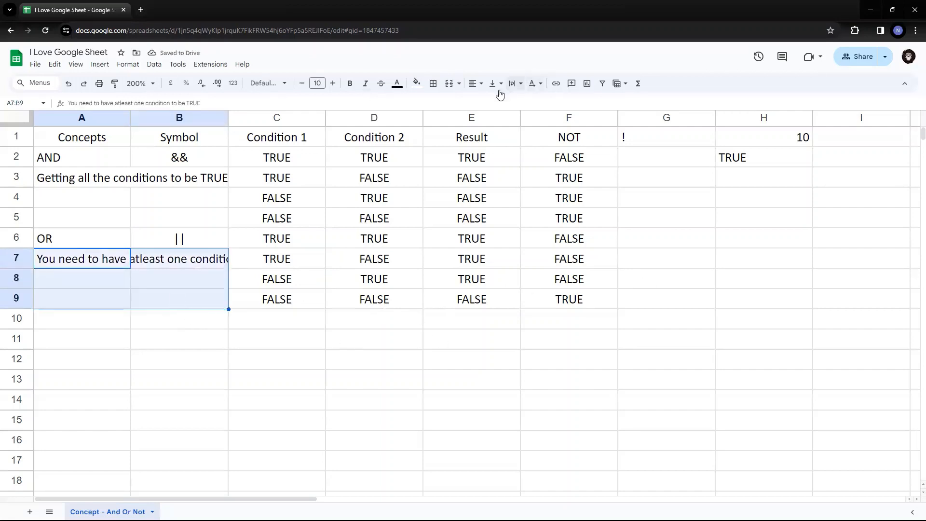
{"action": "left_click", "coordinate": [449, 83]}
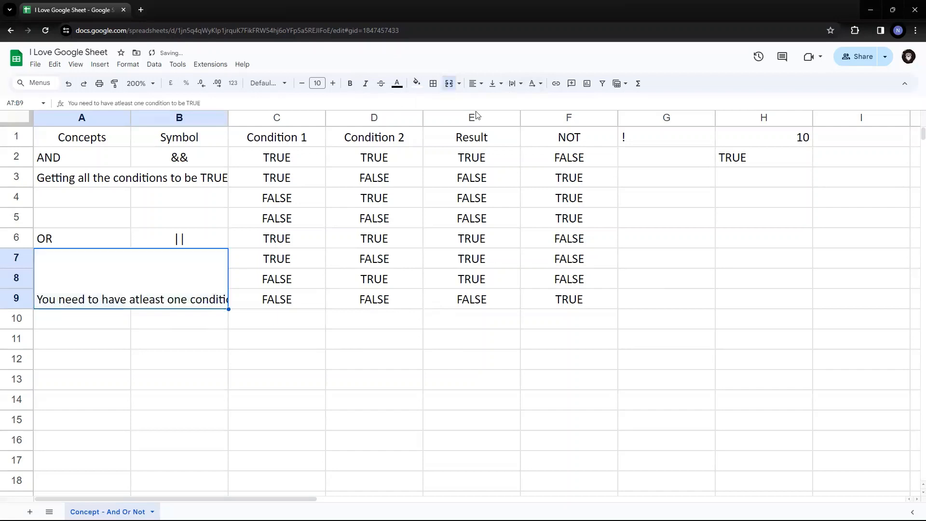
{"action": "left_click", "coordinate": [513, 85]}
{"action": "left_click", "coordinate": [530, 104]}
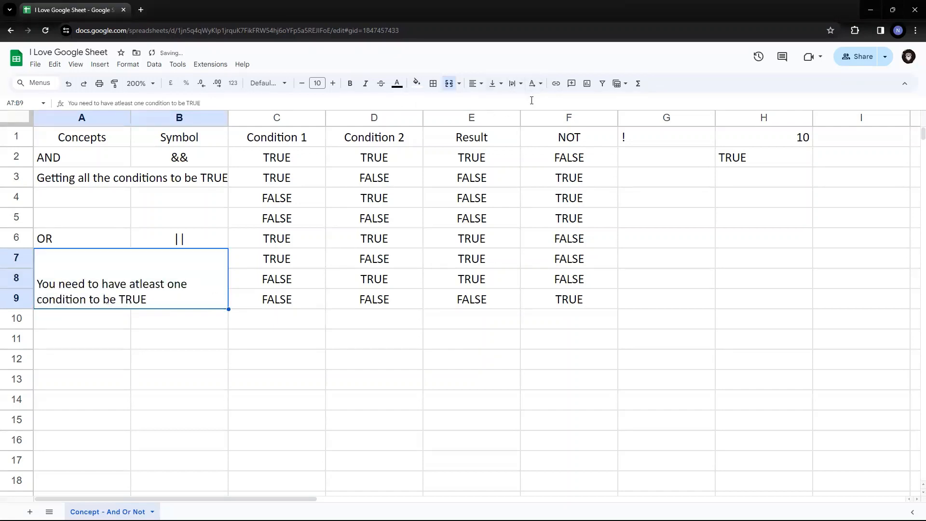
Merge A3:B5, wrap the AND explanation, and align it to the top.
{"action": "left_click_drag", "start_coordinate": [116, 183], "coordinate": [176, 223]}
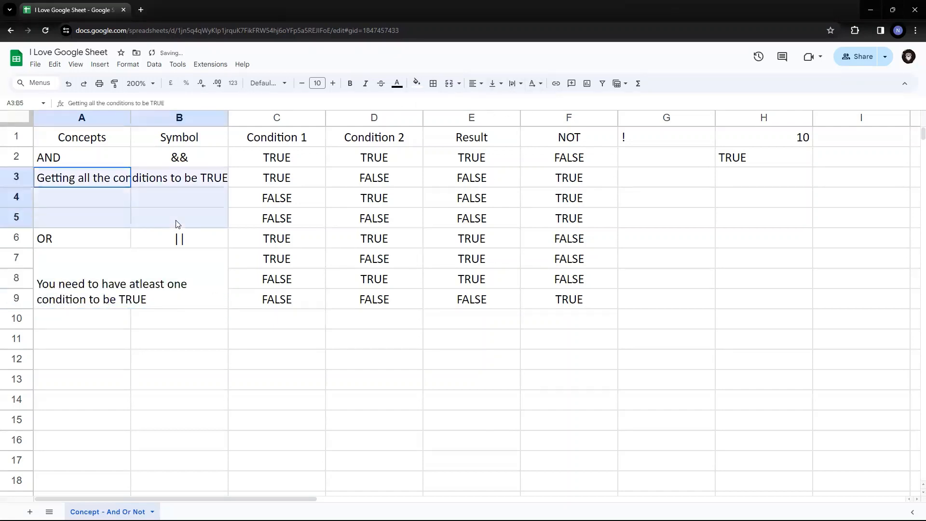
{"action": "left_click", "coordinate": [514, 85]}
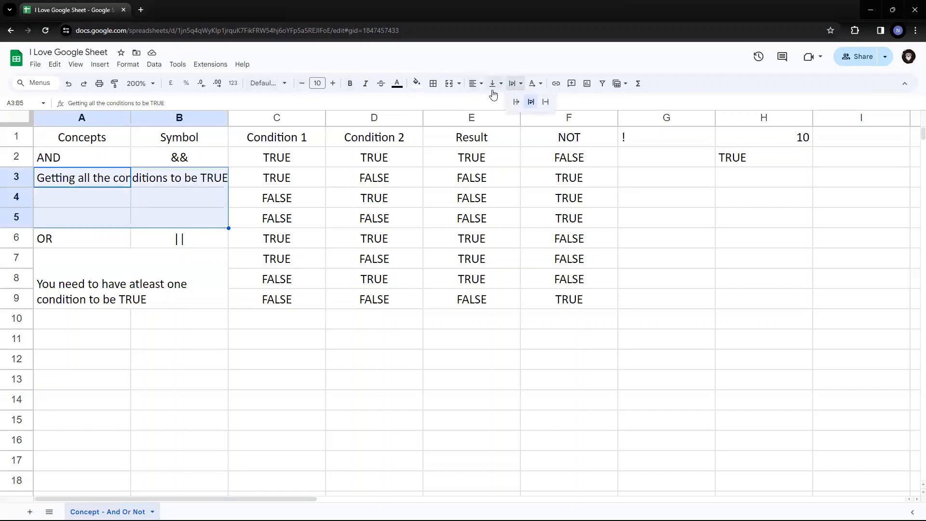
{"action": "left_click", "coordinate": [448, 86]}
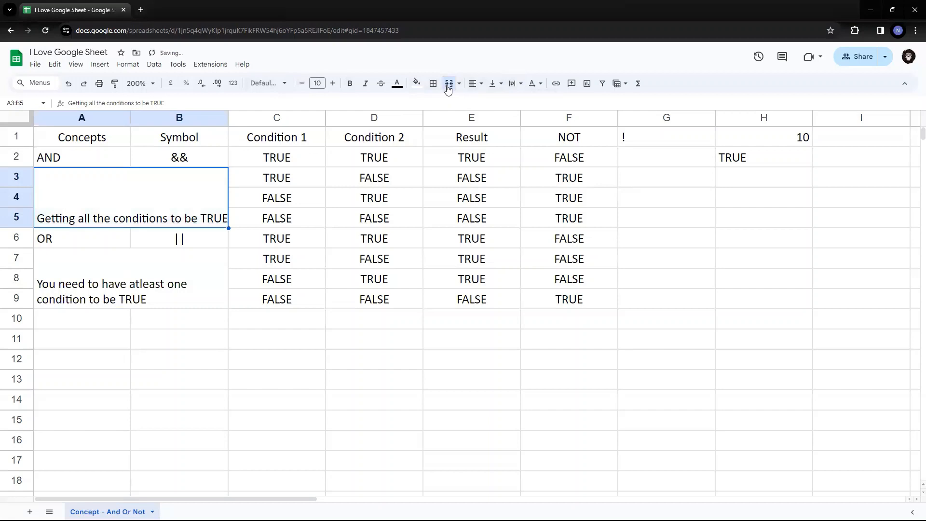
{"action": "left_click", "coordinate": [522, 85]}
{"action": "left_click", "coordinate": [531, 102]}
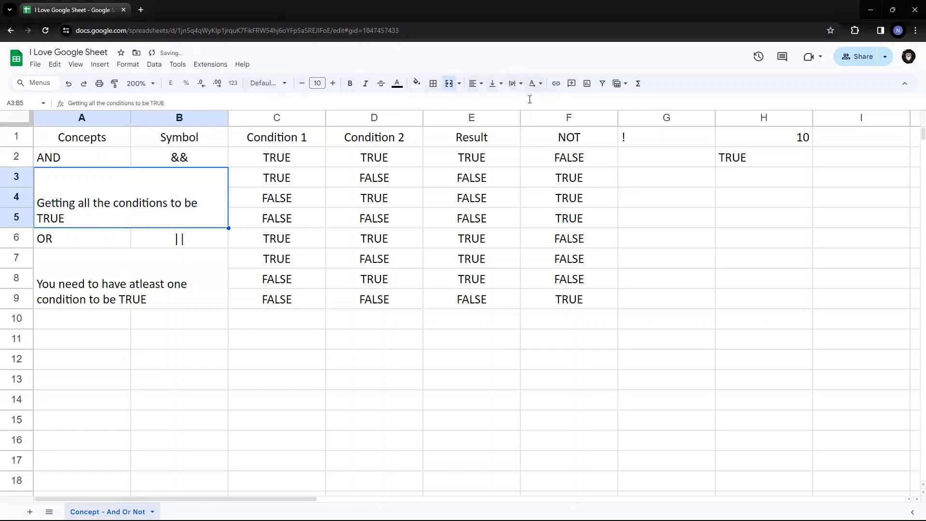
{"action": "left_click", "coordinate": [495, 84]}
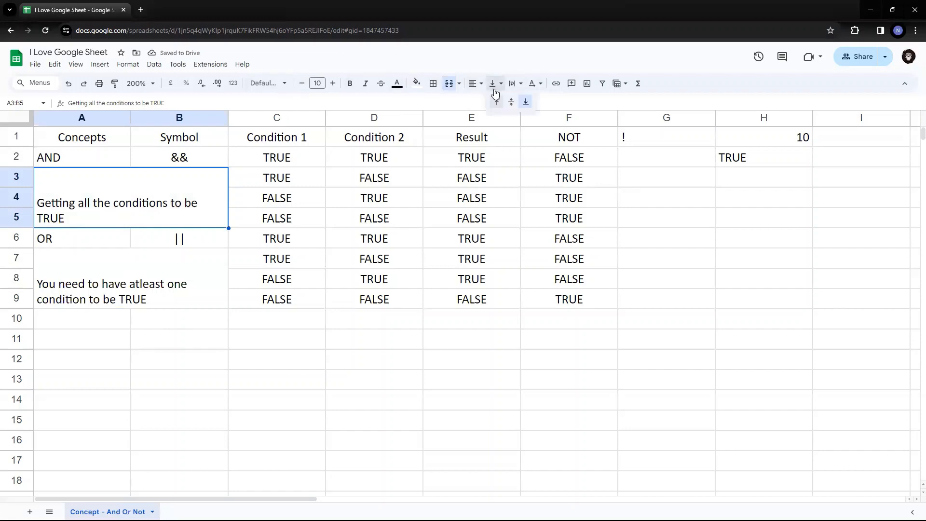
{"action": "left_click", "coordinate": [495, 102]}
Top-align the merged OR explanation cell.
{"action": "left_click", "coordinate": [92, 294]}
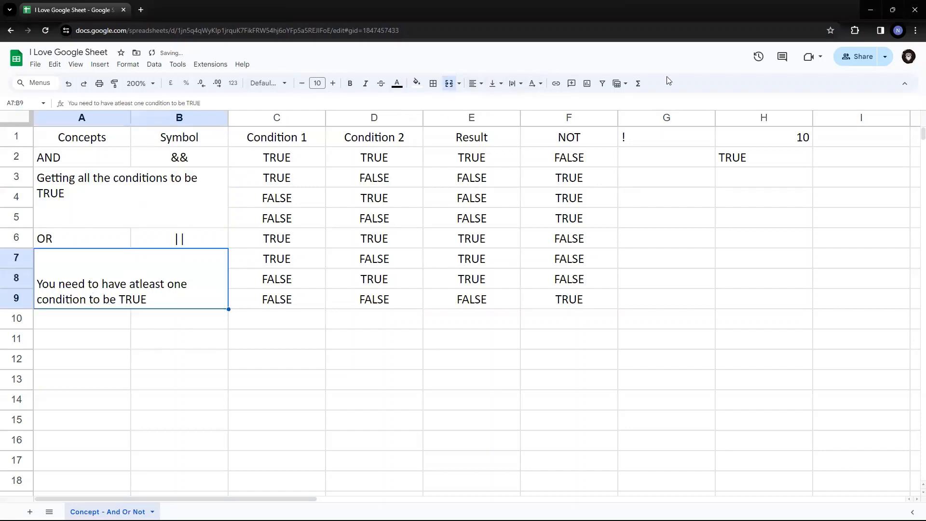
{"action": "left_click", "coordinate": [495, 83]}
{"action": "left_click", "coordinate": [496, 99]}
{"action": "left_click", "coordinate": [317, 245]}
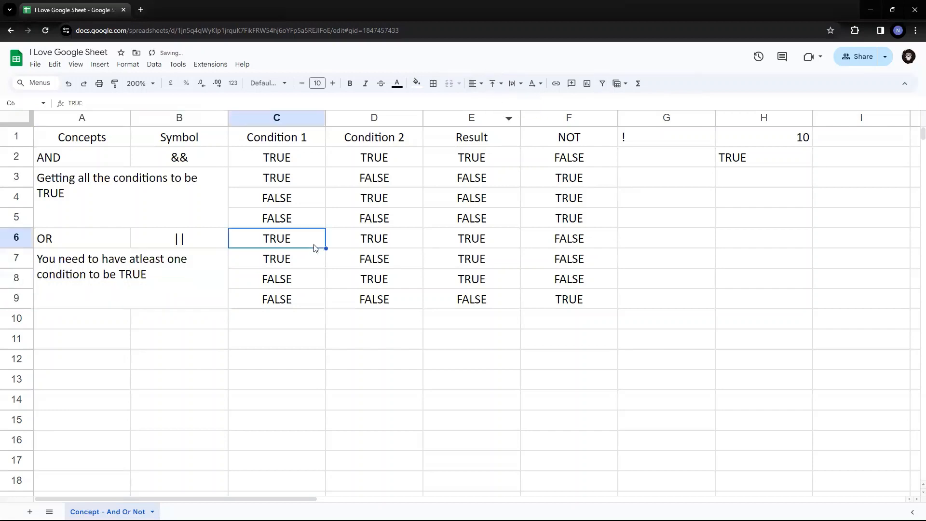
{"action": "left_click", "coordinate": [167, 205]}
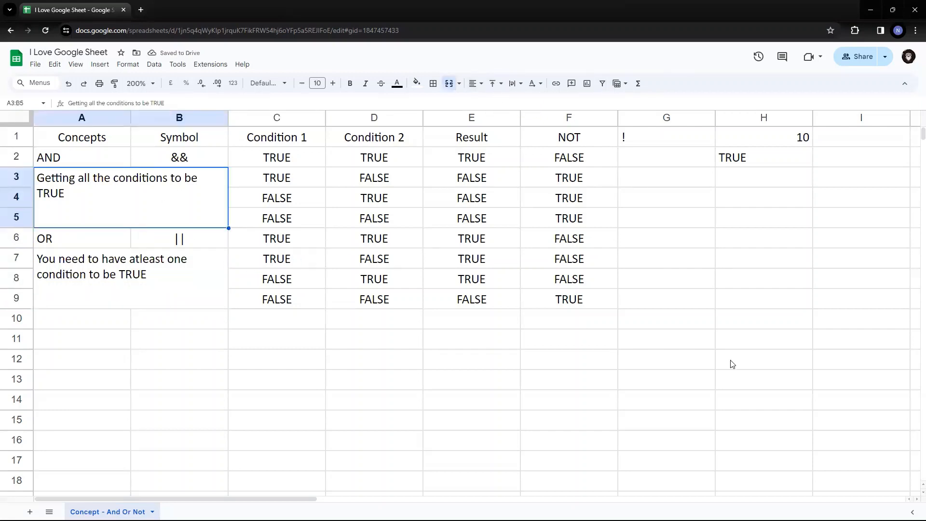
{"action": "key", "text": "Up"}
{"action": "key", "text": "Right"}
{"action": "key", "text": "Right"}
{"action": "key", "text": "Left"}
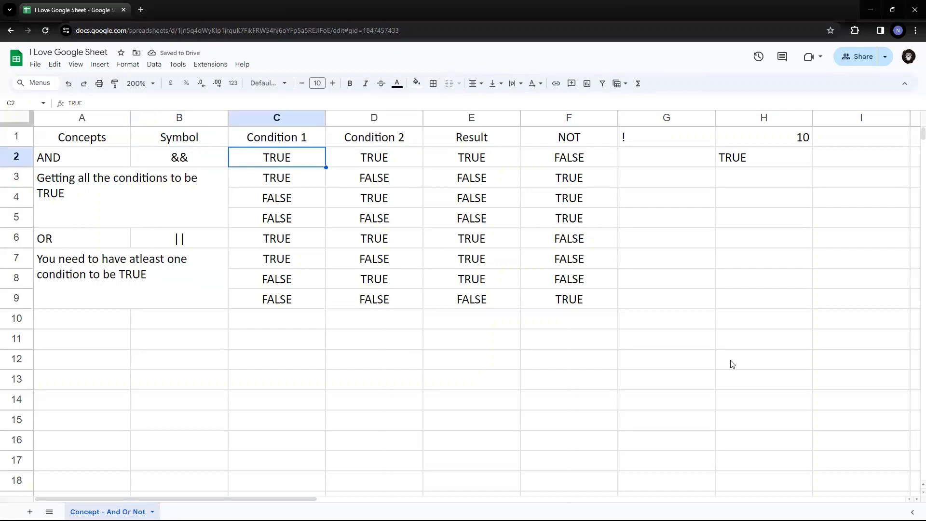
{"action": "key", "text": "Up"}
{"action": "key", "text": "Left"}
{"action": "key", "text": "Left"}
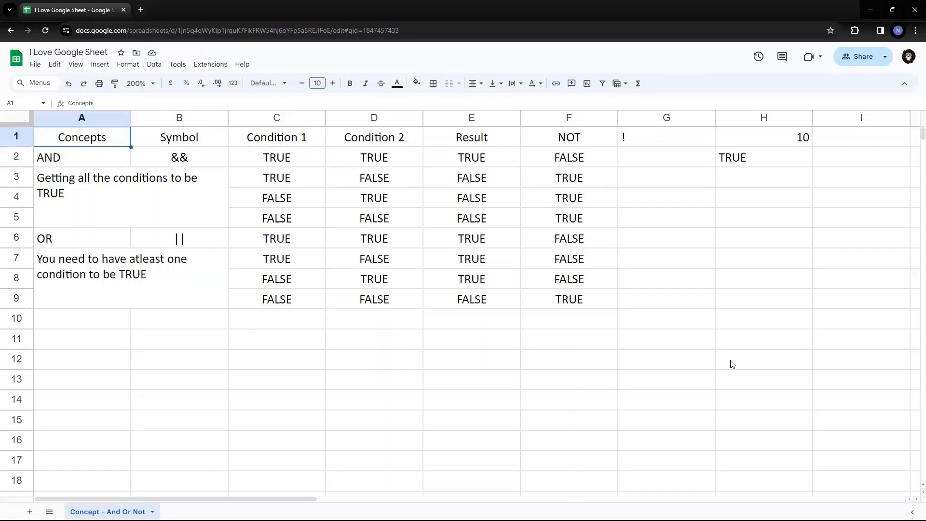
{"action": "key", "text": "ctrl+Right"}
{"action": "key", "text": "Left"}
{"action": "key", "text": "Left"}
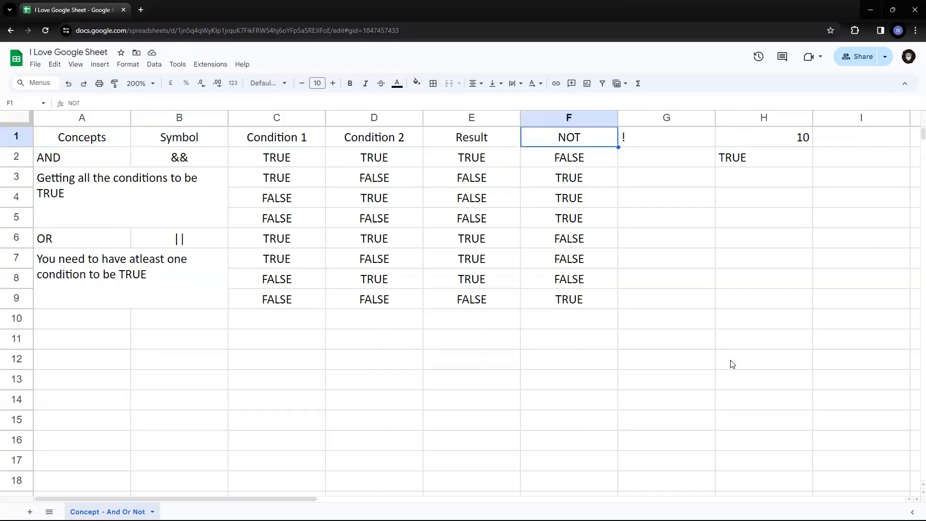